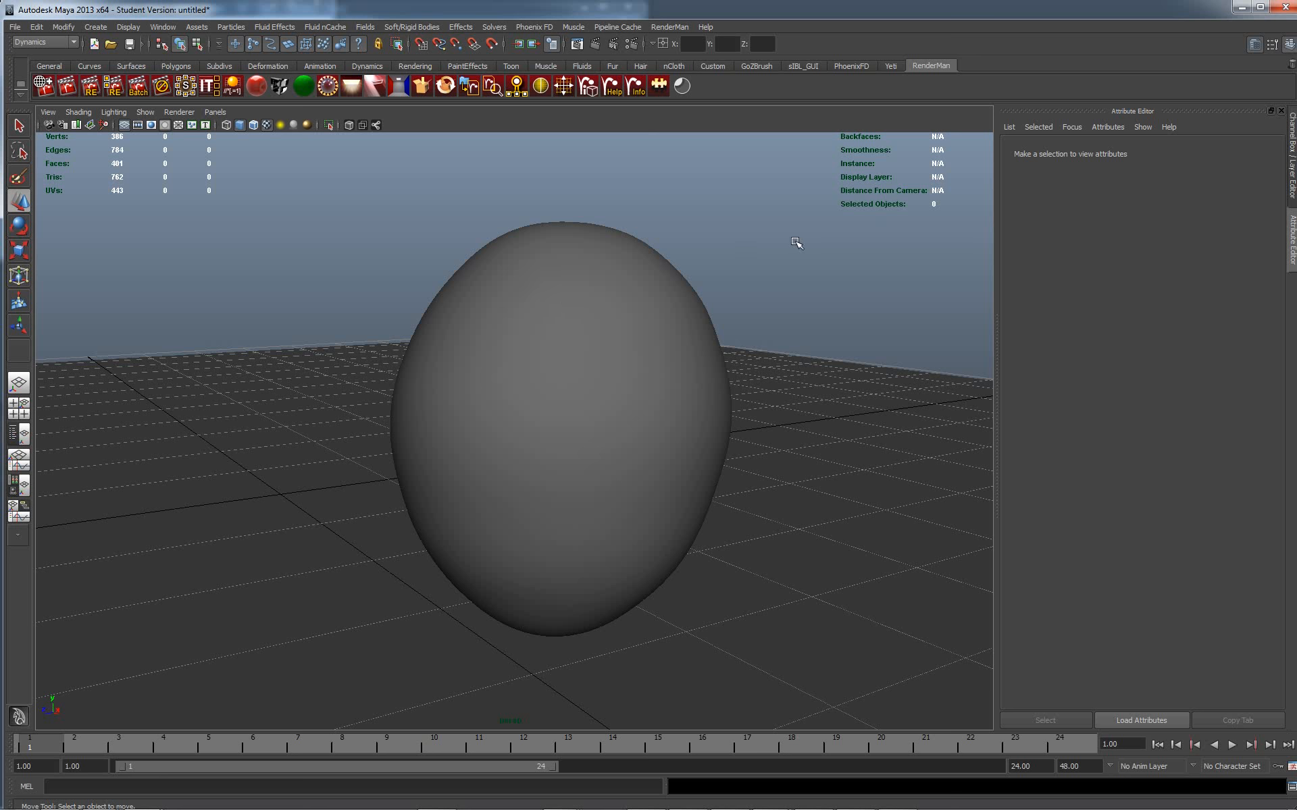
Step: Switch to Photoshop to examine the grape reference photo and its sampled foreground colour, and return to Maya
{"action": "mouse_move", "coordinate": [332, 807]}
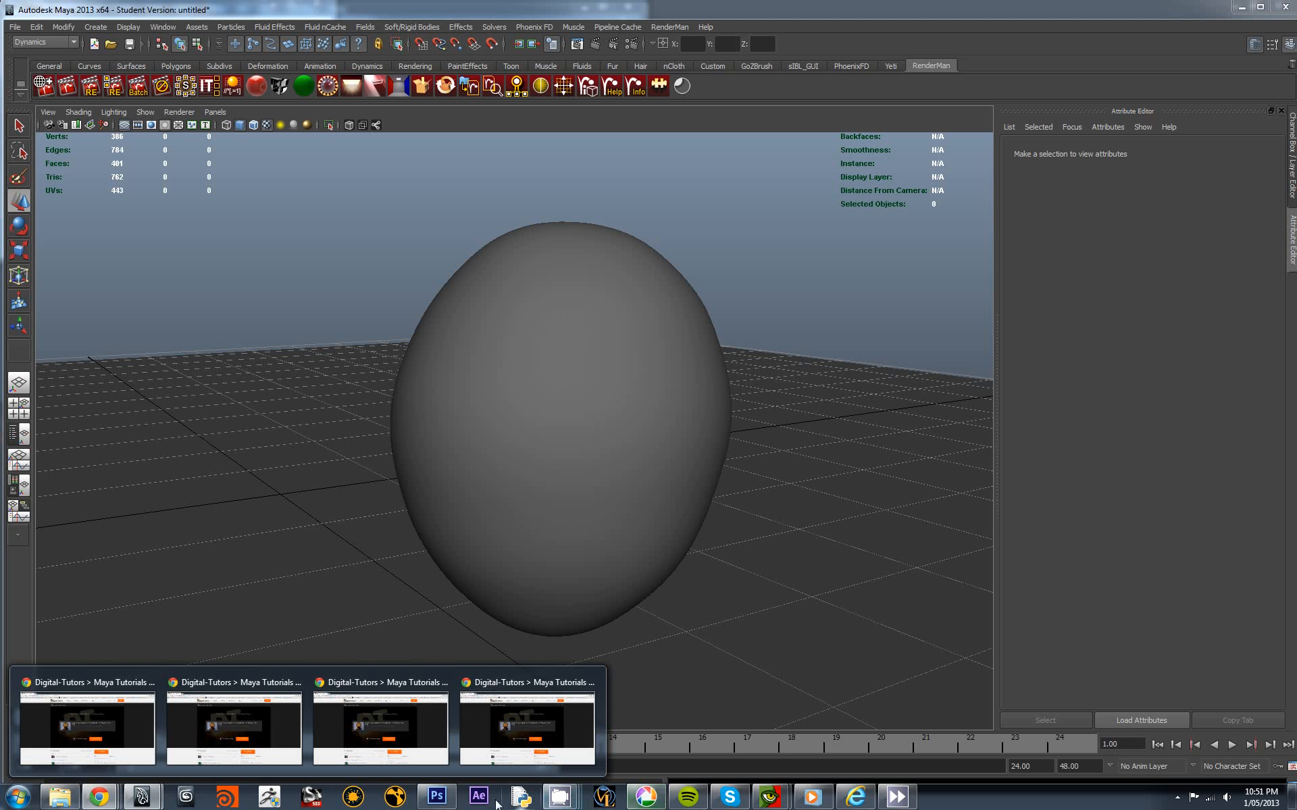
{"action": "left_click", "coordinate": [436, 797]}
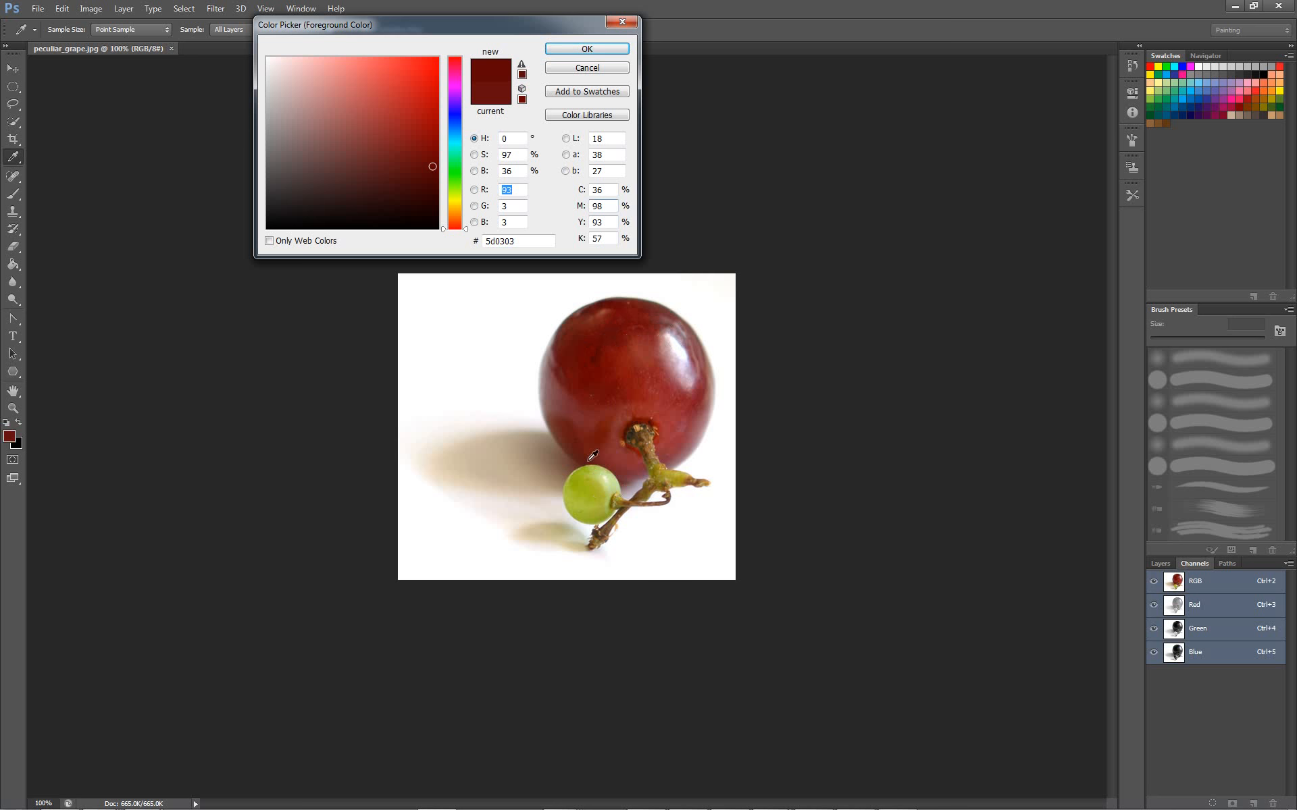
{"action": "mouse_move", "coordinate": [284, 805]}
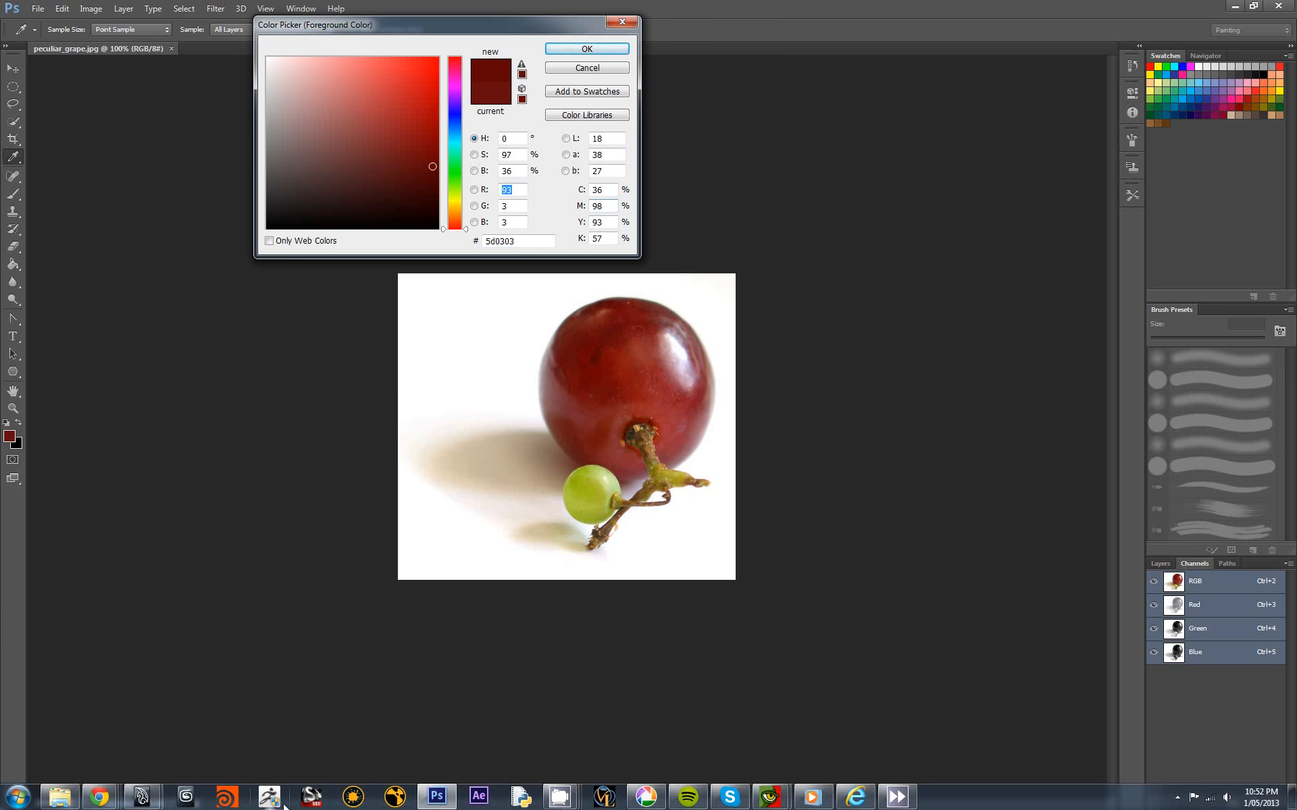
{"action": "mouse_move", "coordinate": [142, 799]}
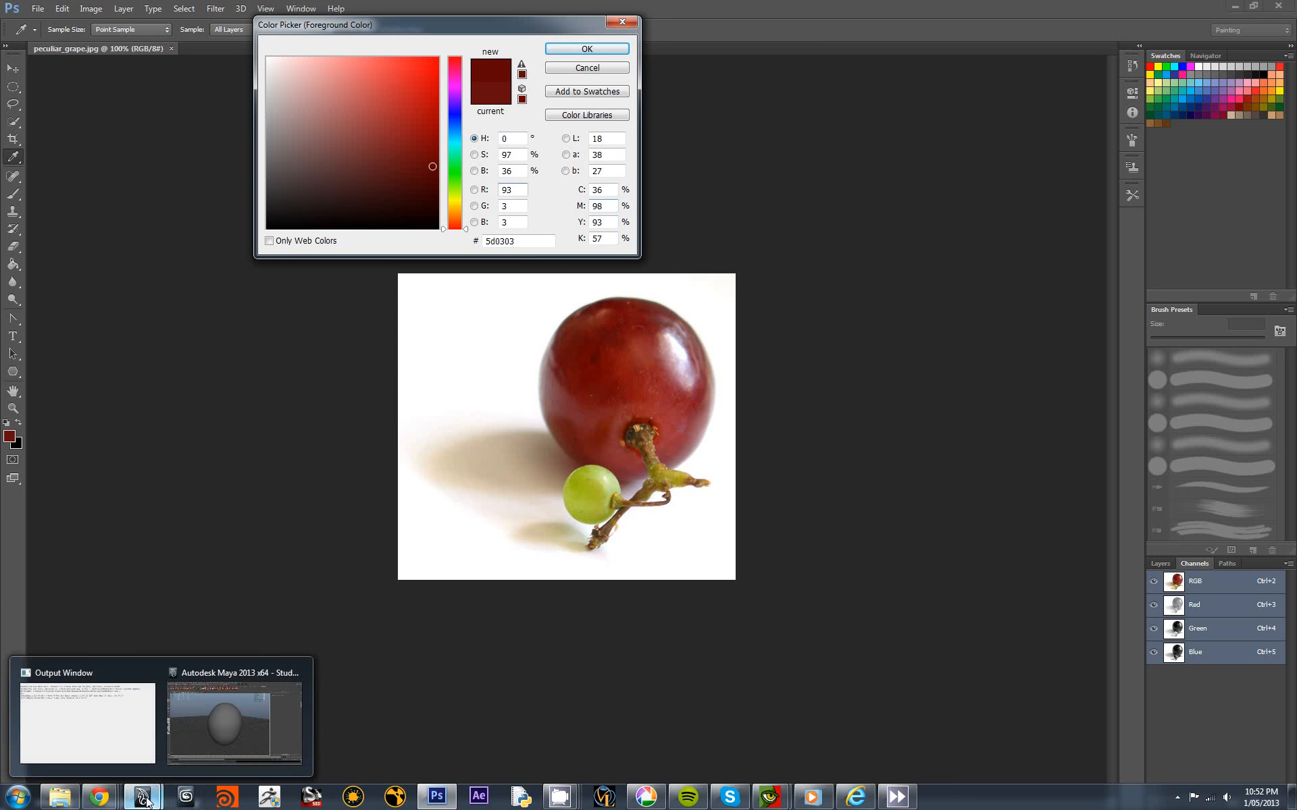
{"action": "left_click", "coordinate": [196, 748]}
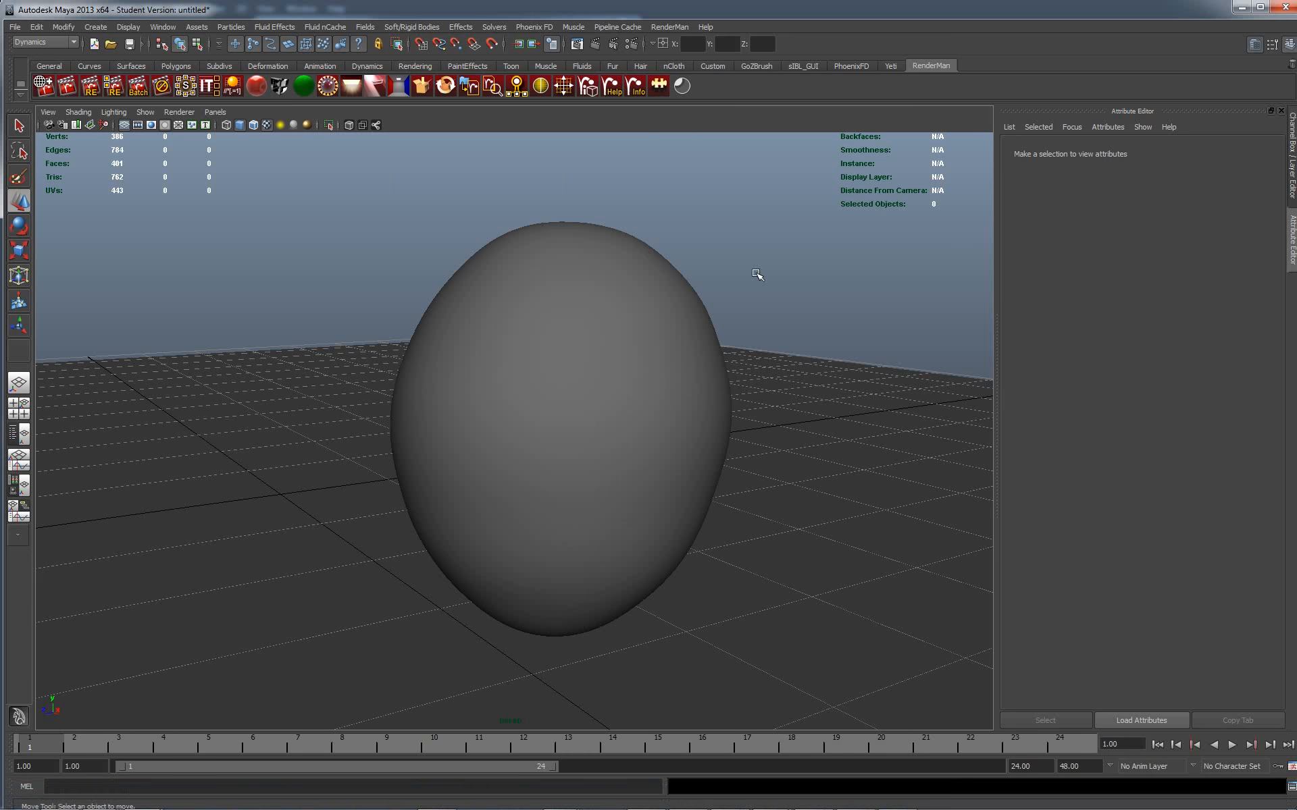
Step: Assign a new RMSMatte shader to the ground plane and a new RMSGPSurface shader to the grape sphere
{"action": "left_click", "coordinate": [805, 381]}
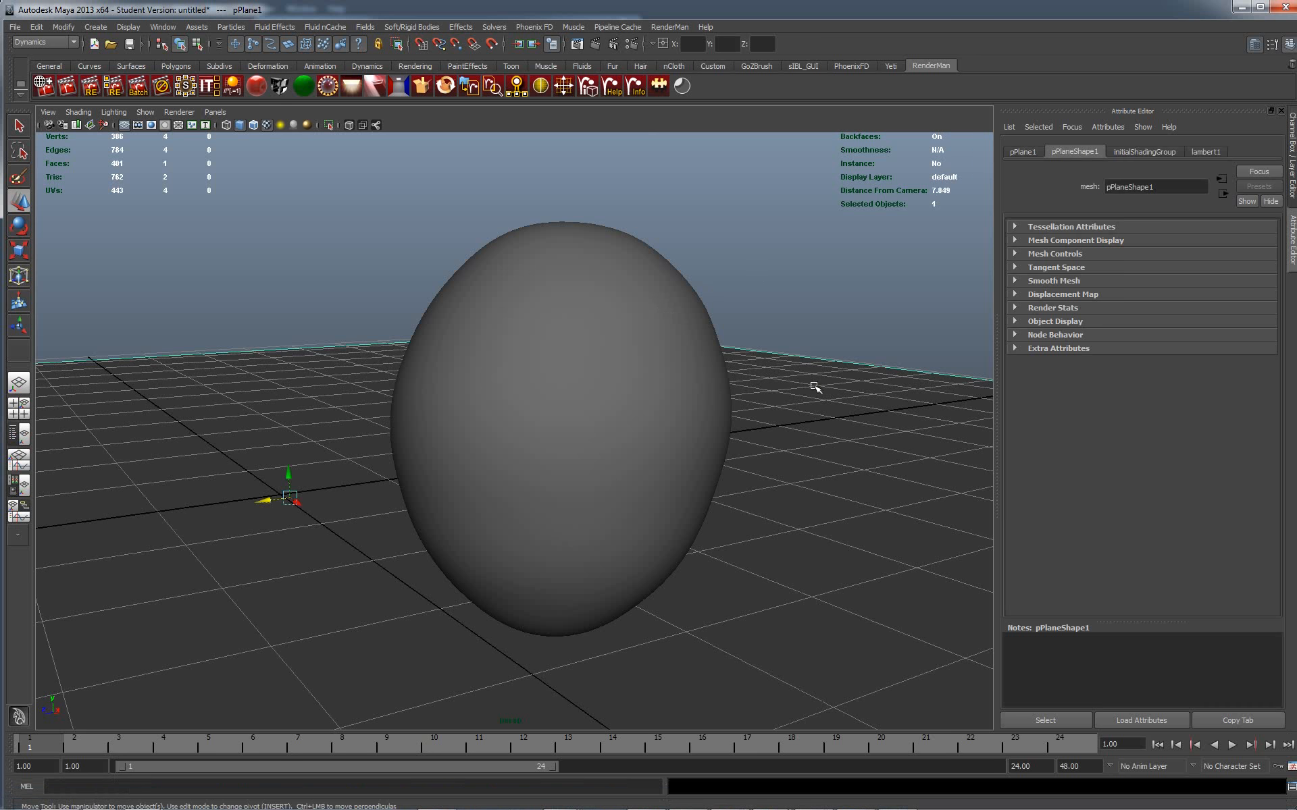
{"action": "left_click", "coordinate": [304, 86]}
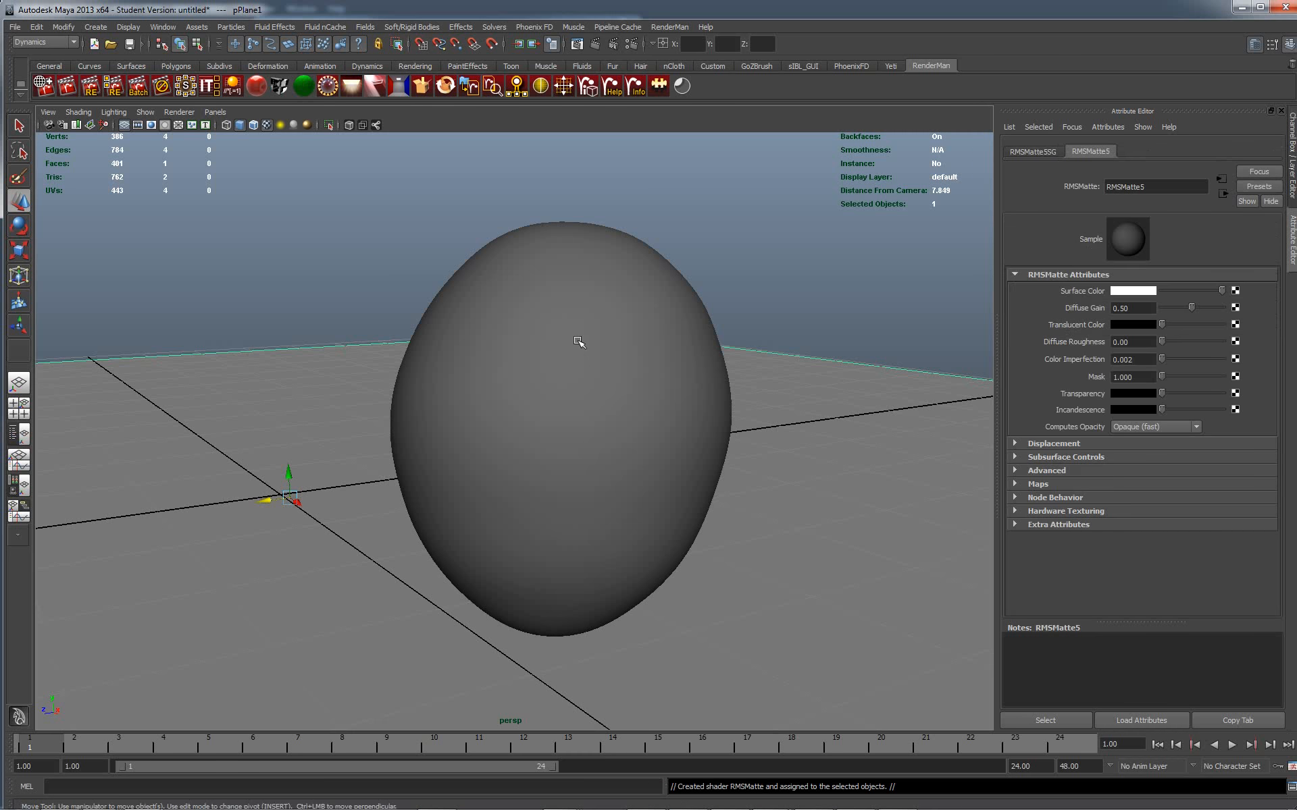
{"action": "left_click", "coordinate": [579, 343]}
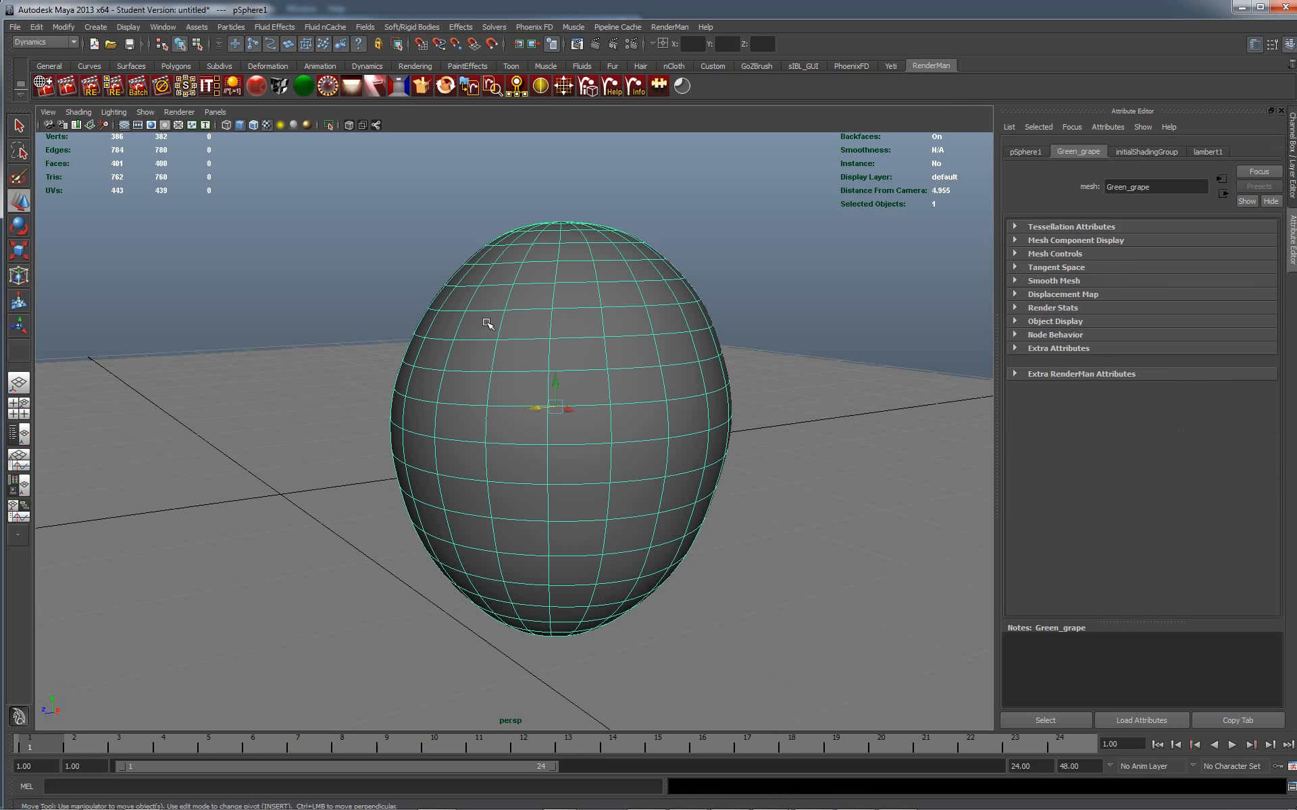
{"action": "left_click", "coordinate": [257, 87]}
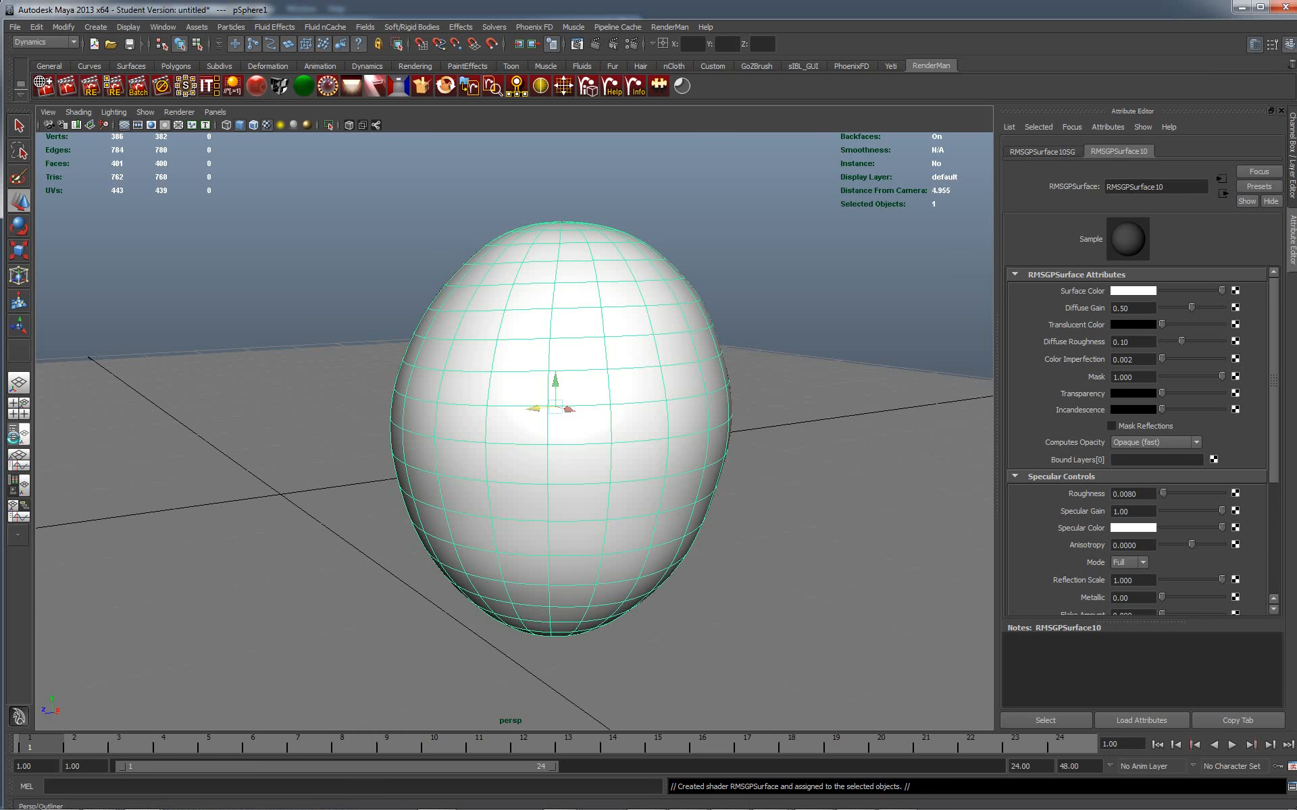
Step: Show the Outliner beside the perspective view and set the intensity of RMSAreaLight1 inside the group to 10
{"action": "left_click", "coordinate": [19, 433]}
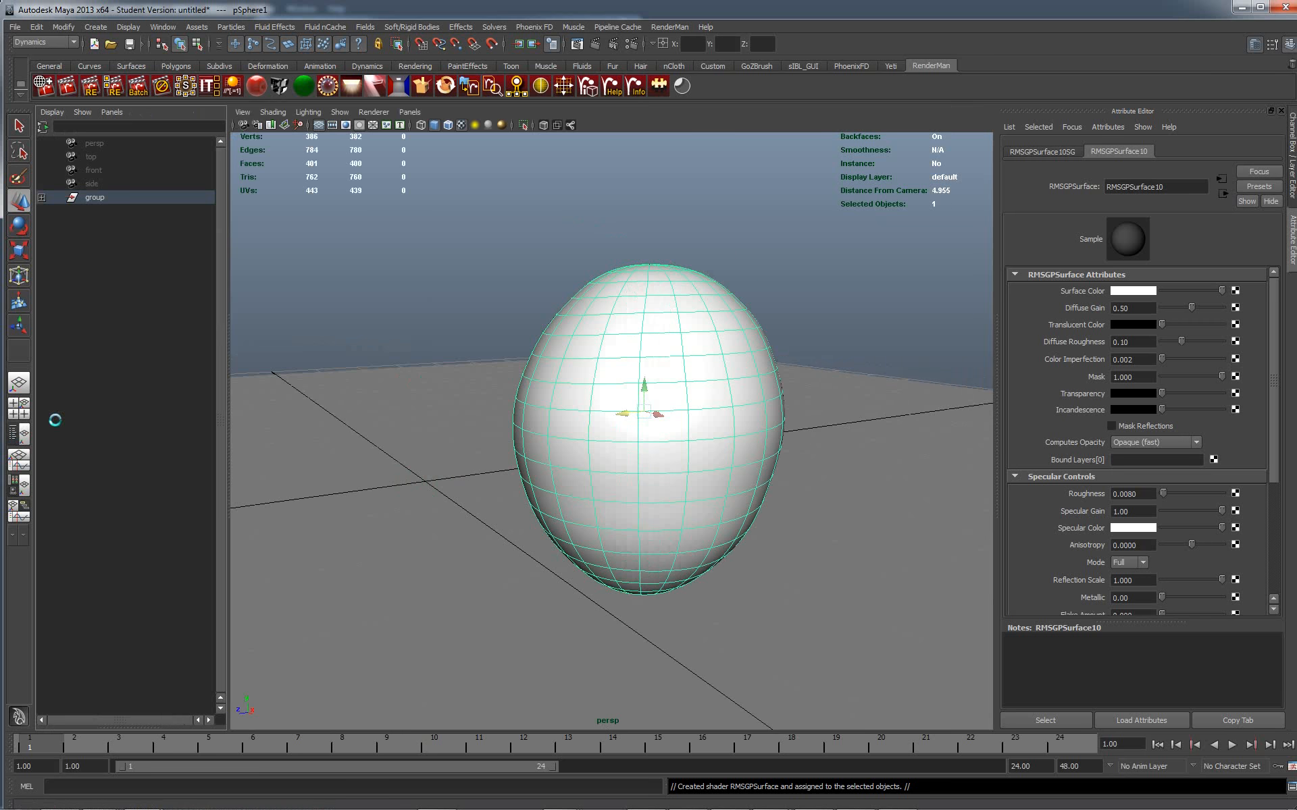
{"action": "left_click", "coordinate": [41, 197]}
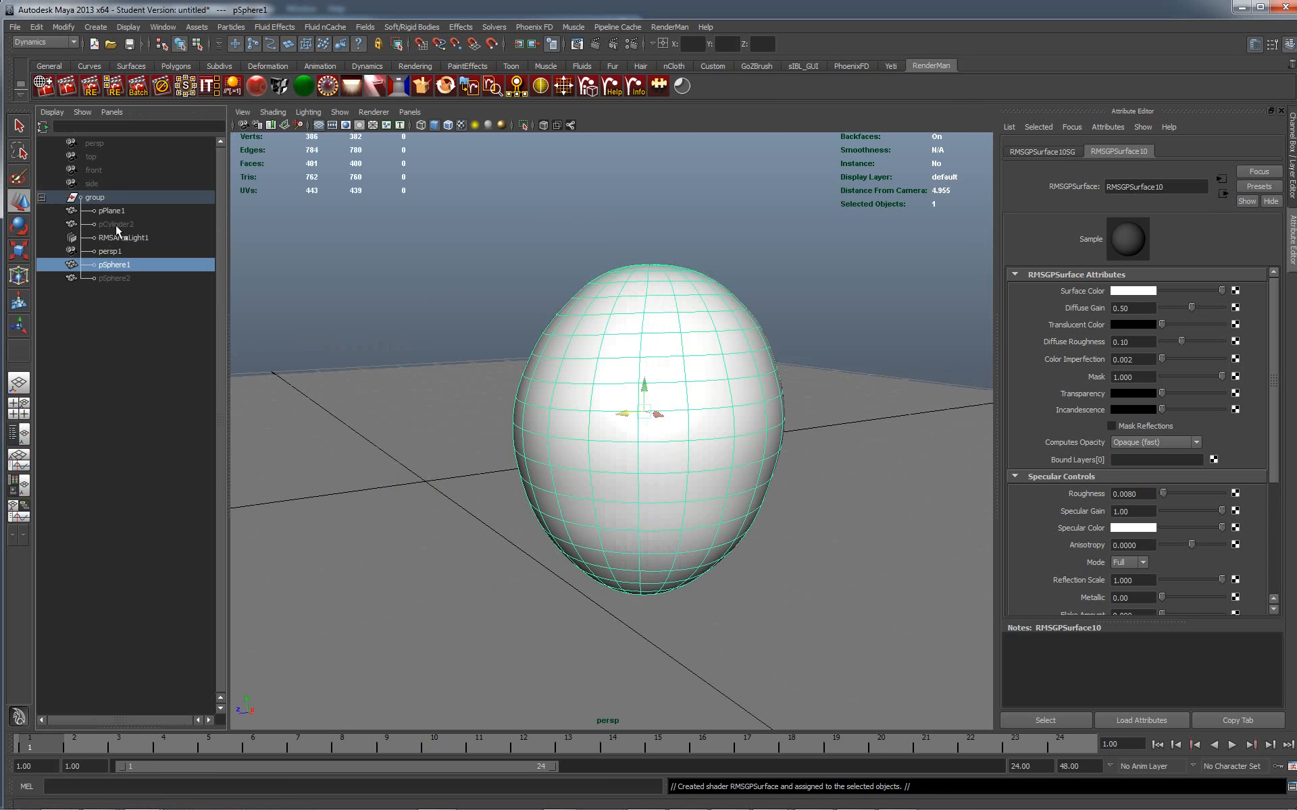
{"action": "left_click", "coordinate": [122, 238]}
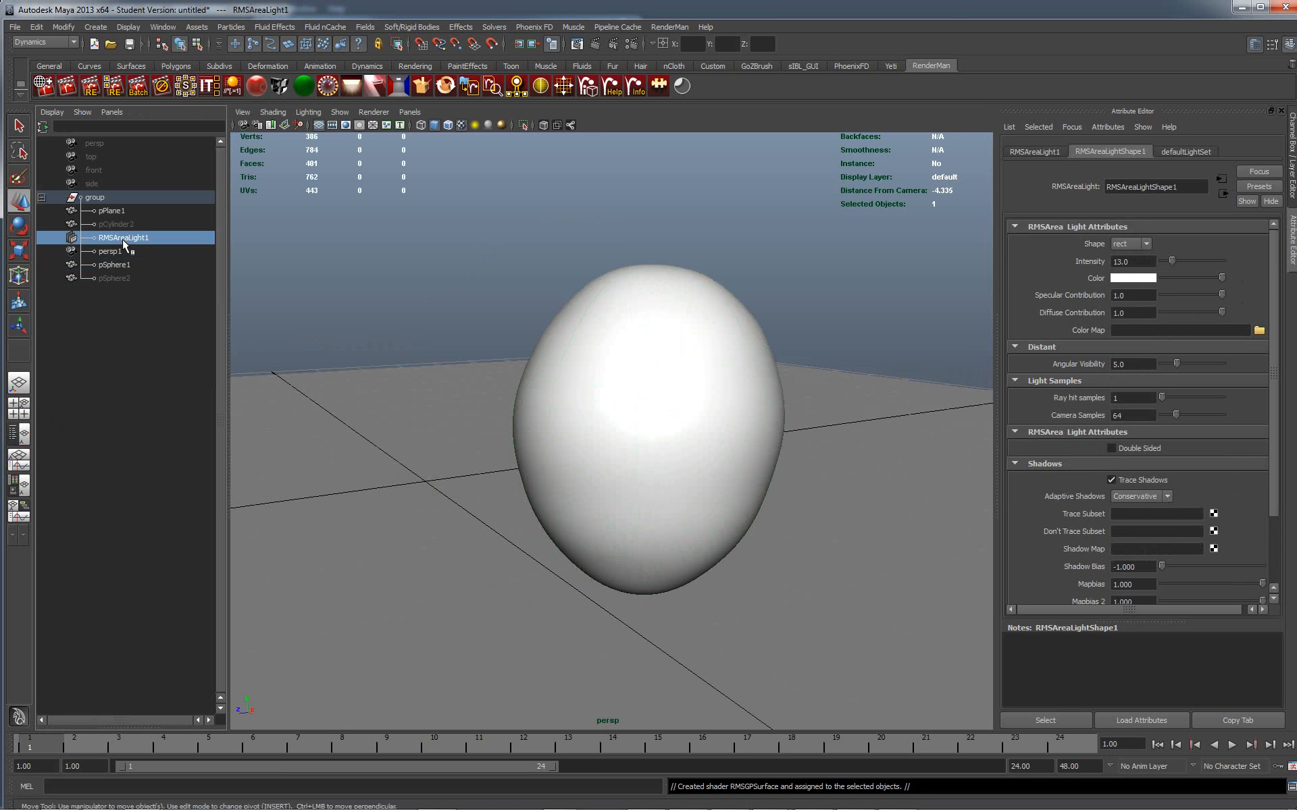
{"action": "left_click", "coordinate": [1153, 260]}
{"action": "type", "text": "1"}
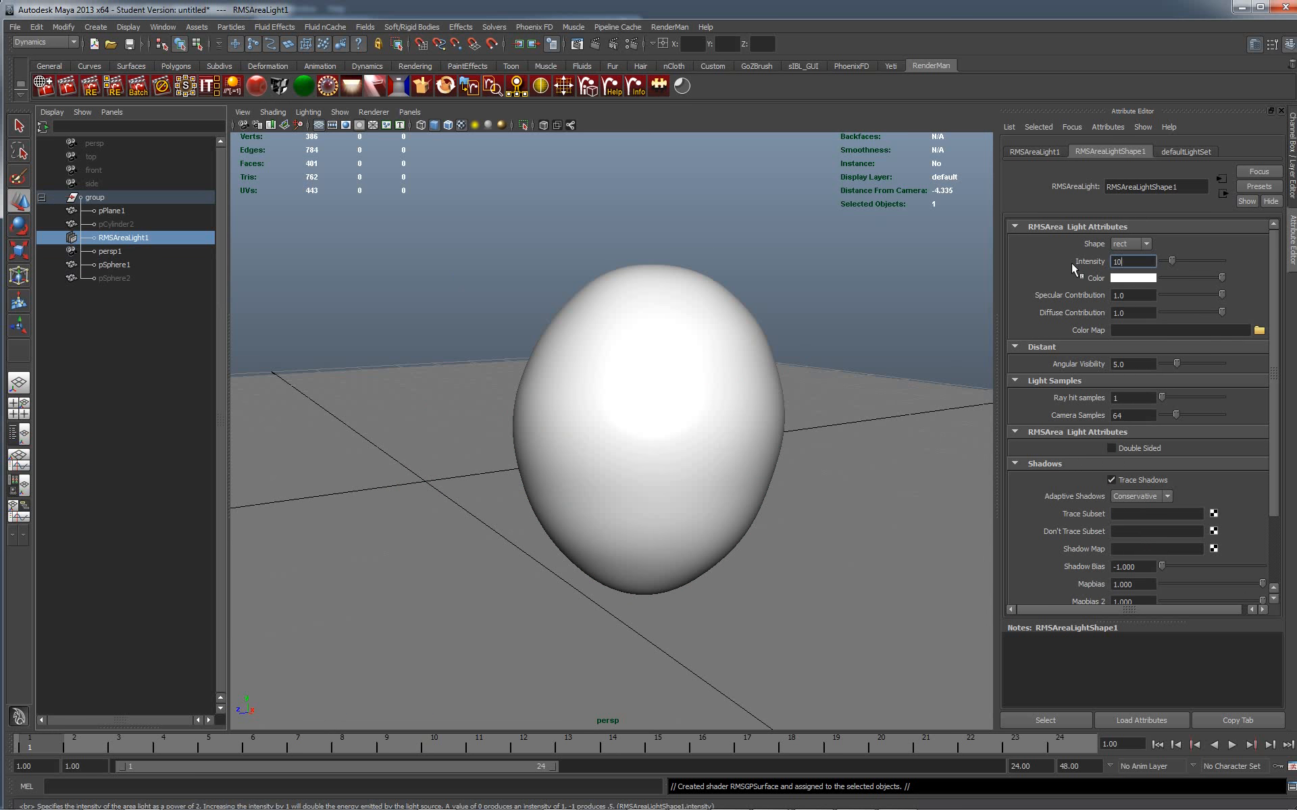
{"action": "key", "text": "BackSpace"}
{"action": "left_click", "coordinate": [927, 262]}
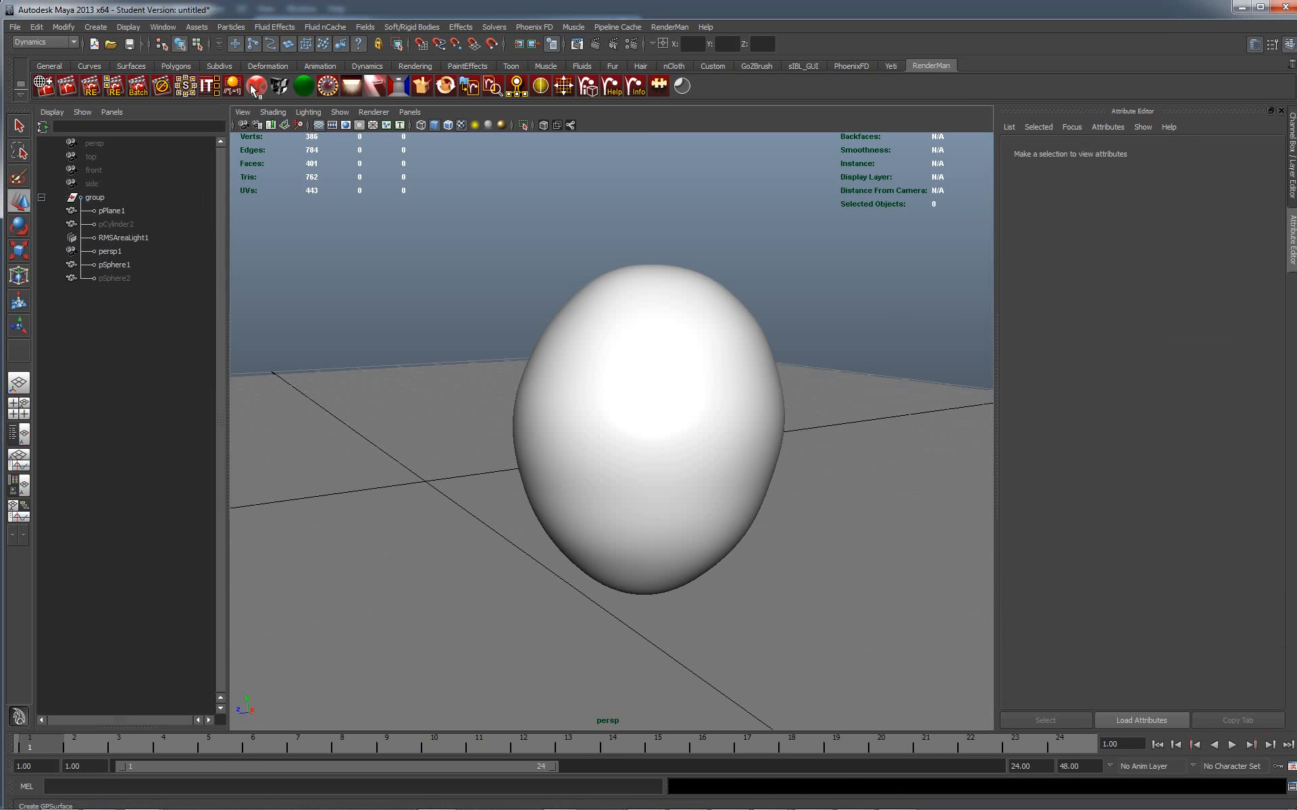
Step: Render the current frame with RenderMan and place the render window over the upper part of the Outliner
{"action": "left_click", "coordinate": [70, 88]}
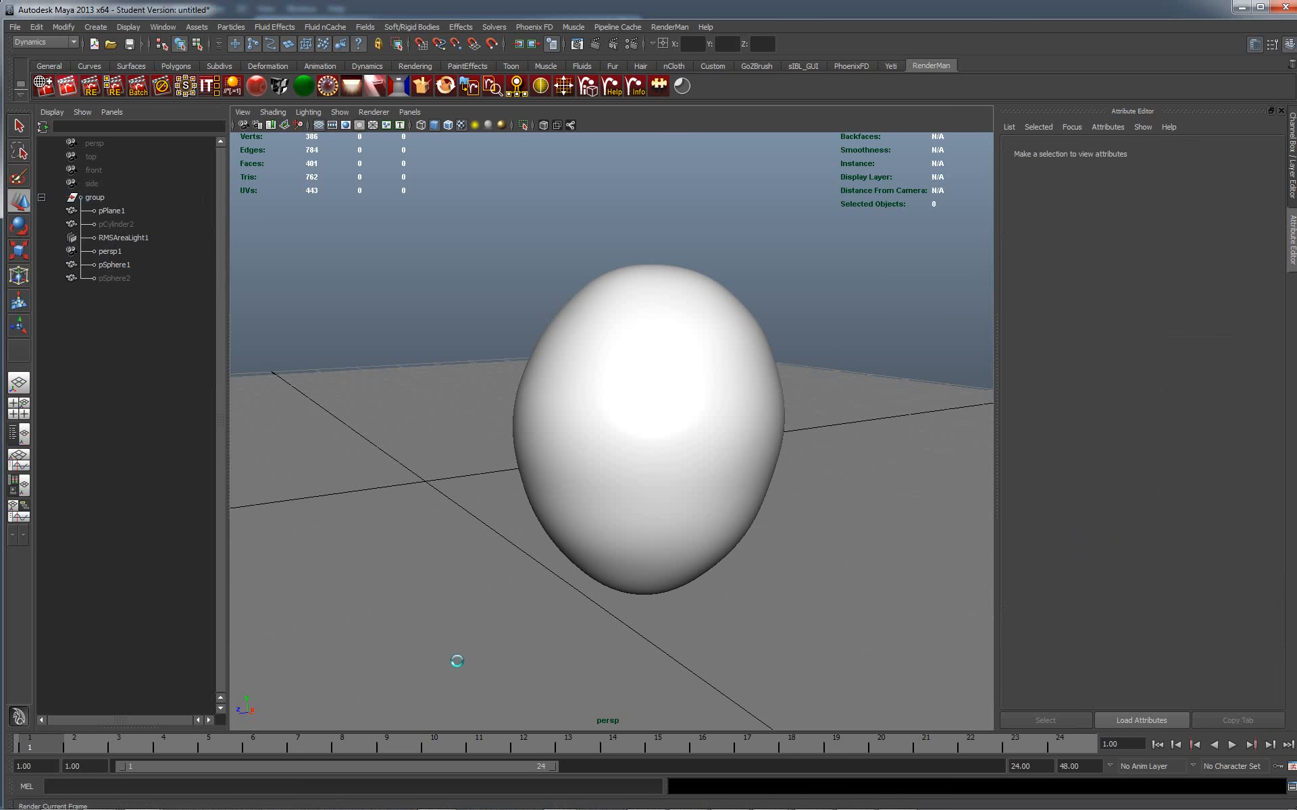
{"action": "mouse_move", "coordinate": [769, 799]}
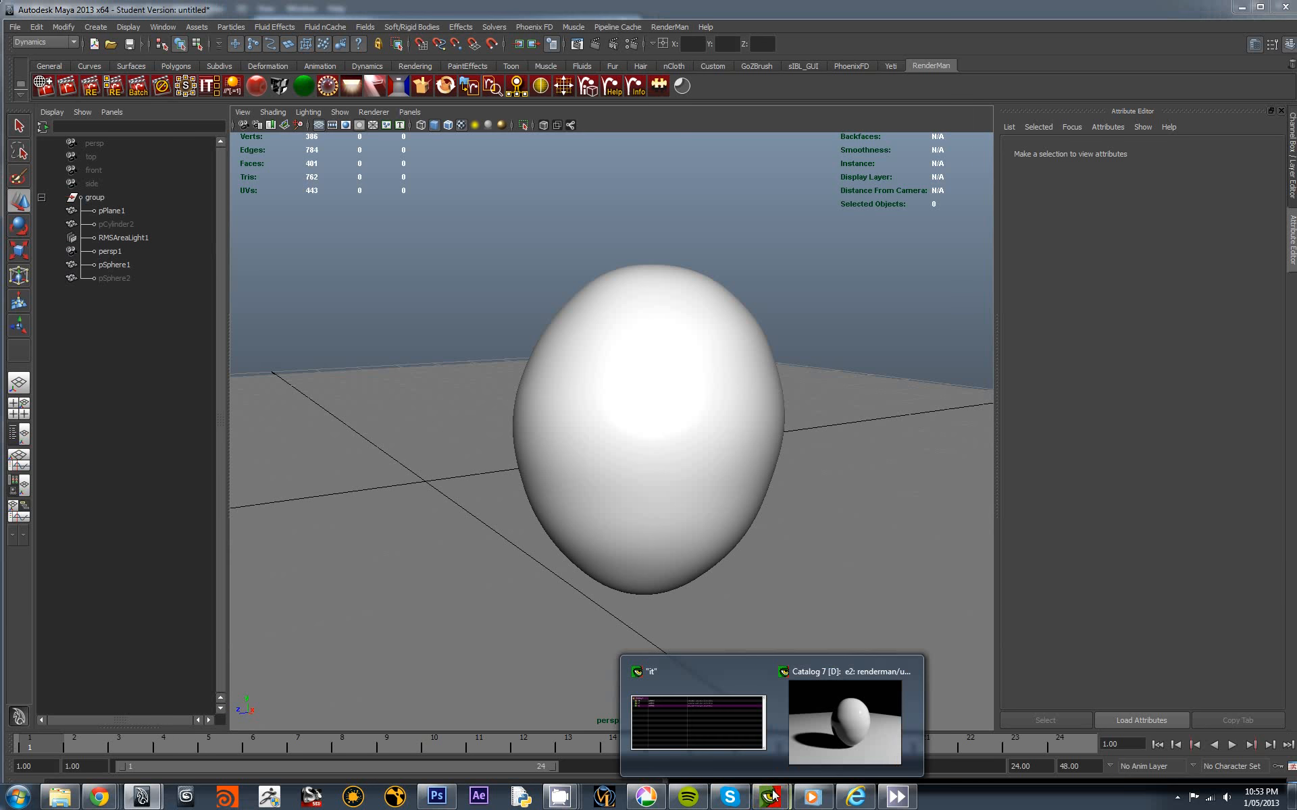
{"action": "left_click", "coordinate": [817, 727]}
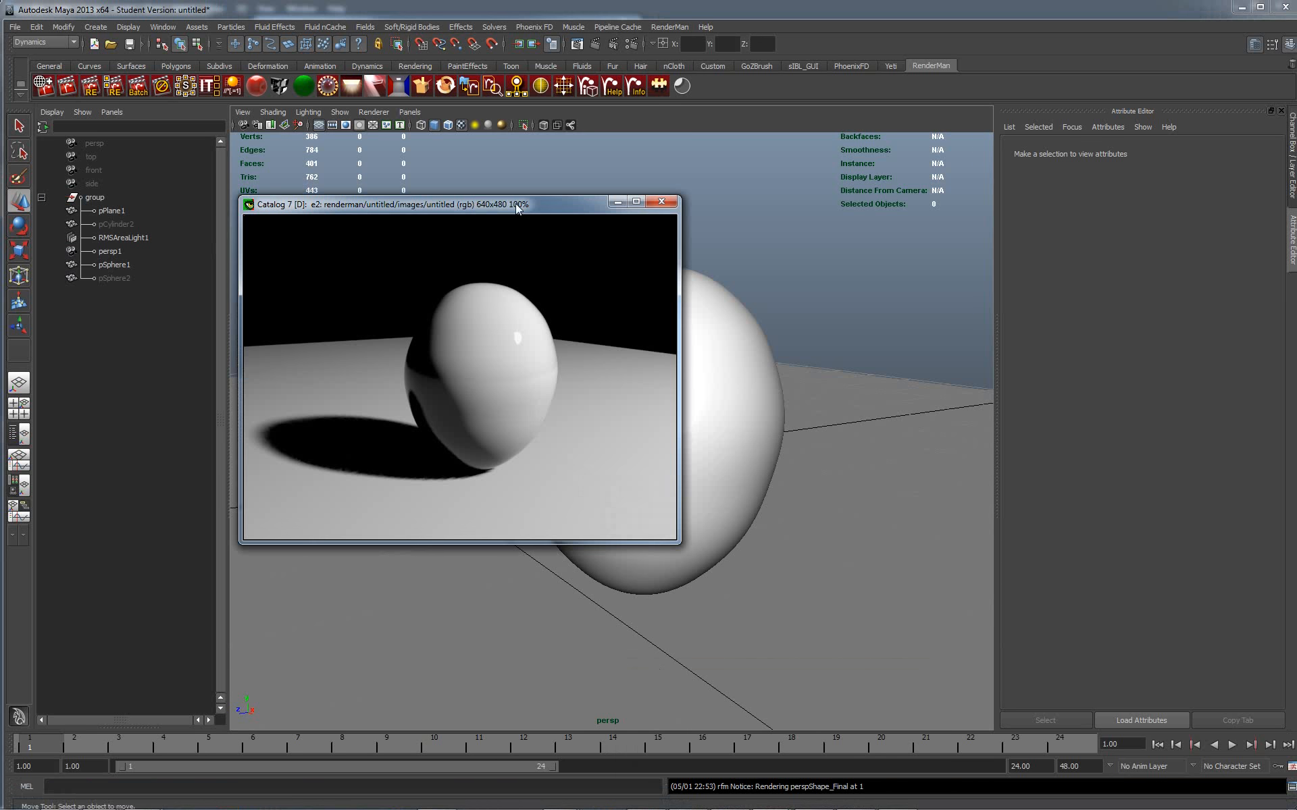
{"action": "left_click_drag", "start_coordinate": [516, 204], "coordinate": [392, 138]}
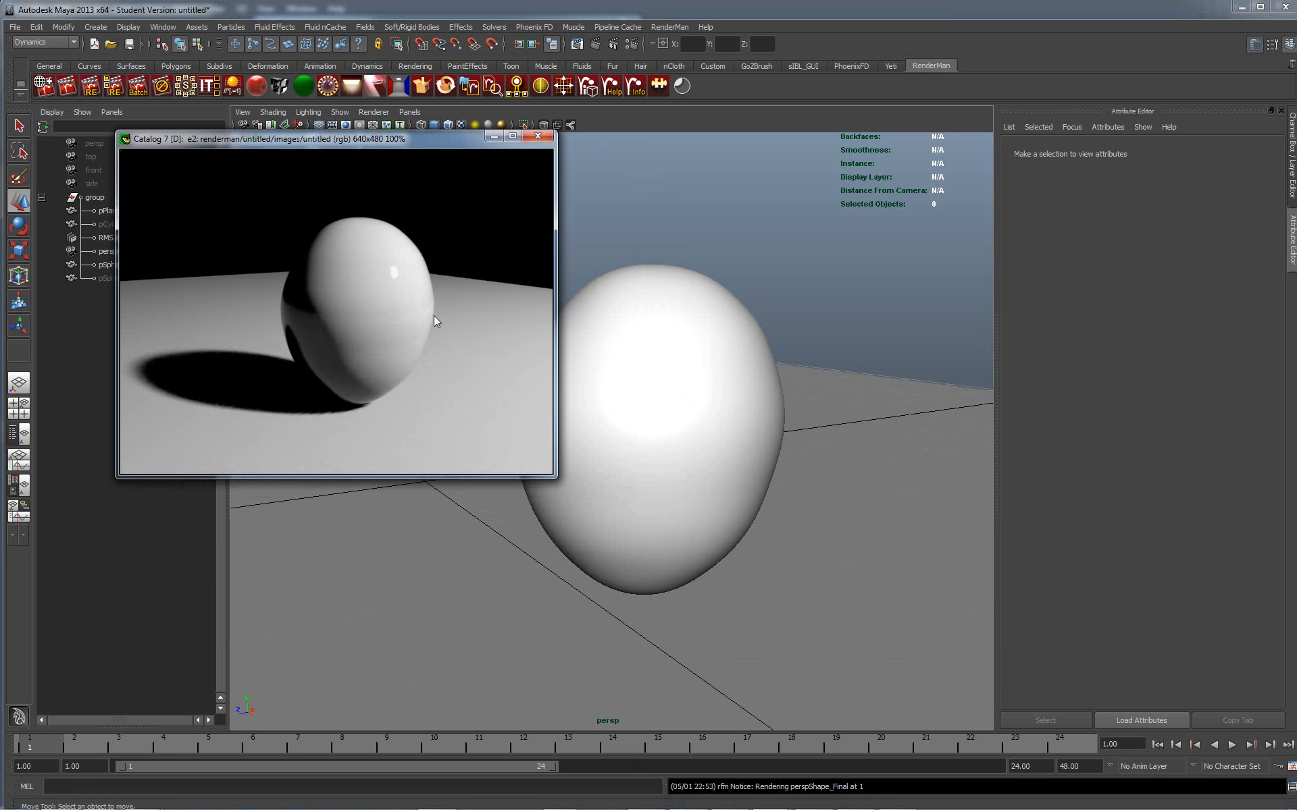
Step: Raise the specular roughness of the grape's RMSGPSurface shader to 0.0843
{"action": "left_click", "coordinate": [634, 323]}
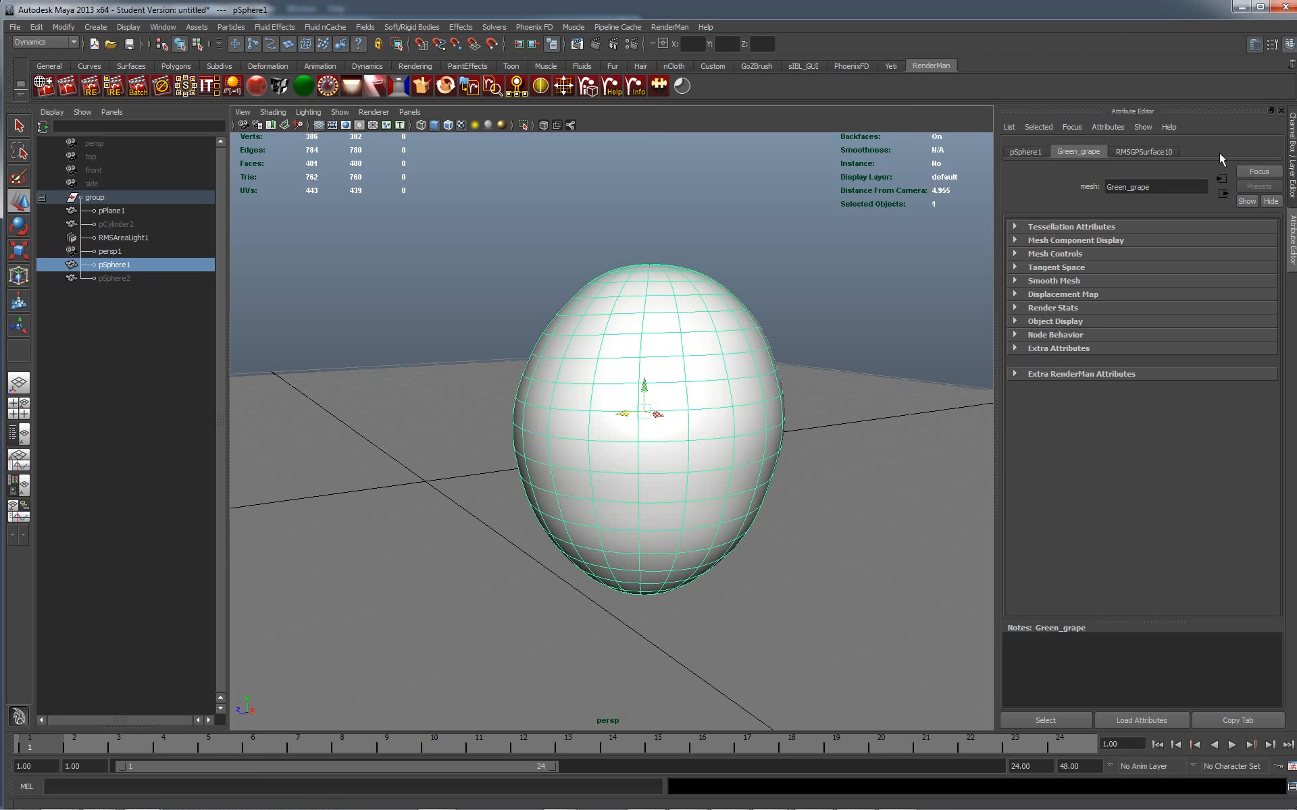
{"action": "left_click", "coordinate": [1137, 151]}
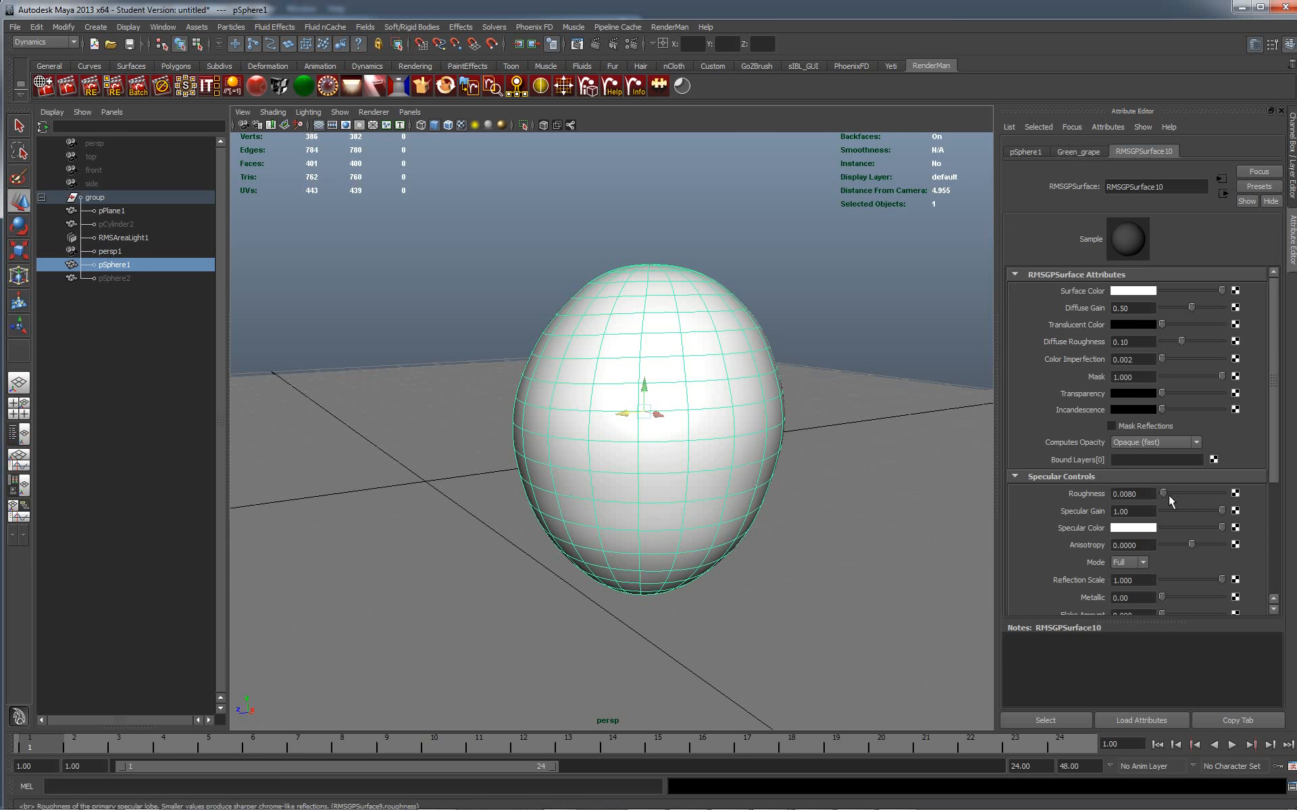
{"action": "left_click_drag", "start_coordinate": [1161, 493], "coordinate": [1179, 496]}
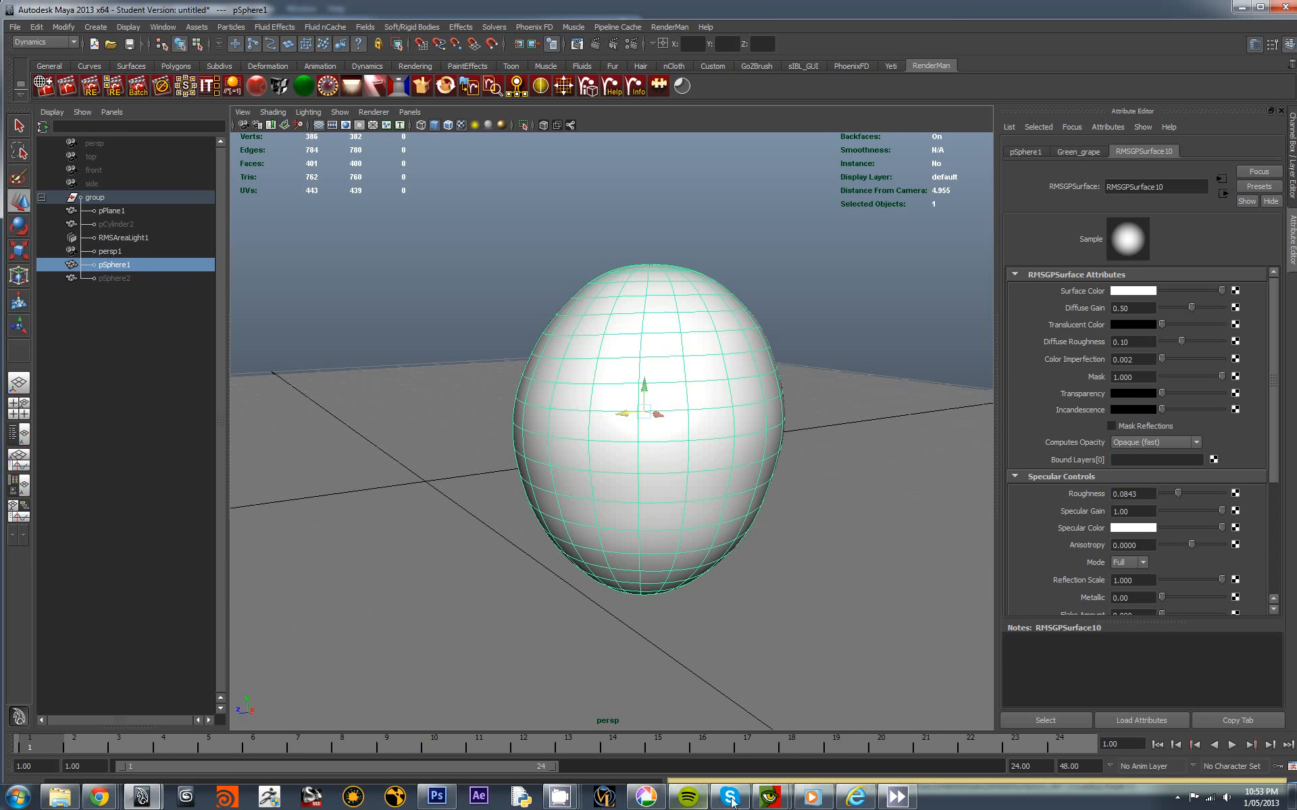
Step: Keep the render window always on top and re-render the grape with the rougher specular setting
{"action": "mouse_move", "coordinate": [770, 797]}
{"action": "left_click", "coordinate": [817, 722]}
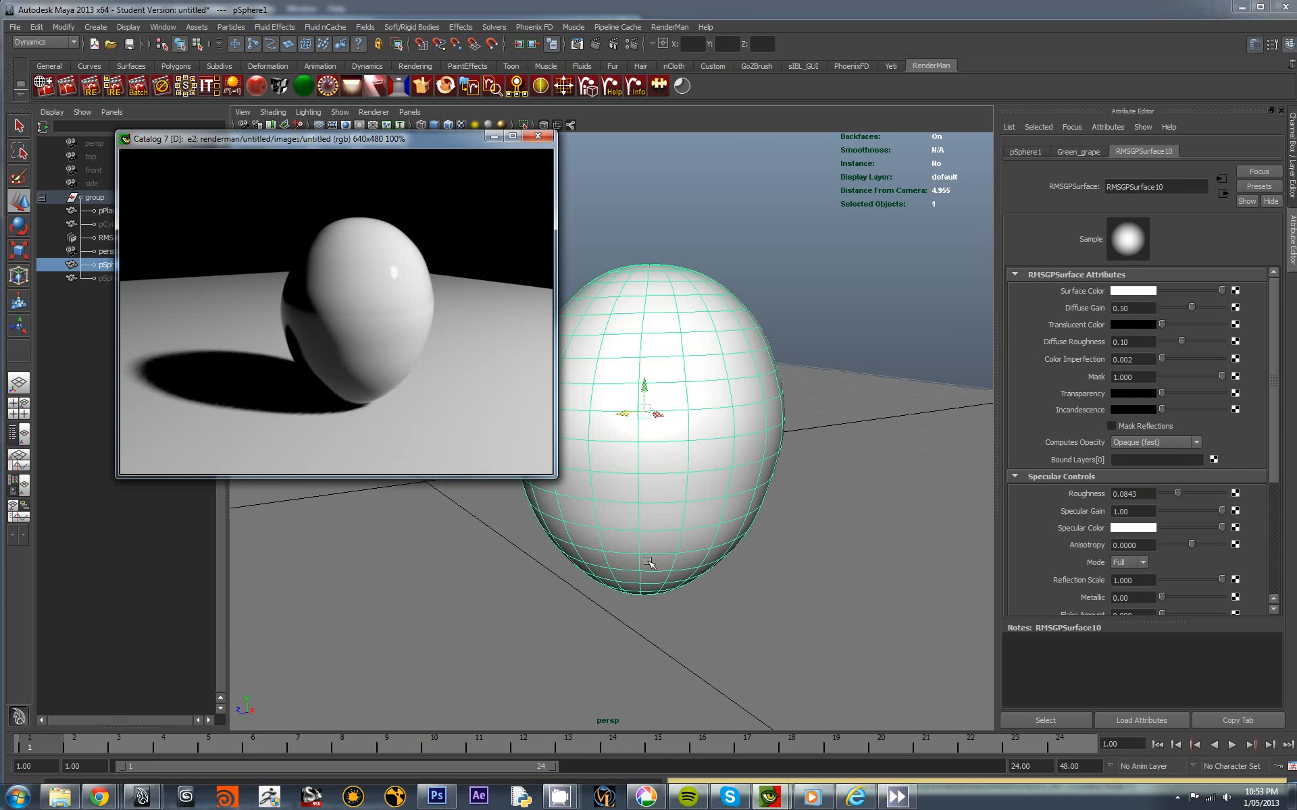
{"action": "right_click", "coordinate": [334, 343]}
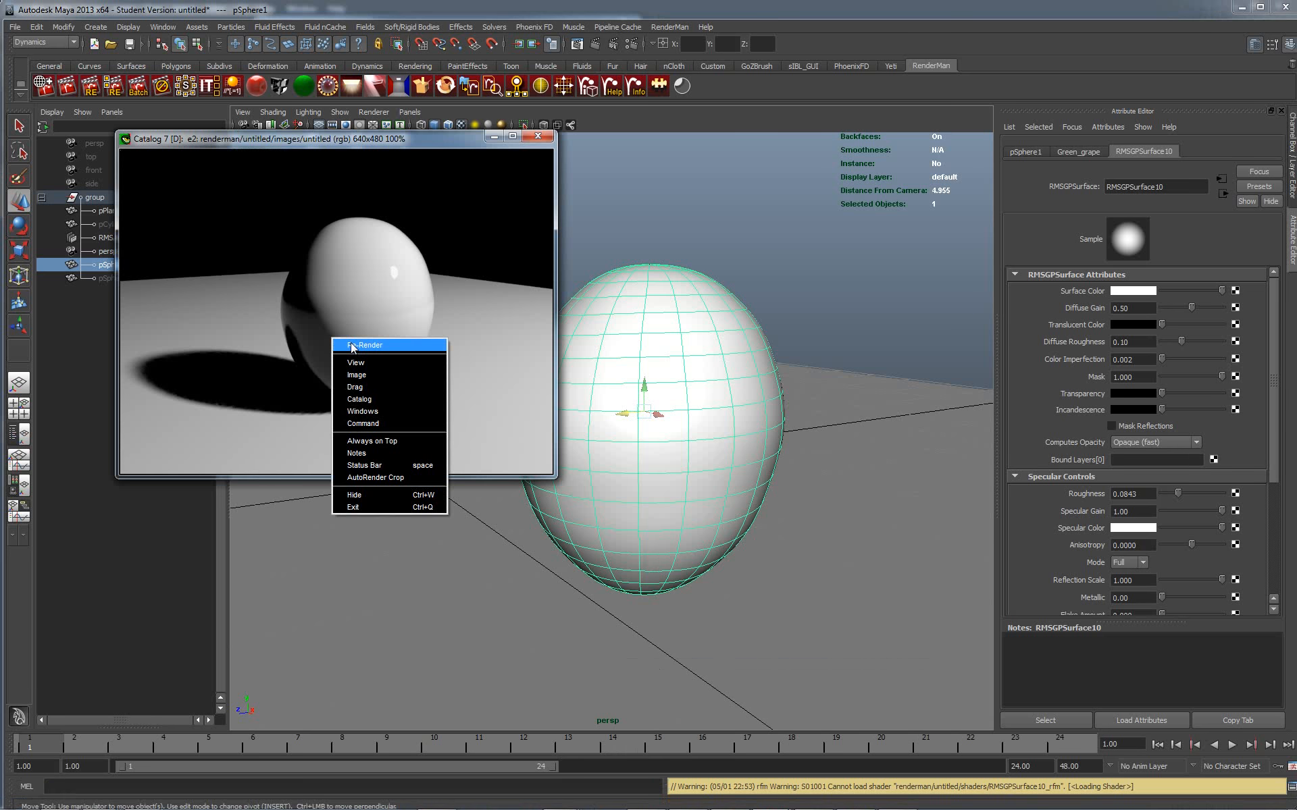
{"action": "left_click", "coordinate": [381, 439]}
{"action": "right_click", "coordinate": [342, 294]}
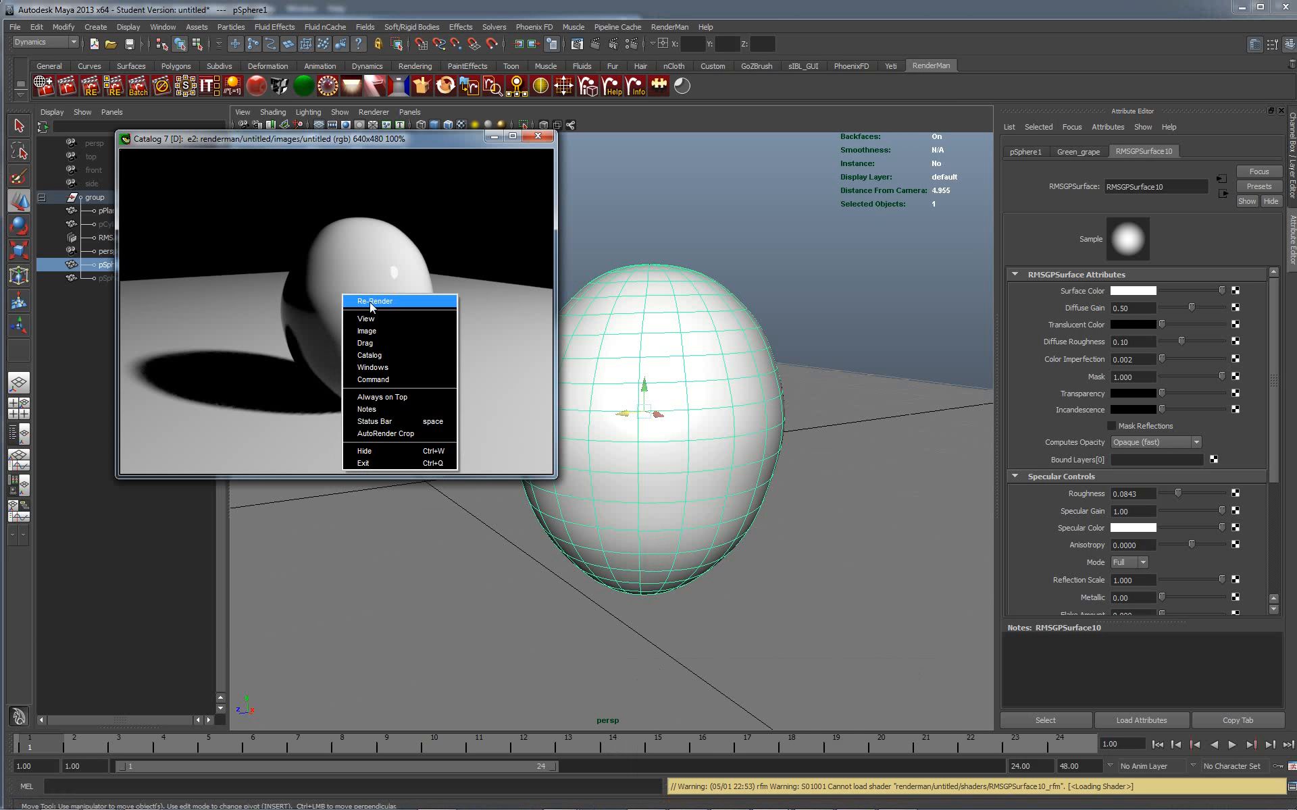
{"action": "left_click", "coordinate": [361, 303]}
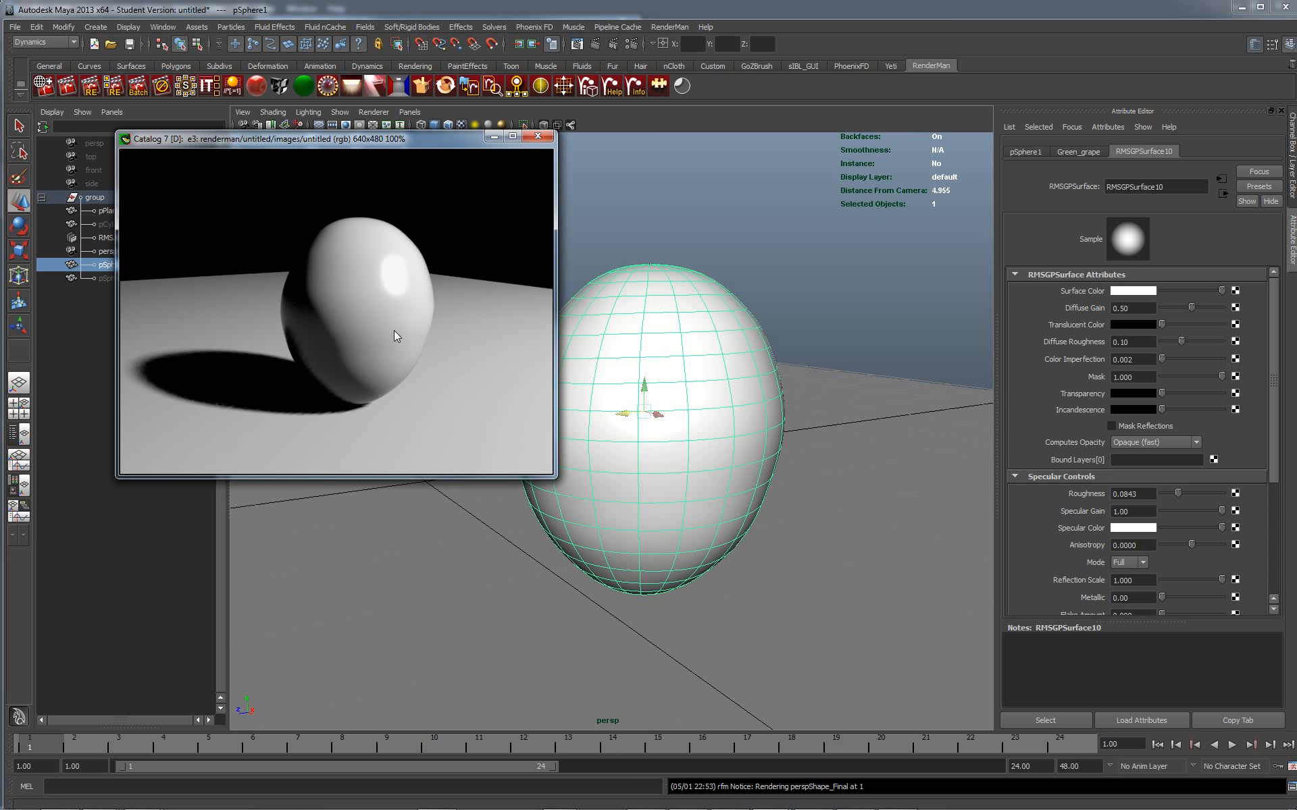
Step: Examine the Quality settings in the RenderMan render globals, such as the shading rate and pixel samples
{"action": "left_click", "coordinate": [47, 89]}
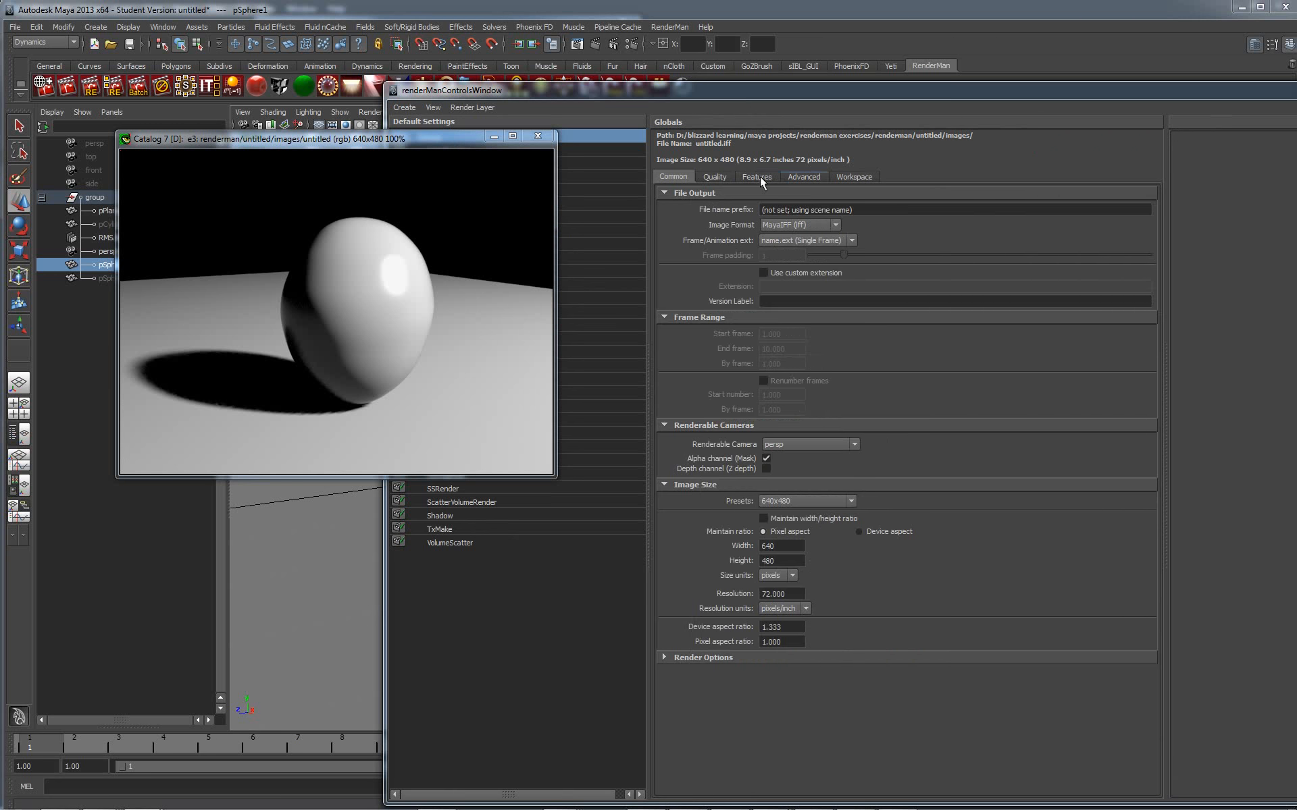
{"action": "left_click", "coordinate": [709, 177]}
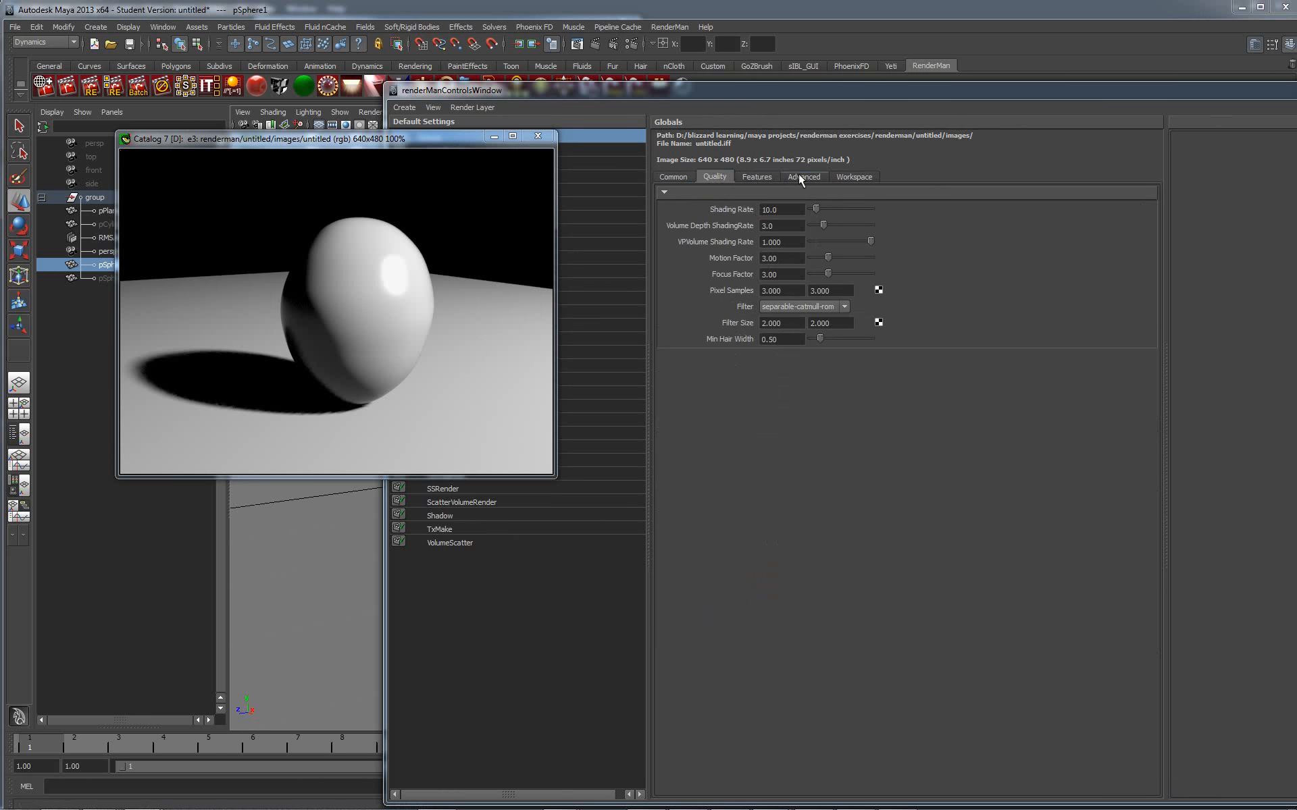
{"action": "left_click_drag", "start_coordinate": [803, 100], "coordinate": [1296, 95]}
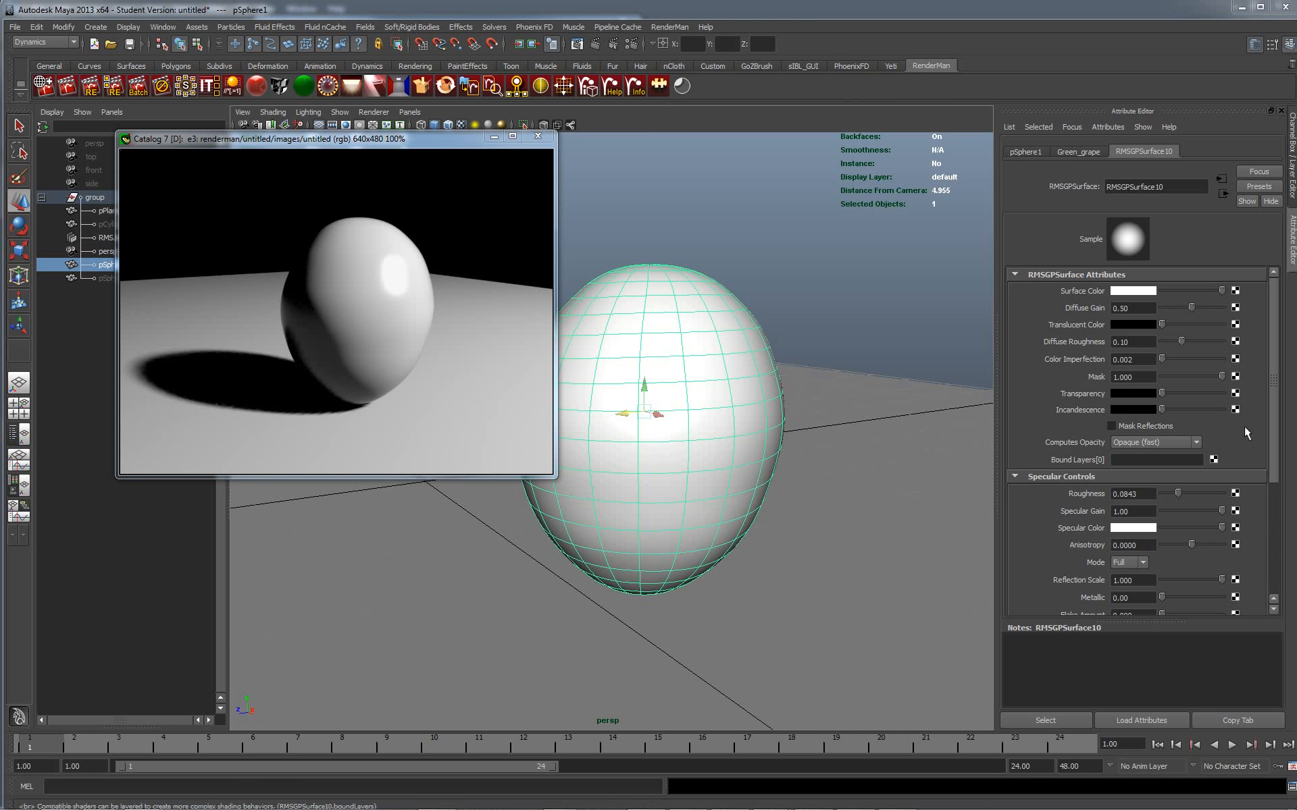
Step: In the grape shader's Subsurface Controls, set DMFP to 10 and raise Diffuse Mix to a mid grey
{"action": "left_click_drag", "start_coordinate": [1275, 387], "coordinate": [1282, 550]}
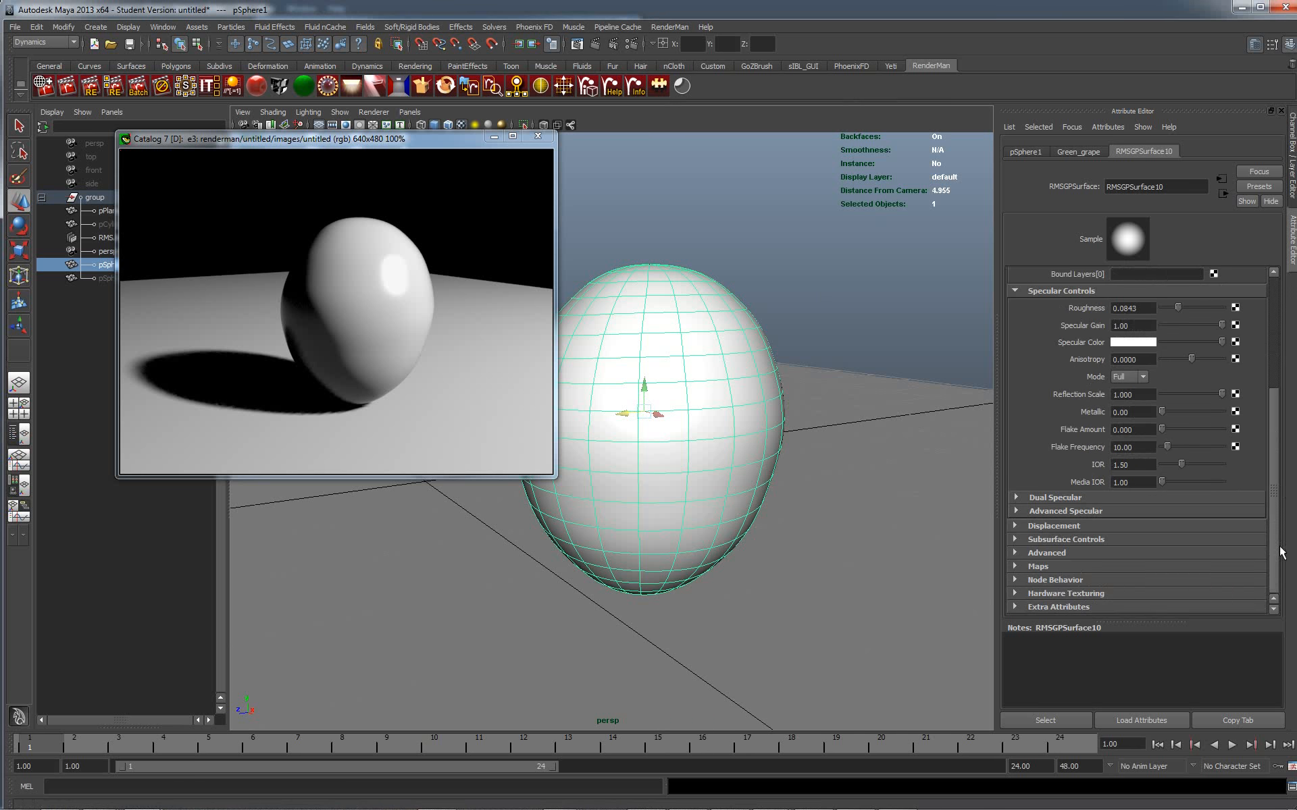
{"action": "left_click", "coordinate": [1019, 537]}
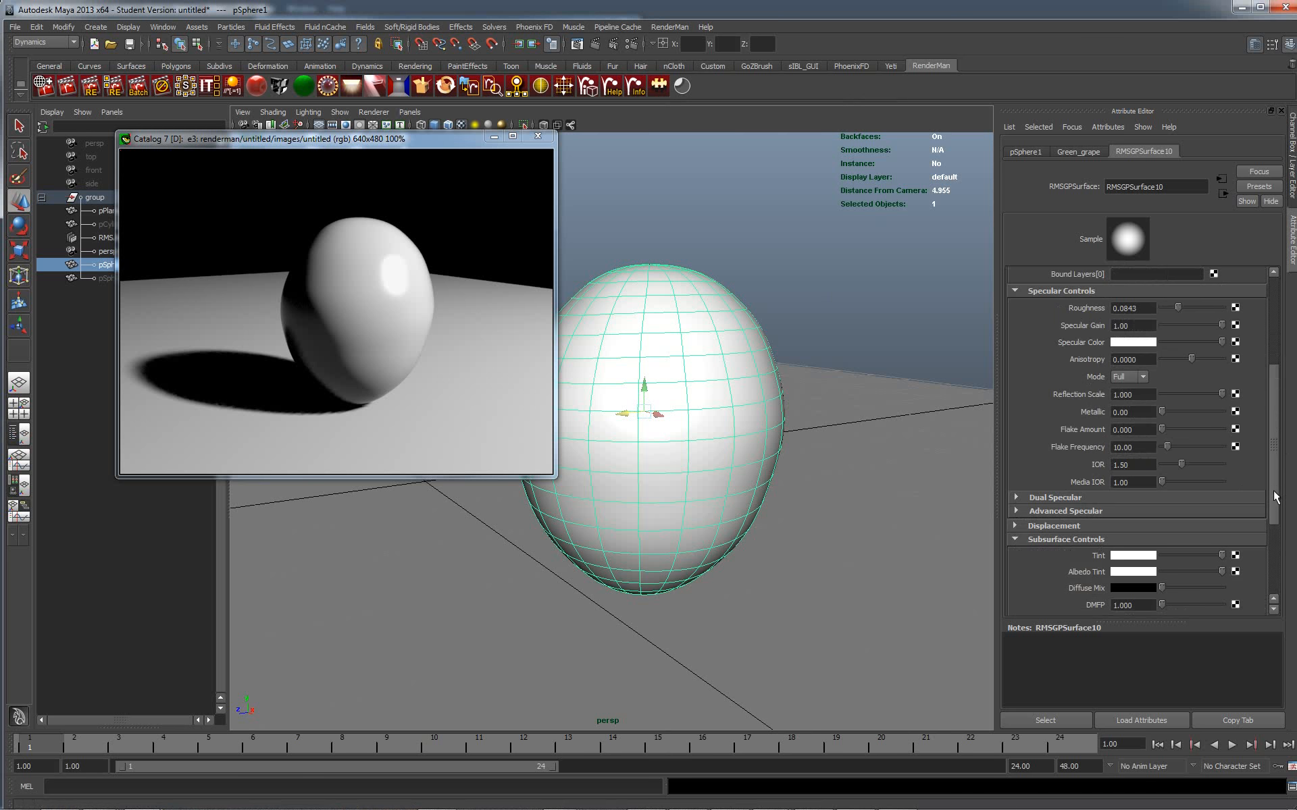
{"action": "left_click_drag", "start_coordinate": [1273, 490], "coordinate": [1276, 569]}
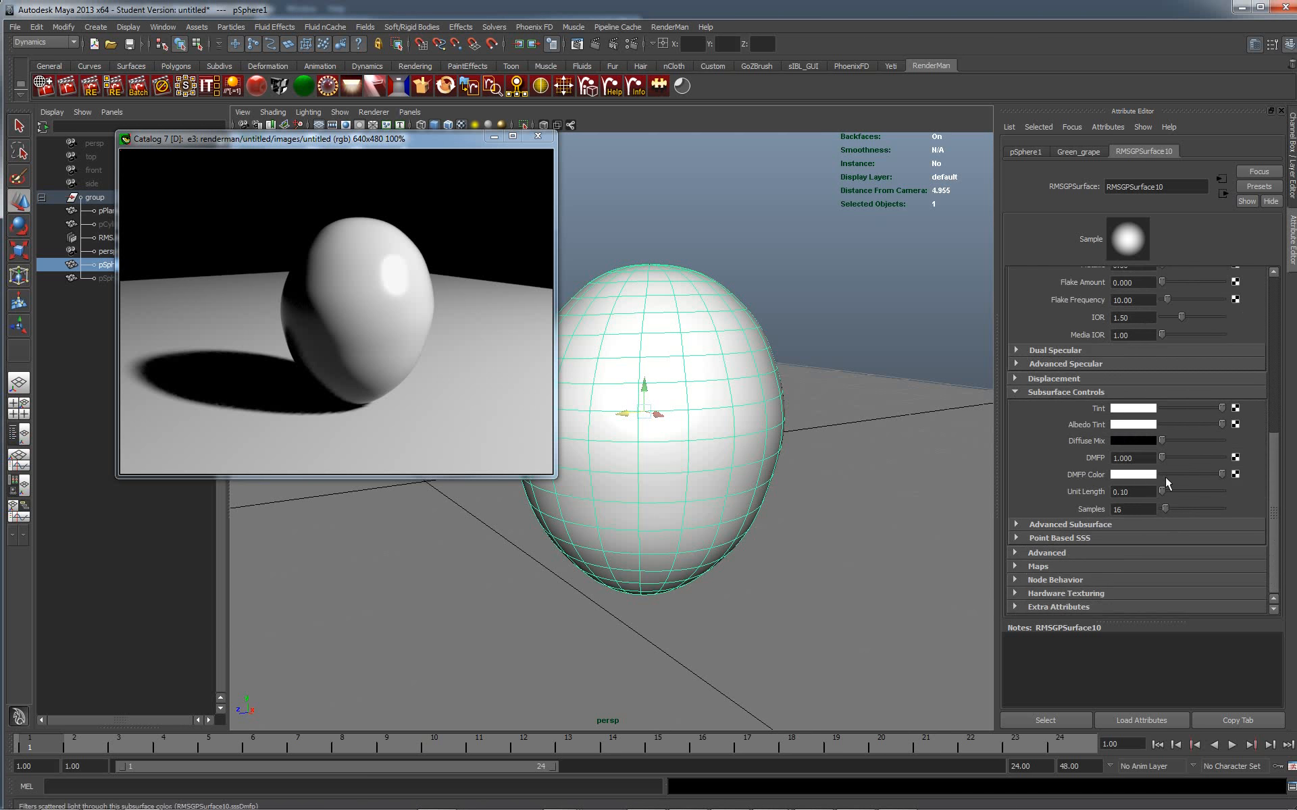
{"action": "left_click", "coordinate": [1143, 458]}
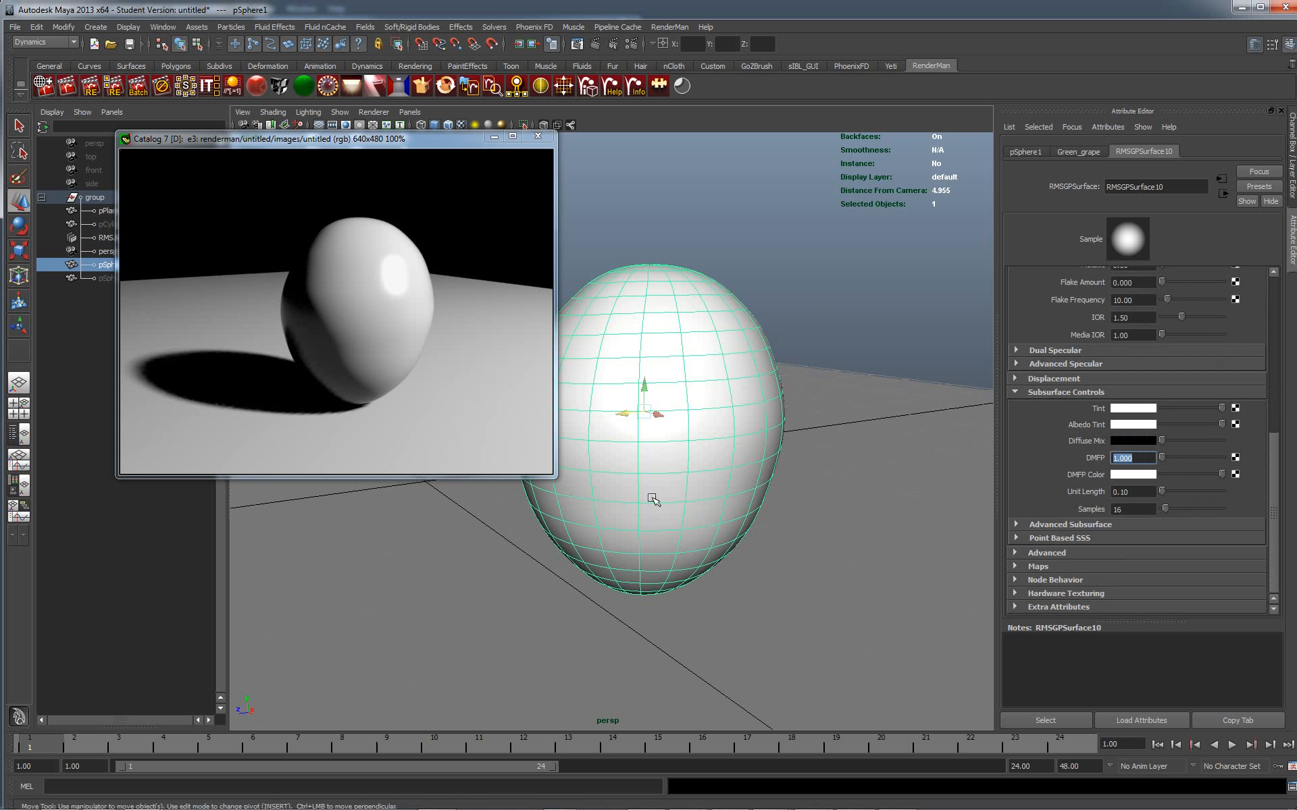
{"action": "type", "text": "10"}
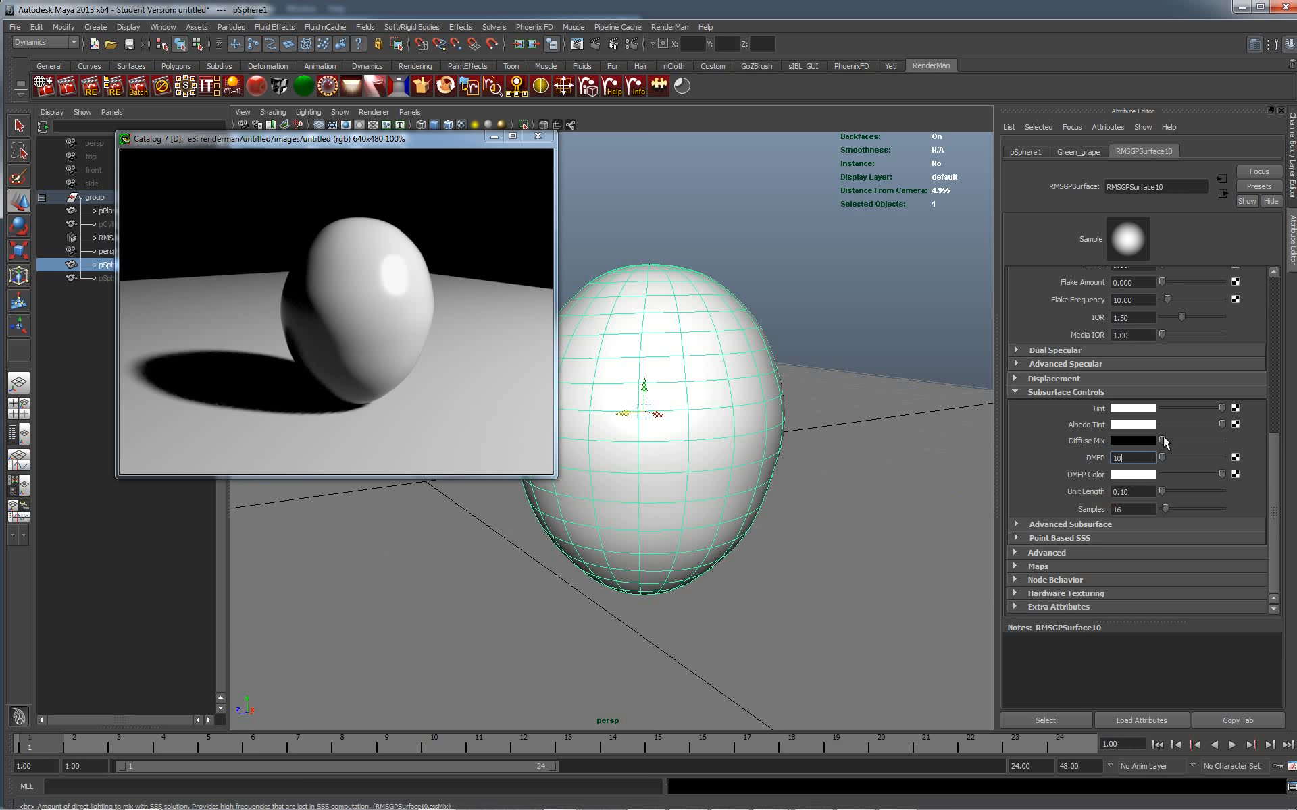
{"action": "left_click_drag", "start_coordinate": [1163, 437], "coordinate": [1194, 441]}
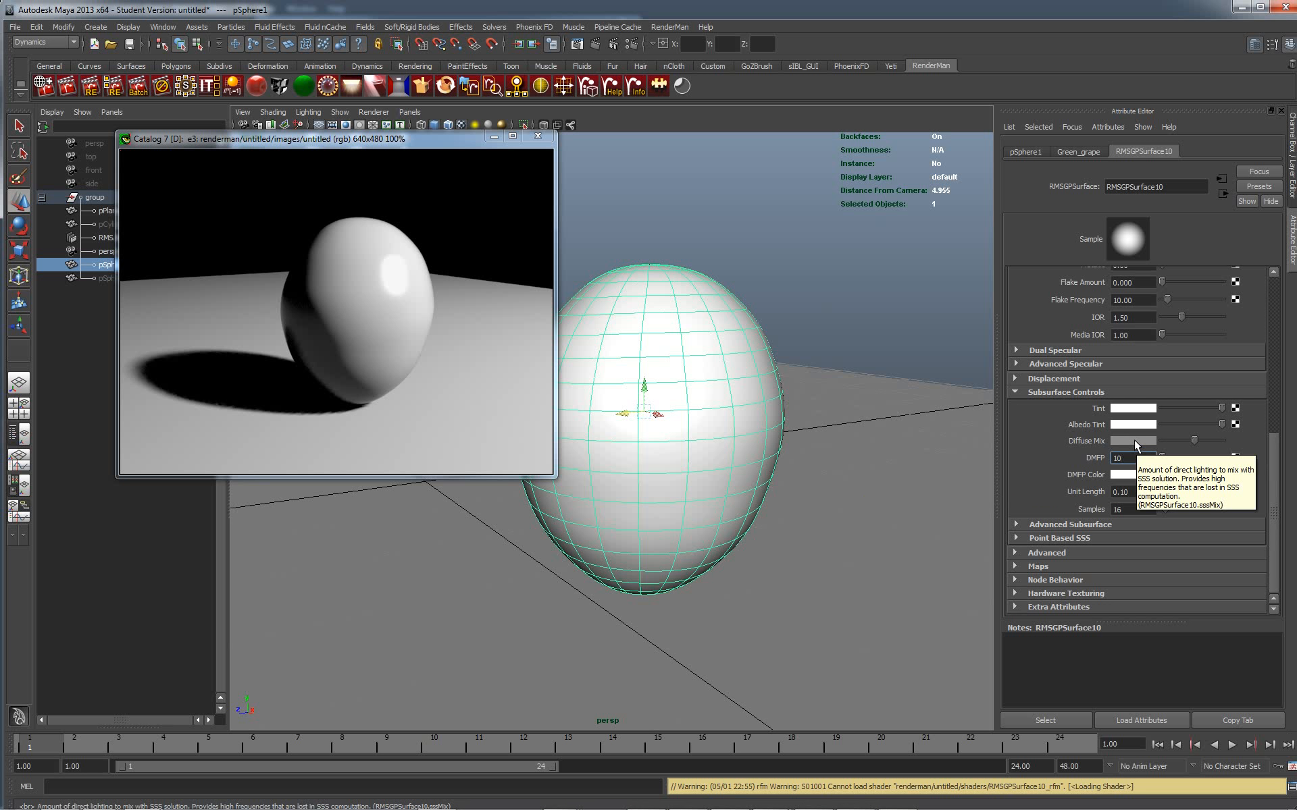
Step: Re-render the grape, raise the shader's subsurface Samples to 256, and render it again
{"action": "right_click", "coordinate": [345, 305]}
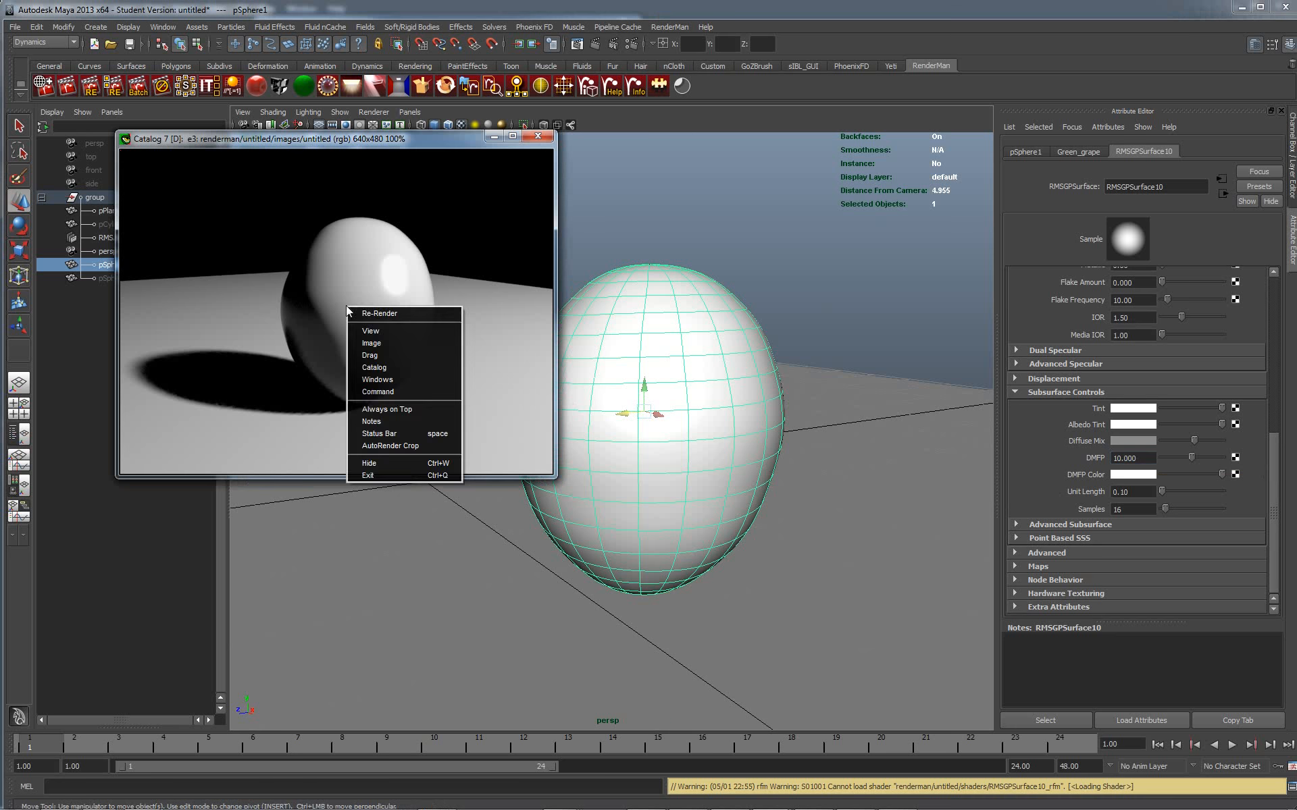
{"action": "left_click", "coordinate": [364, 313]}
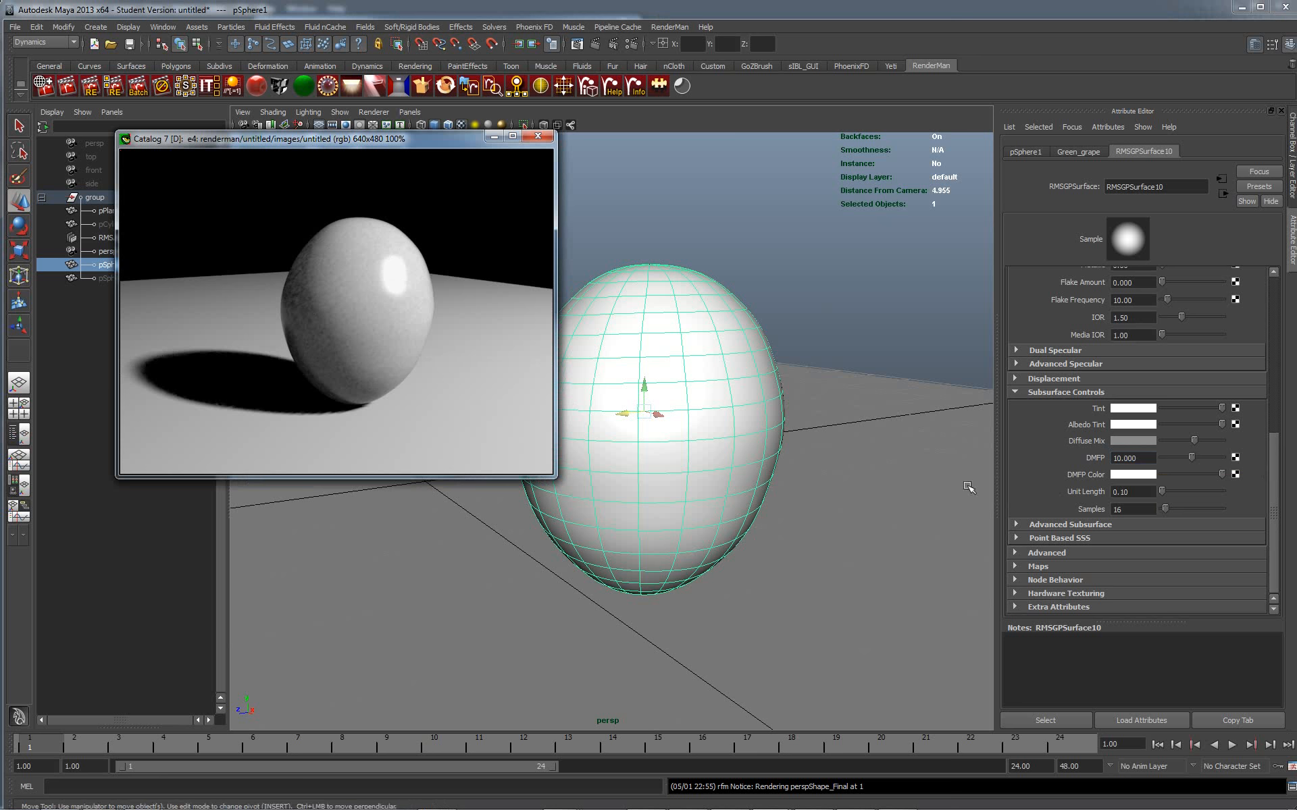
{"action": "double_click", "coordinate": [1114, 508]}
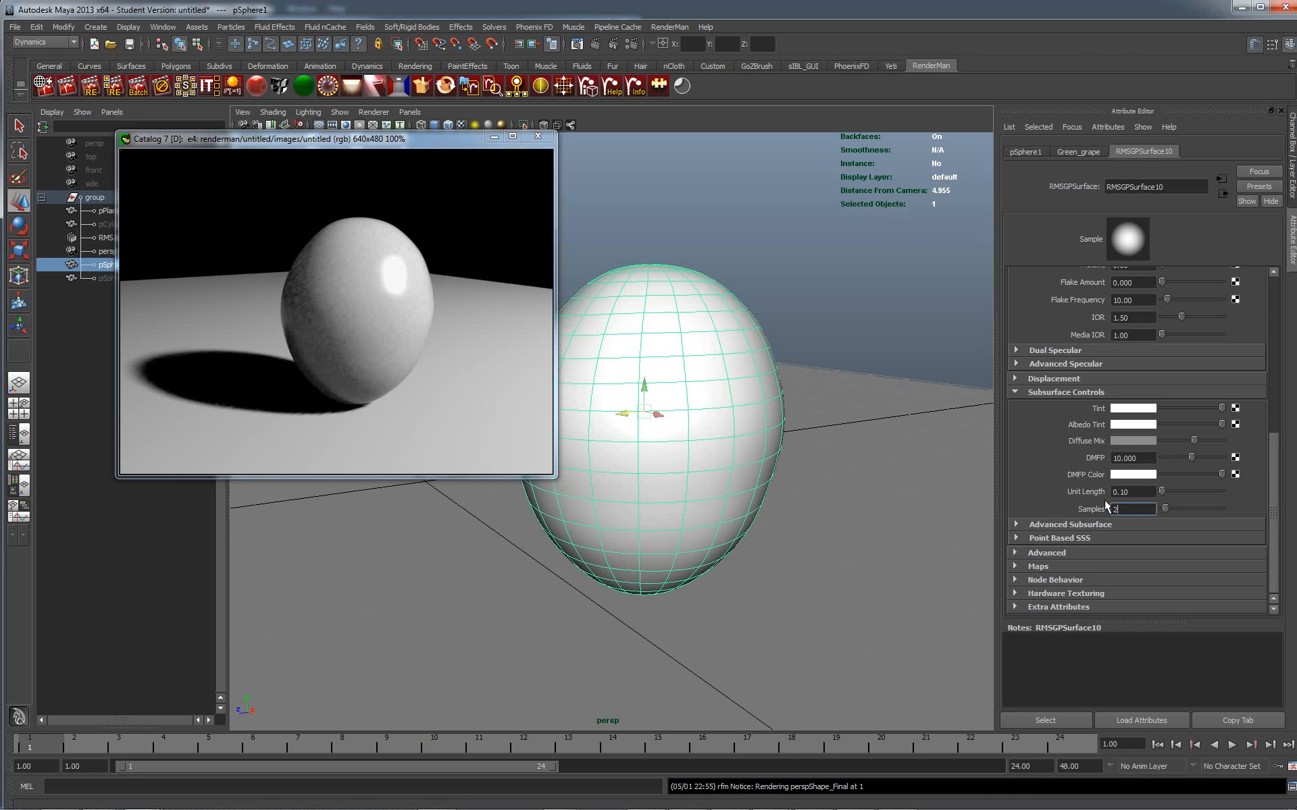
{"action": "type", "text": "256"}
{"action": "key", "text": "Return"}
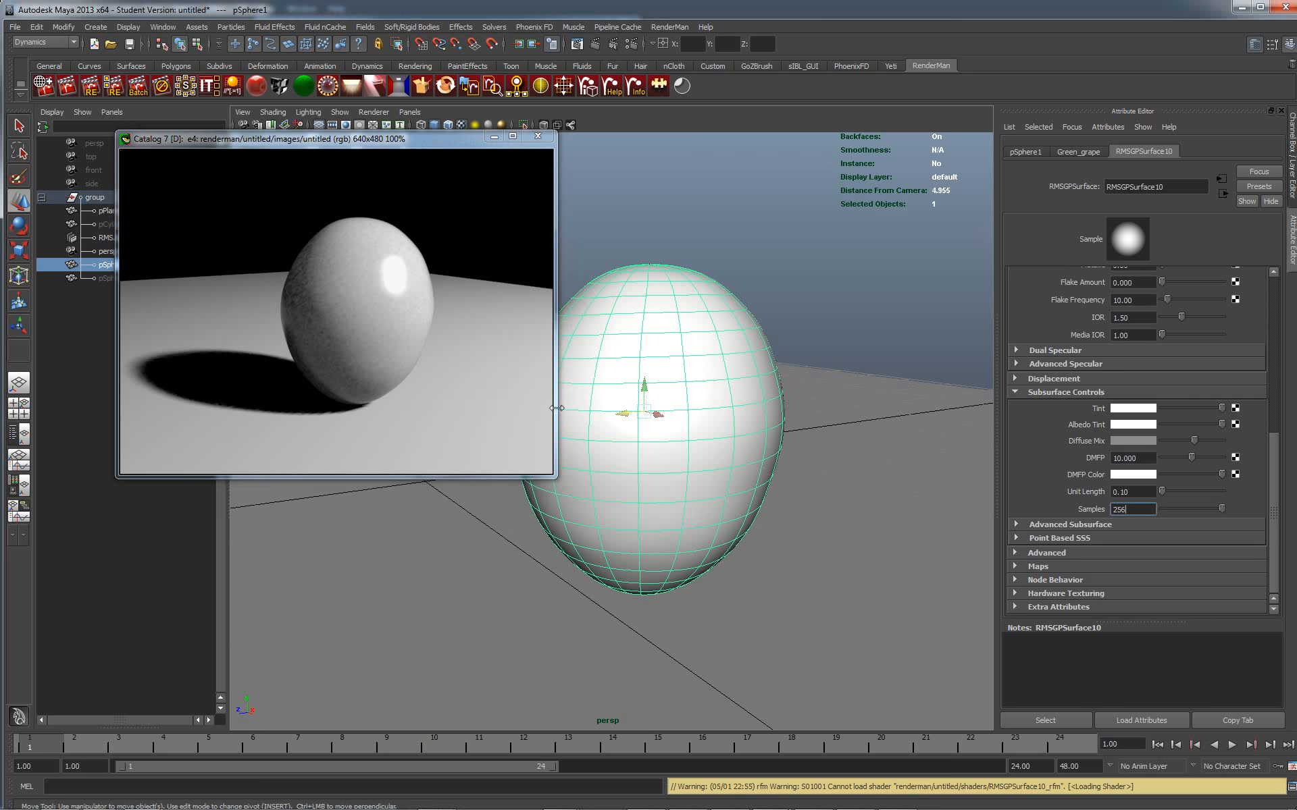
{"action": "right_click", "coordinate": [342, 327]}
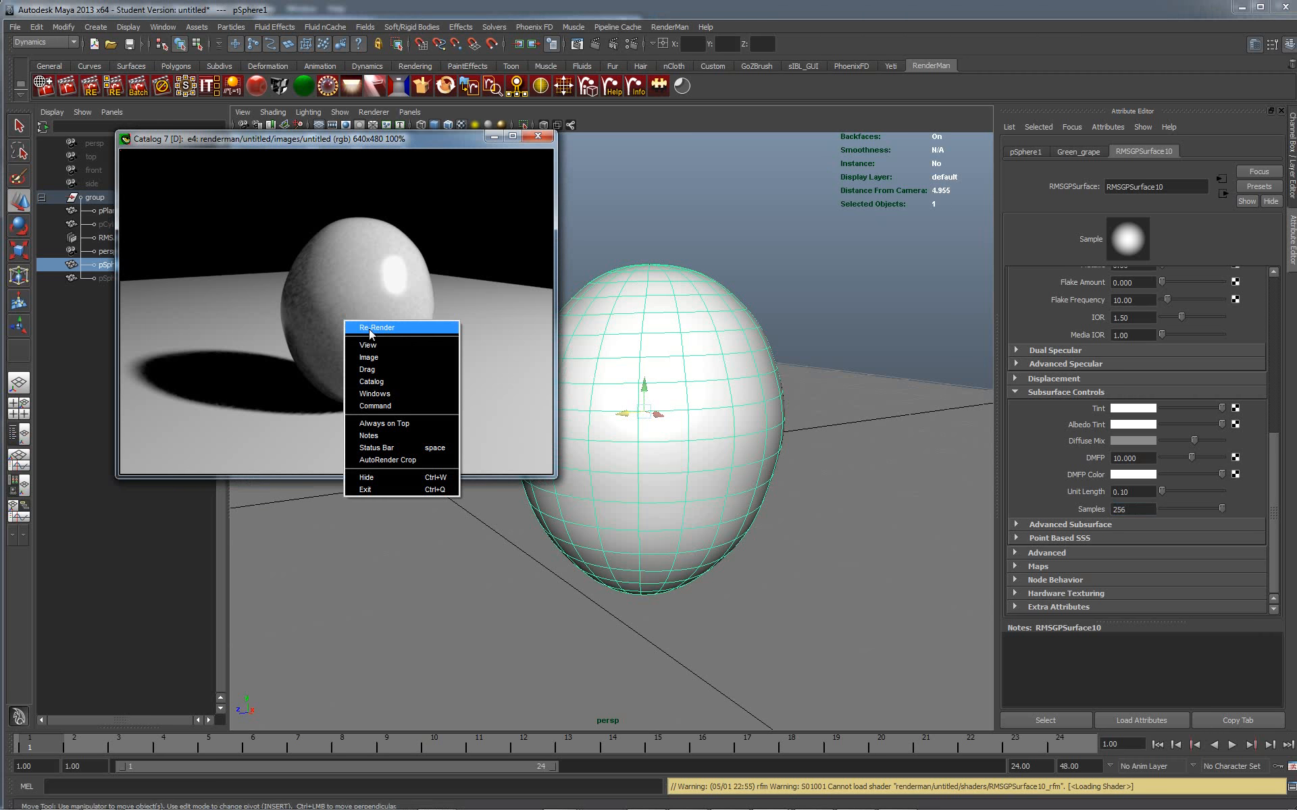
{"action": "left_click", "coordinate": [370, 328]}
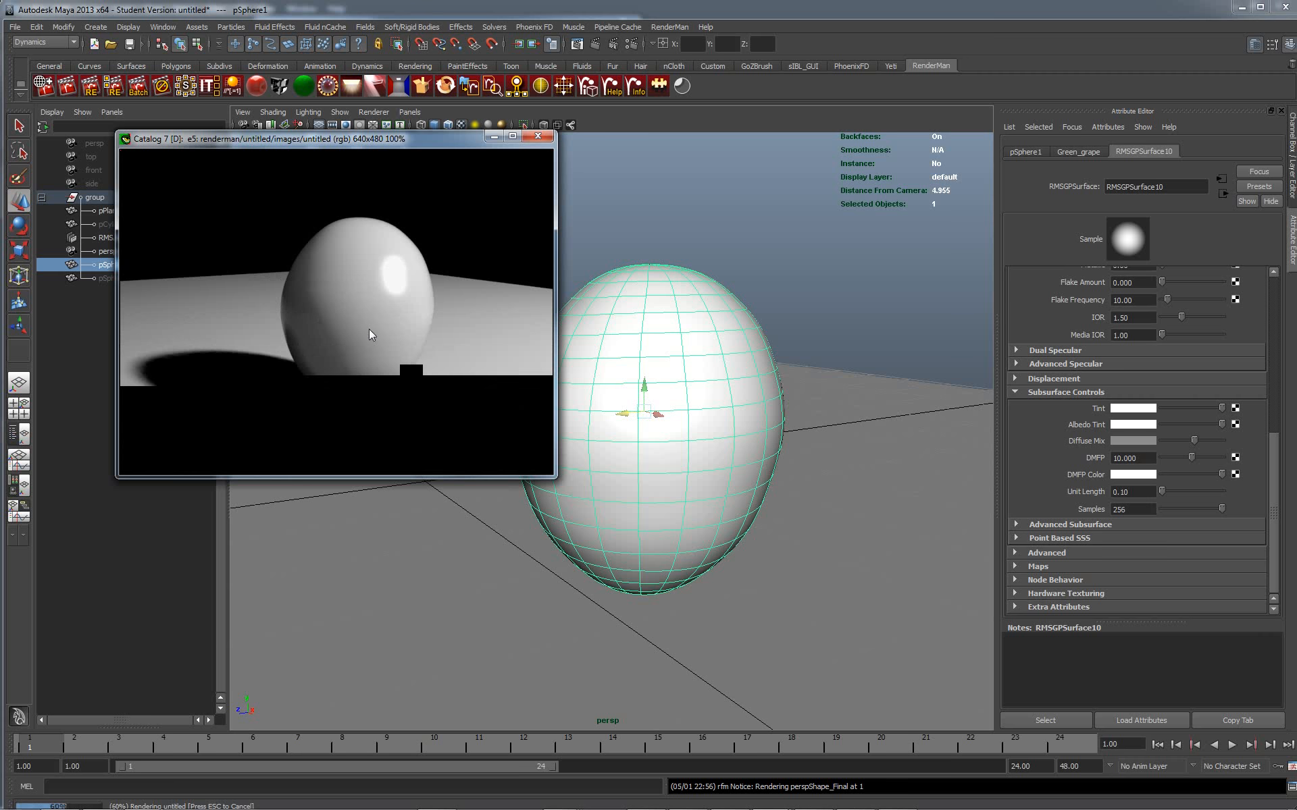
Step: Switch to the RenderMan "it" image catalog and compare the earlier render e2 with the latest render e5
{"action": "mouse_move", "coordinate": [638, 806]}
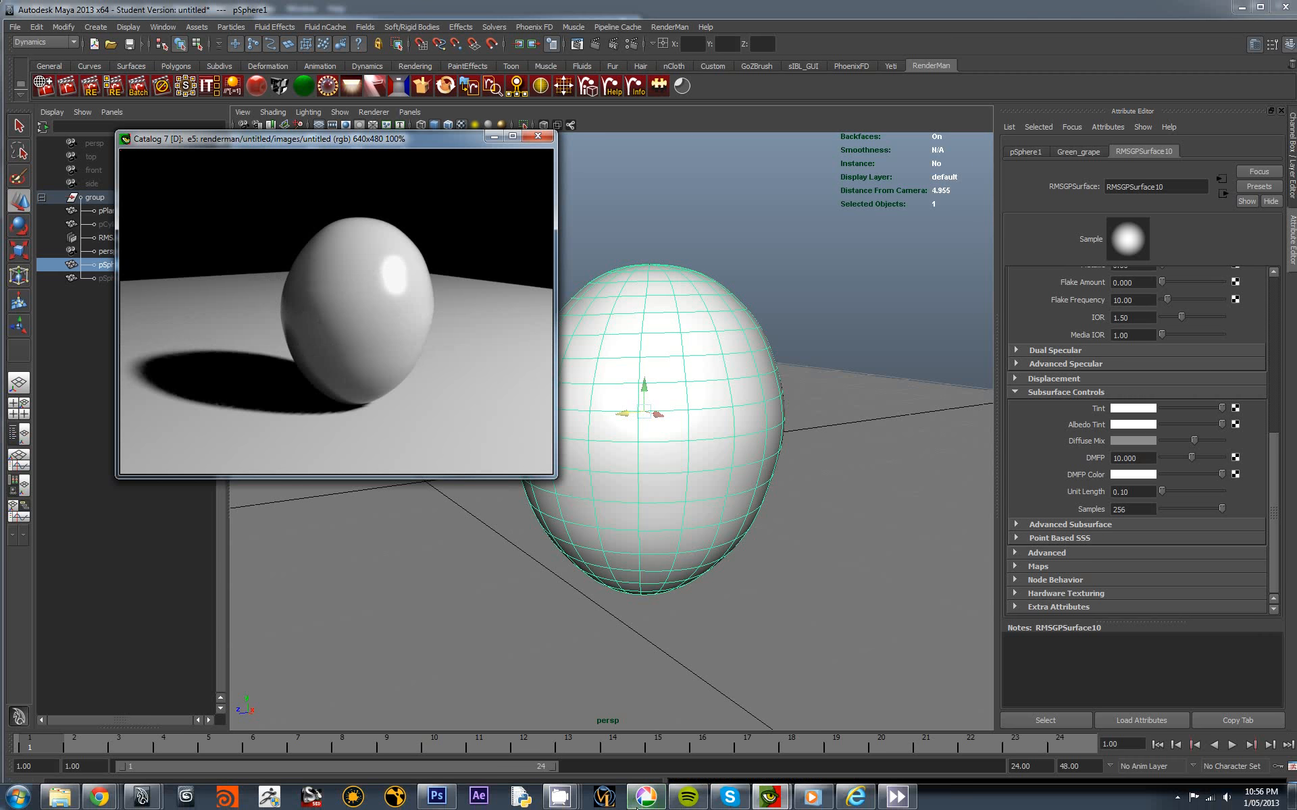
{"action": "mouse_move", "coordinate": [770, 797]}
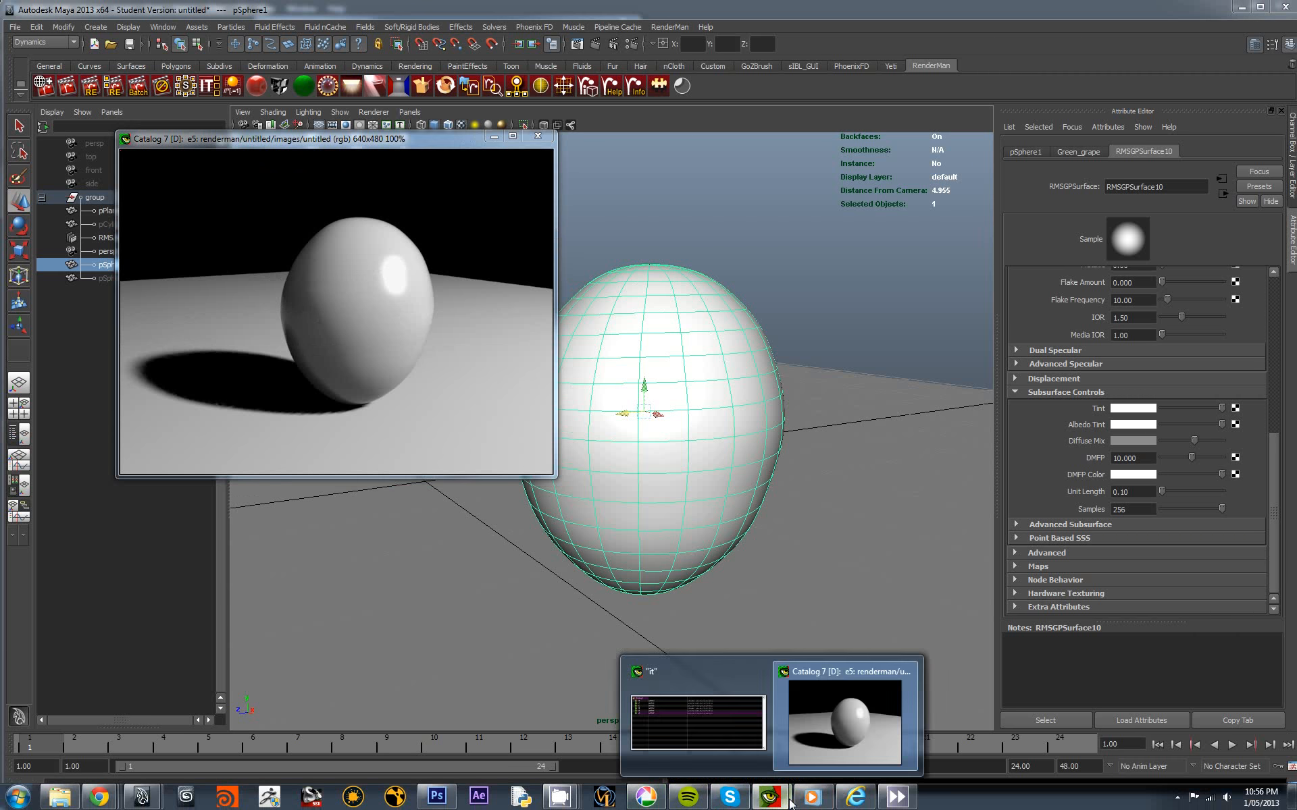
{"action": "left_click", "coordinate": [714, 735]}
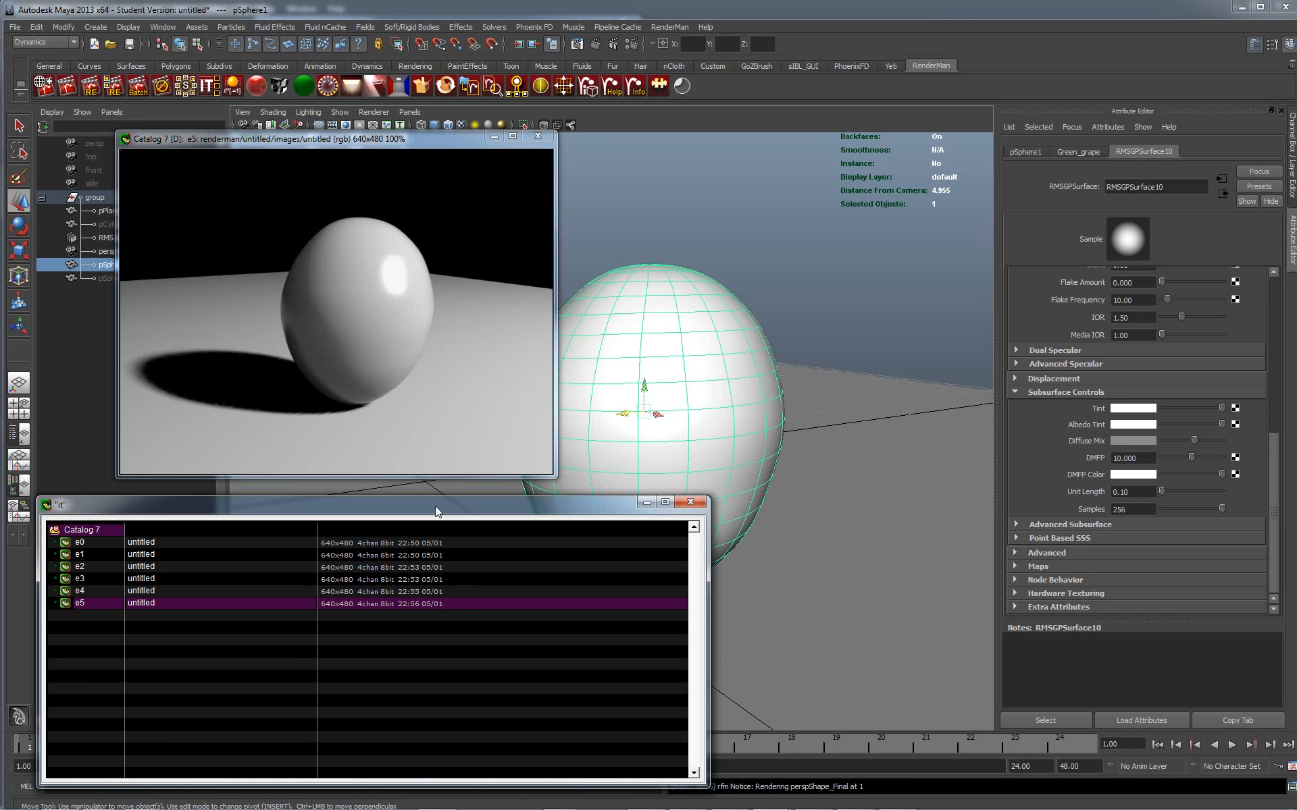
{"action": "left_click", "coordinate": [361, 566]}
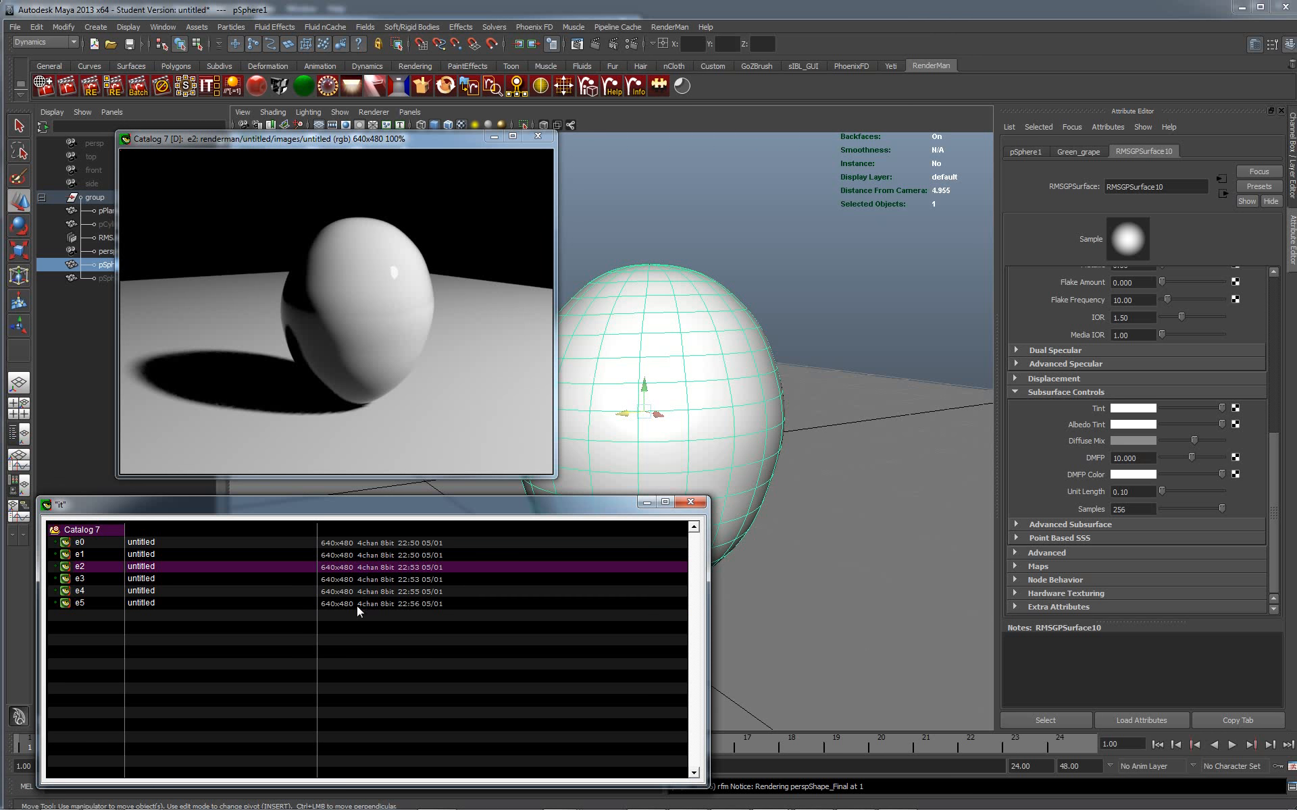
{"action": "left_click", "coordinate": [356, 605]}
{"action": "left_click", "coordinate": [365, 569]}
{"action": "left_click", "coordinate": [364, 602]}
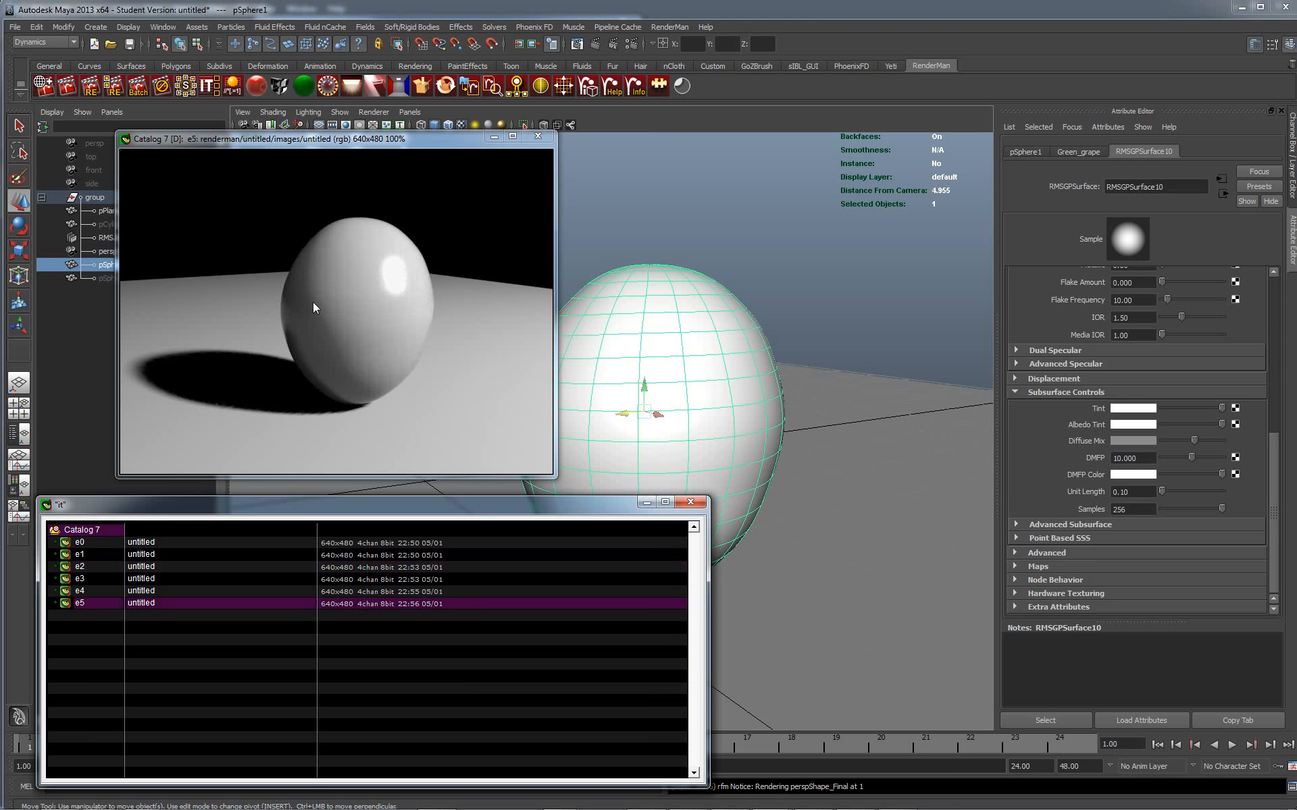
Step: Set the subsurface DMFP Color to a yellow-green with hue about 85 and saturation about 0.70, and re-render the grape
{"action": "left_click_drag", "start_coordinate": [837, 542], "coordinate": [838, 455], "text": "alt"}
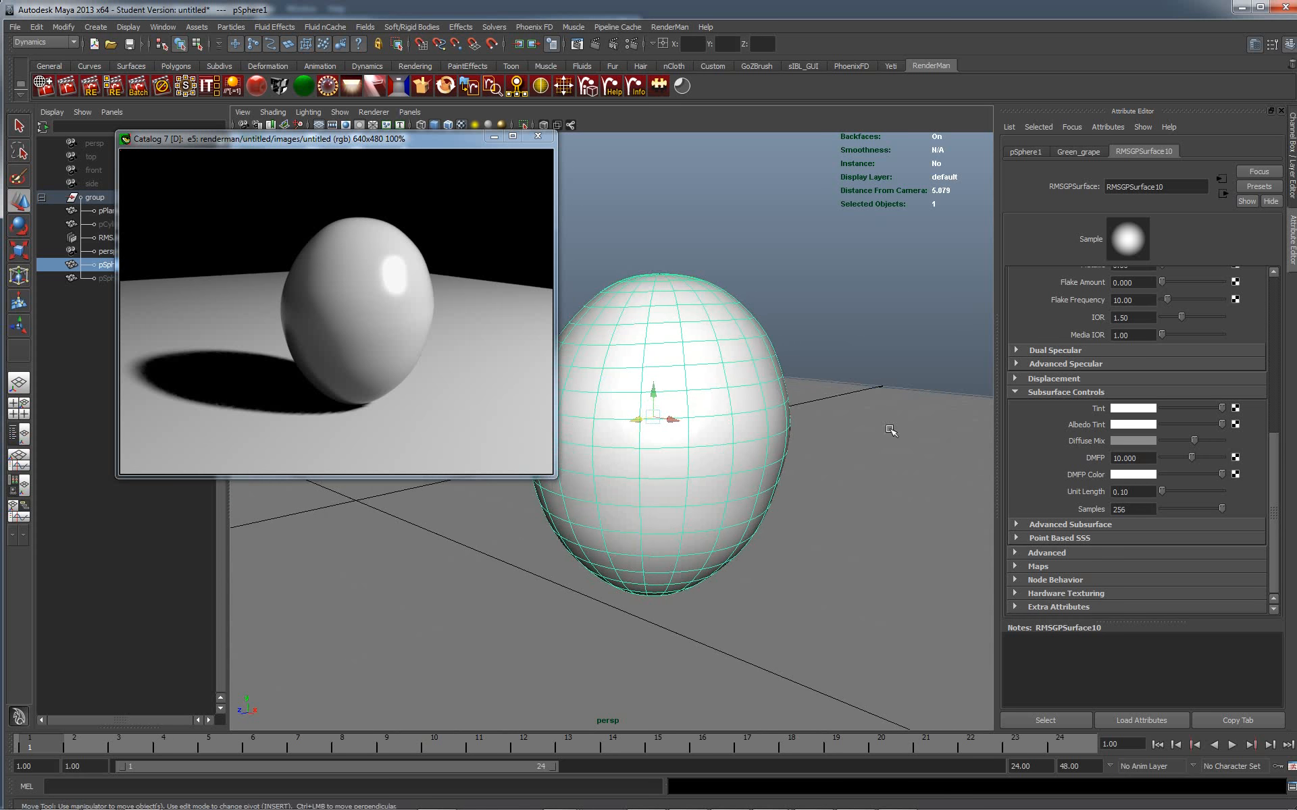
{"action": "left_click", "coordinate": [1127, 476]}
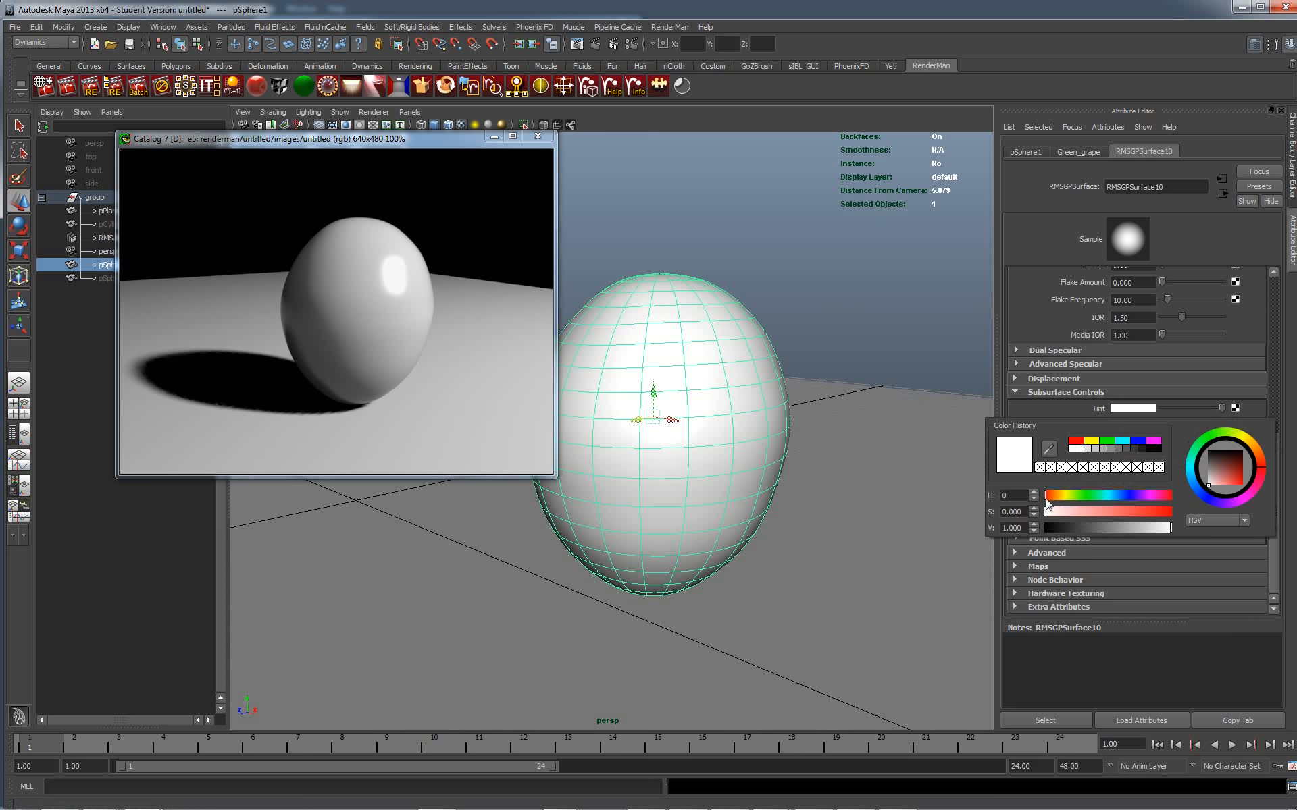
{"action": "mouse_move", "coordinate": [1055, 496]}
{"action": "left_mouse_down"}
{"action": "mouse_move", "coordinate": [1086, 504]}
{"action": "mouse_move", "coordinate": [1059, 511]}
{"action": "mouse_move", "coordinate": [1128, 517]}
{"action": "mouse_move", "coordinate": [1078, 492]}
{"action": "mouse_move", "coordinate": [1138, 518]}
{"action": "left_mouse_up"}
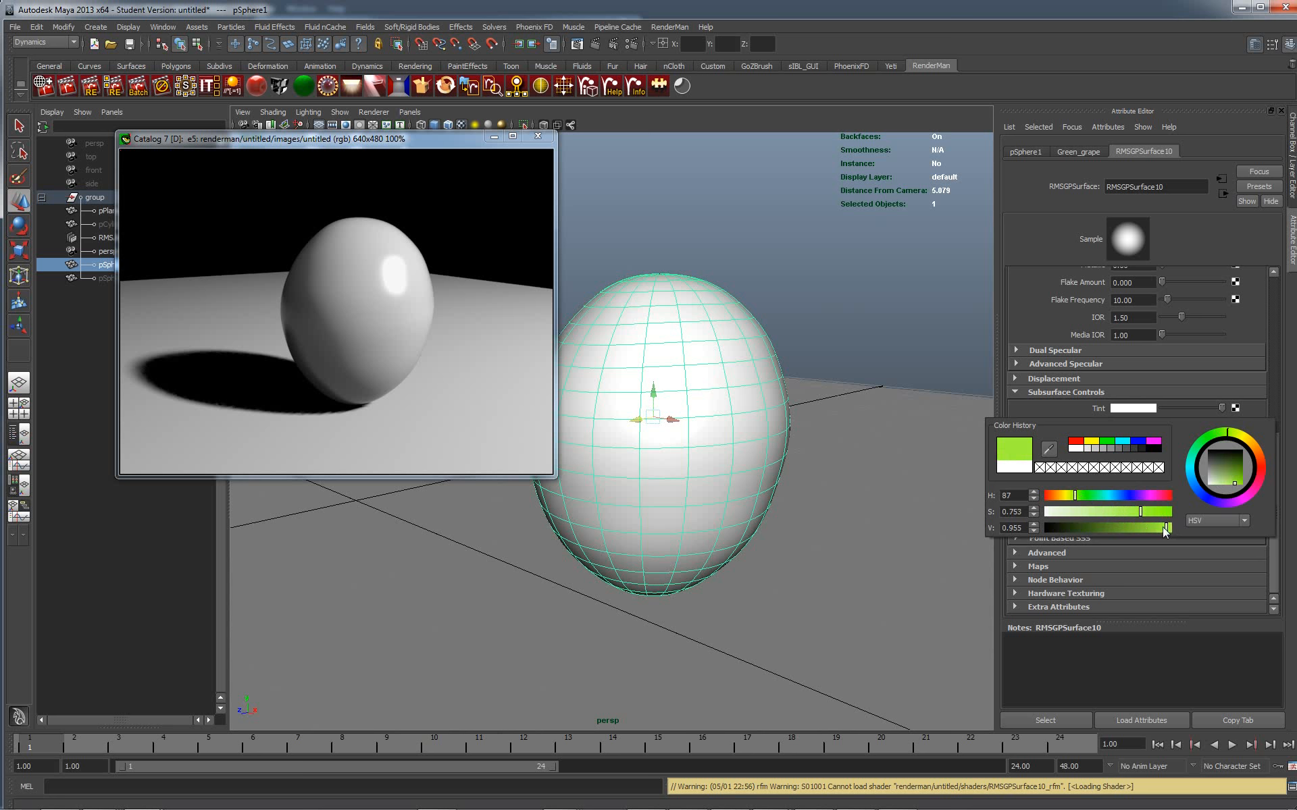
{"action": "left_click", "coordinate": [1072, 496]}
{"action": "left_click_drag", "start_coordinate": [1071, 497], "coordinate": [1075, 497]}
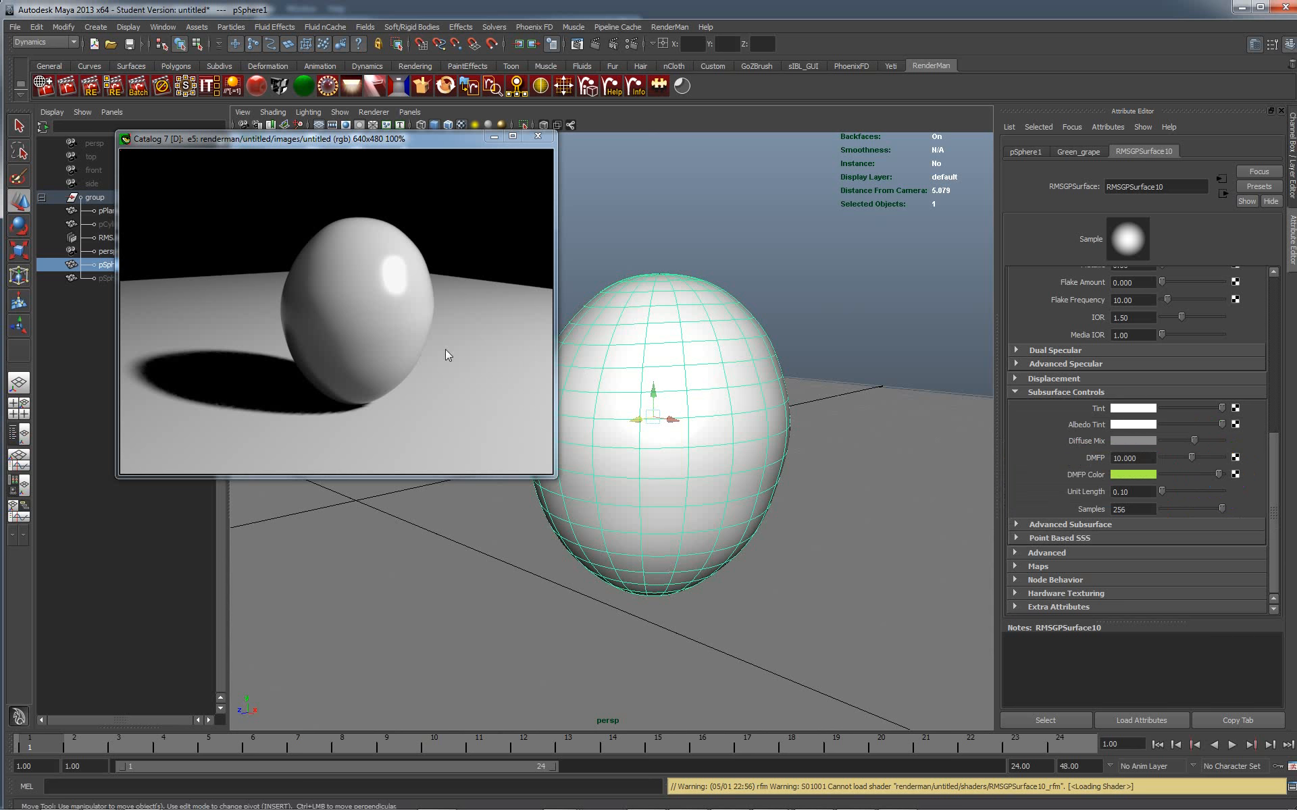
{"action": "right_click", "coordinate": [362, 306]}
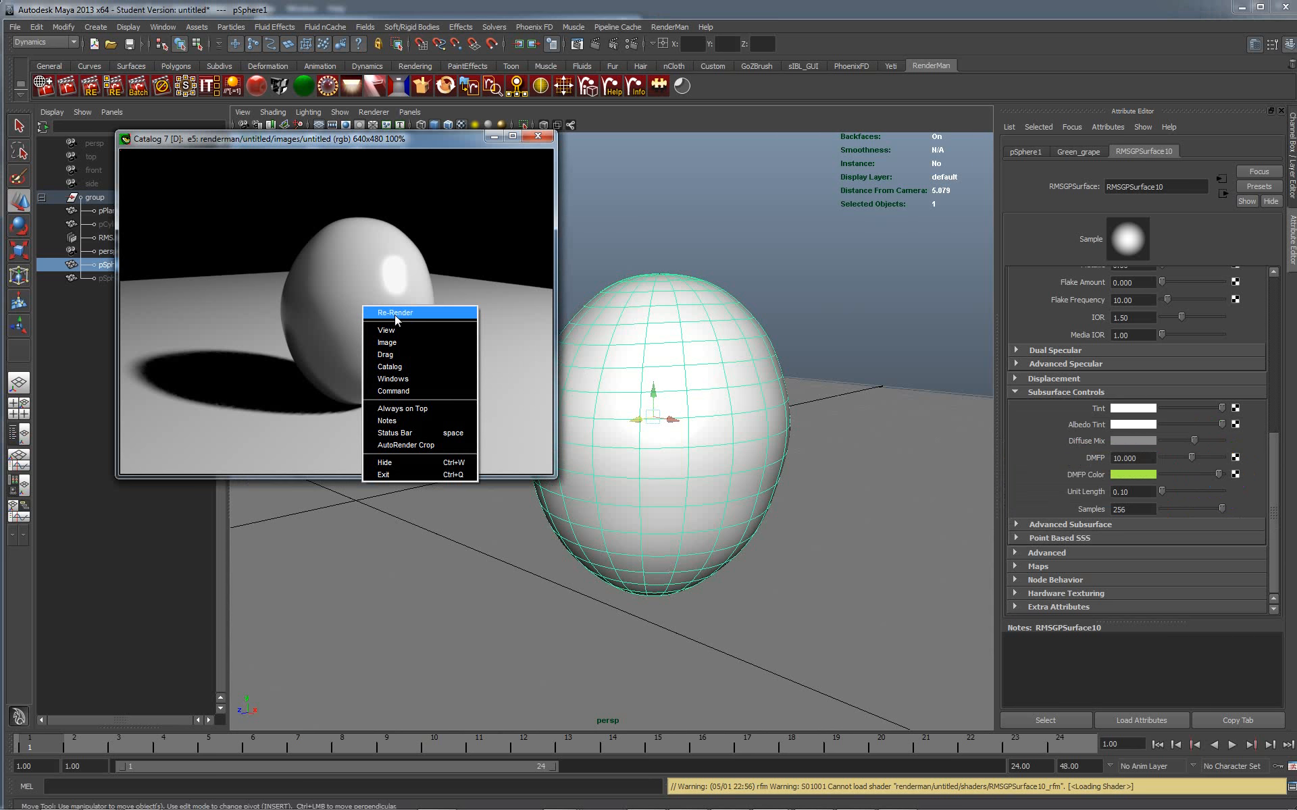
{"action": "left_click", "coordinate": [395, 315]}
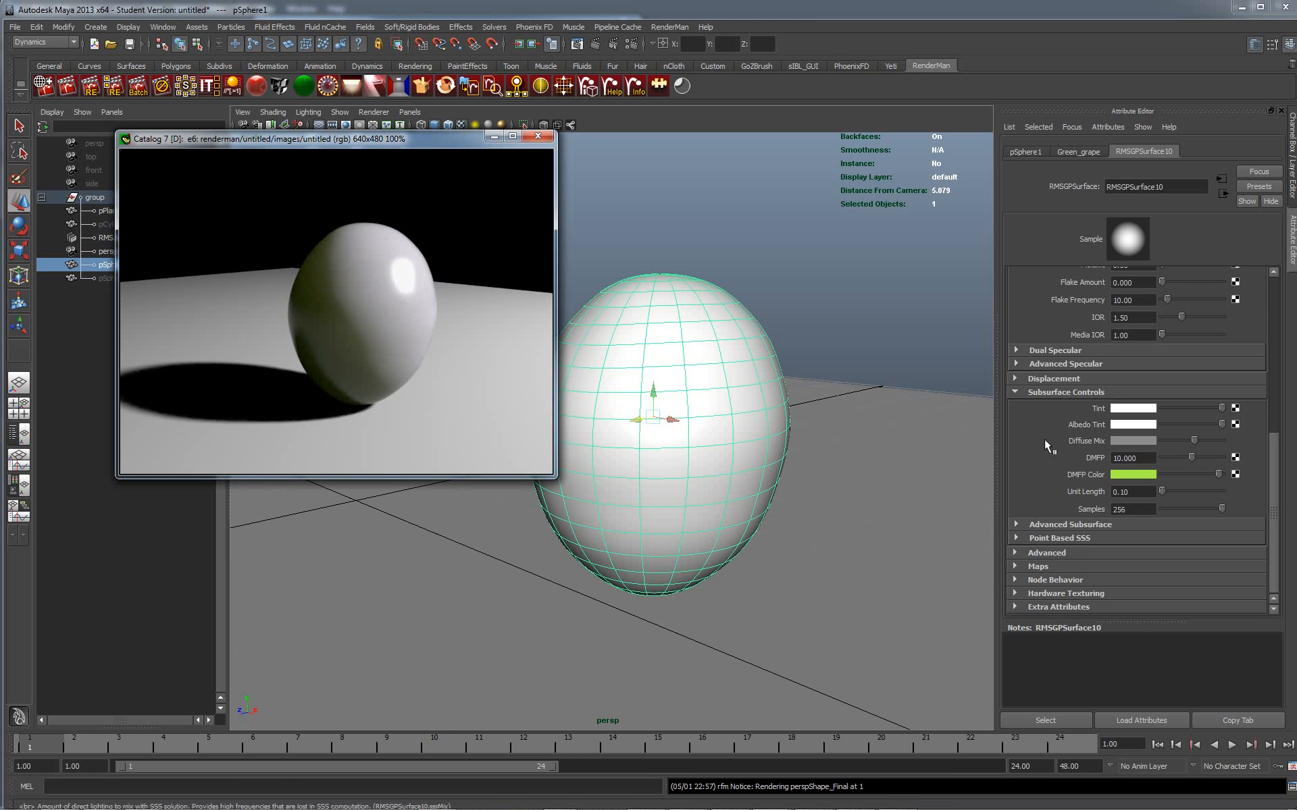
Step: Set the subsurface Tint to the yellow-green stored in the colour history and re-render the grape
{"action": "left_click", "coordinate": [1139, 407]}
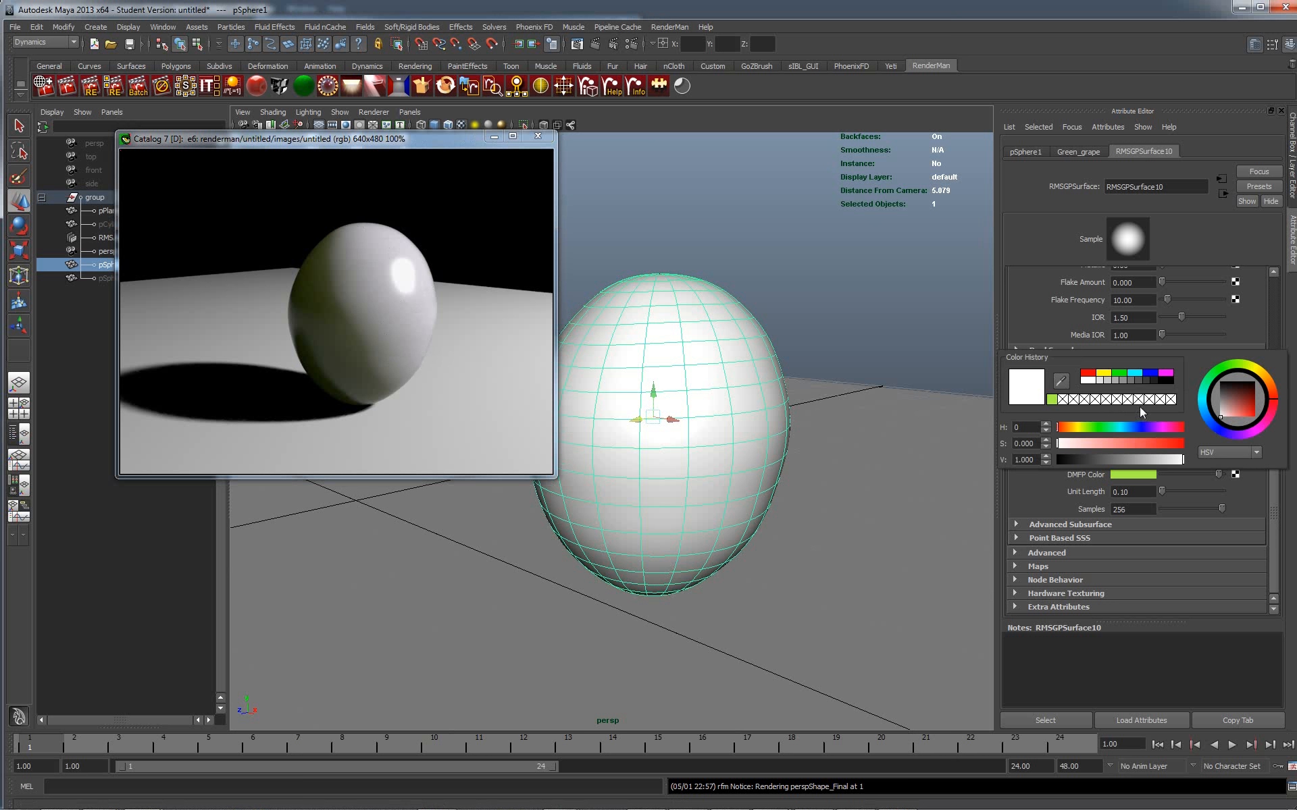
{"action": "left_click", "coordinate": [1052, 400]}
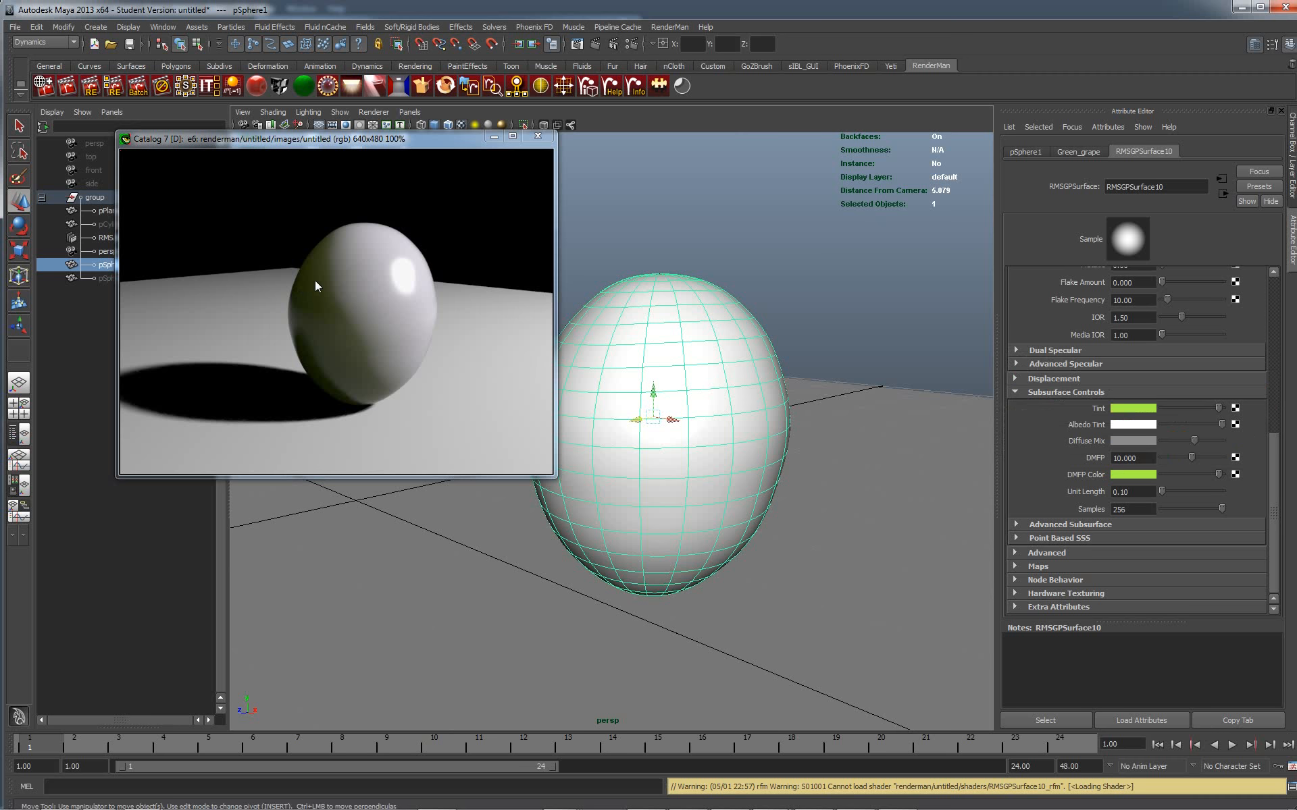
{"action": "right_click", "coordinate": [341, 283]}
{"action": "left_click", "coordinate": [362, 290]}
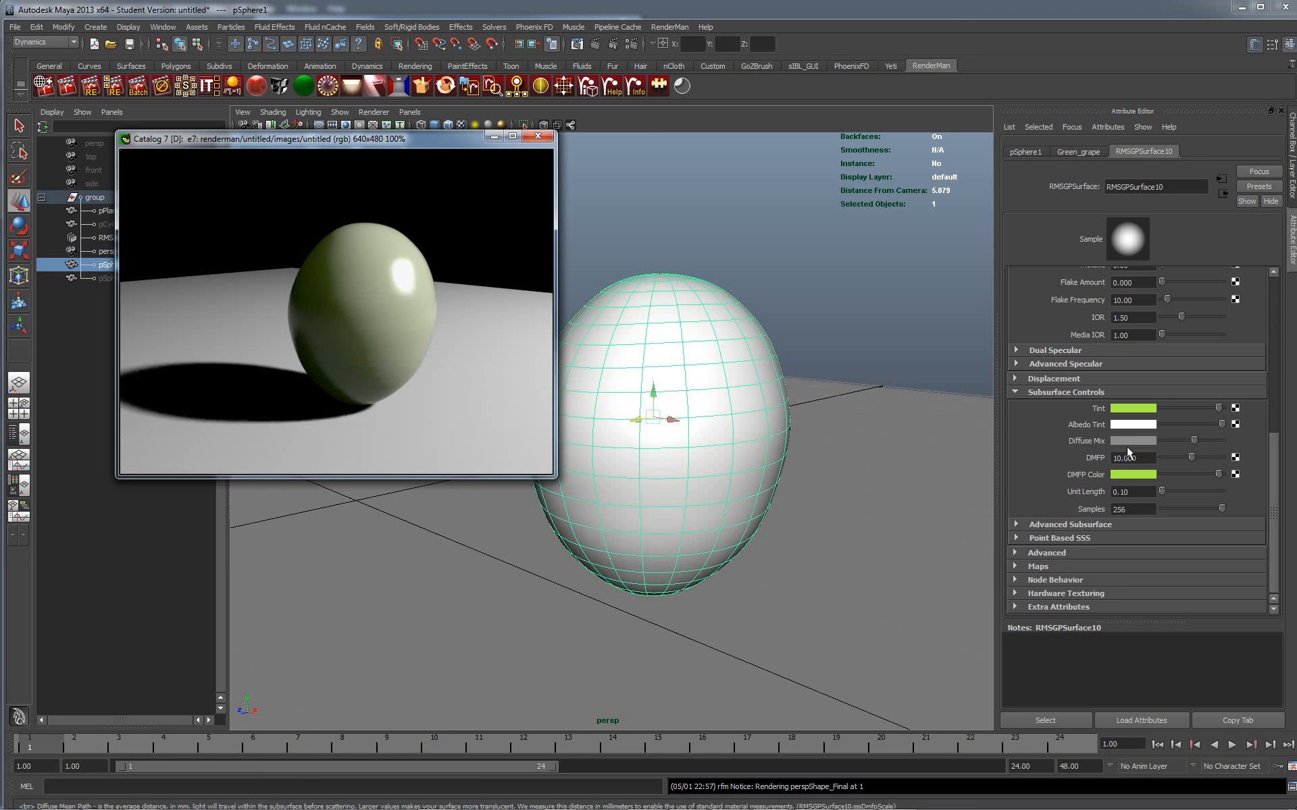
Step: Reduce the subsurface Tint's saturation to 0.534 and re-render the grape
{"action": "left_click", "coordinate": [1138, 410]}
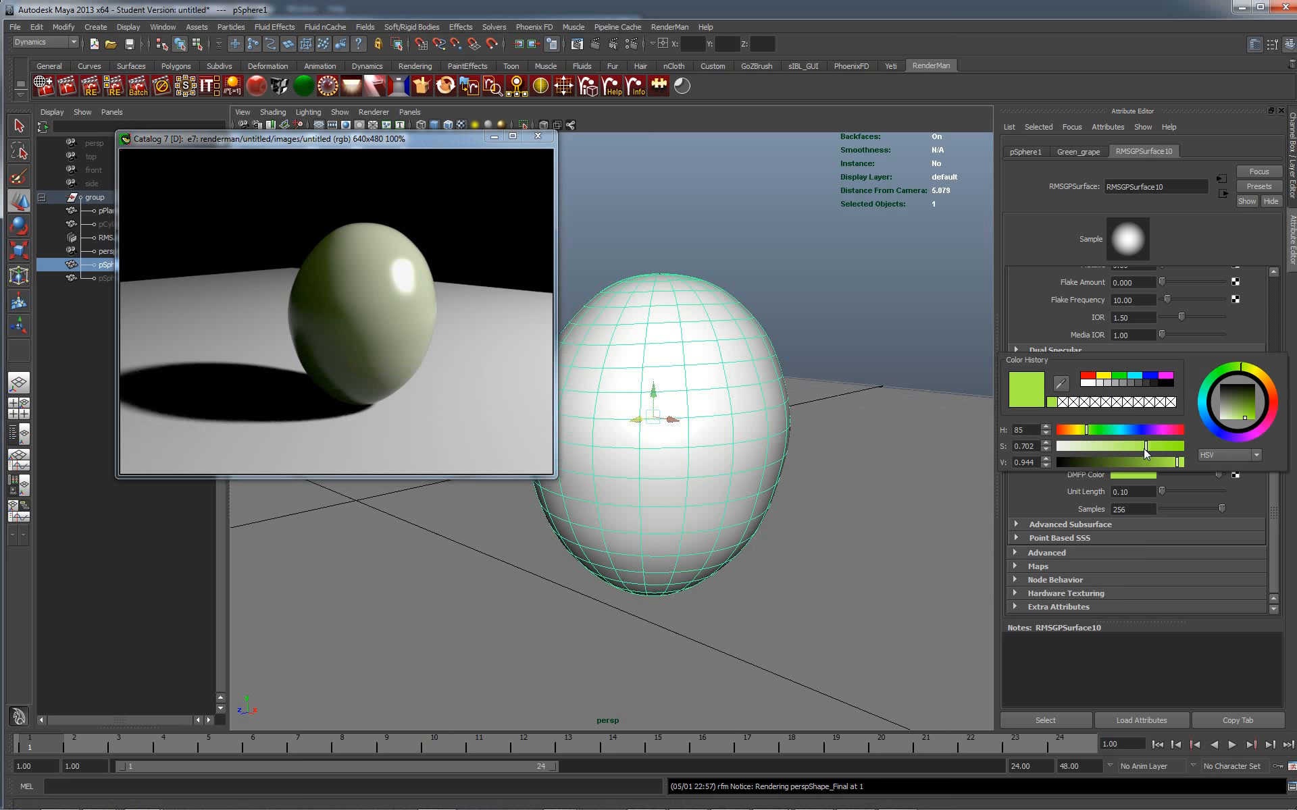
{"action": "left_click_drag", "start_coordinate": [1146, 449], "coordinate": [1124, 447]}
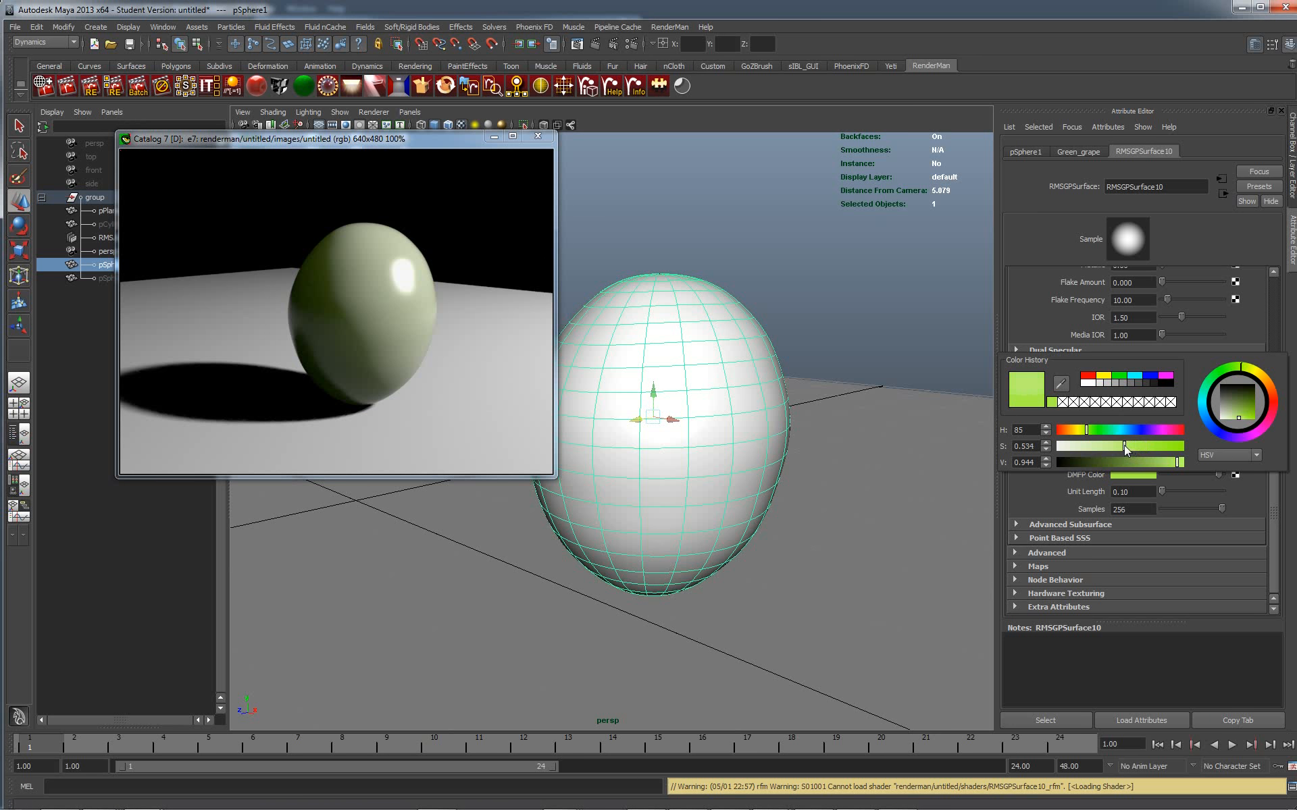
{"action": "right_click", "coordinate": [370, 306]}
{"action": "left_click", "coordinate": [392, 311]}
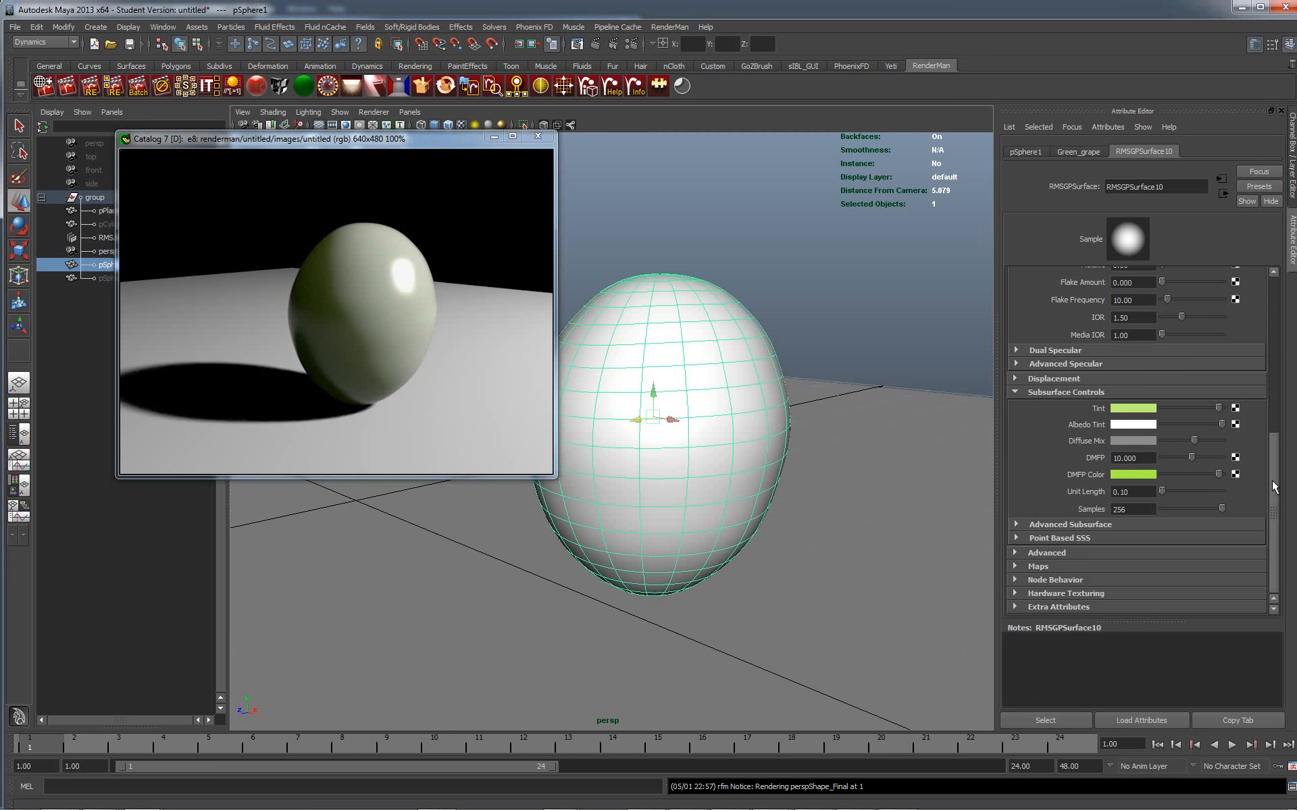
Step: Set the grape shader's Surface Color to the more saturated yellow-green from the colour history and re-render
{"action": "left_click_drag", "start_coordinate": [1275, 486], "coordinate": [1275, 321]}
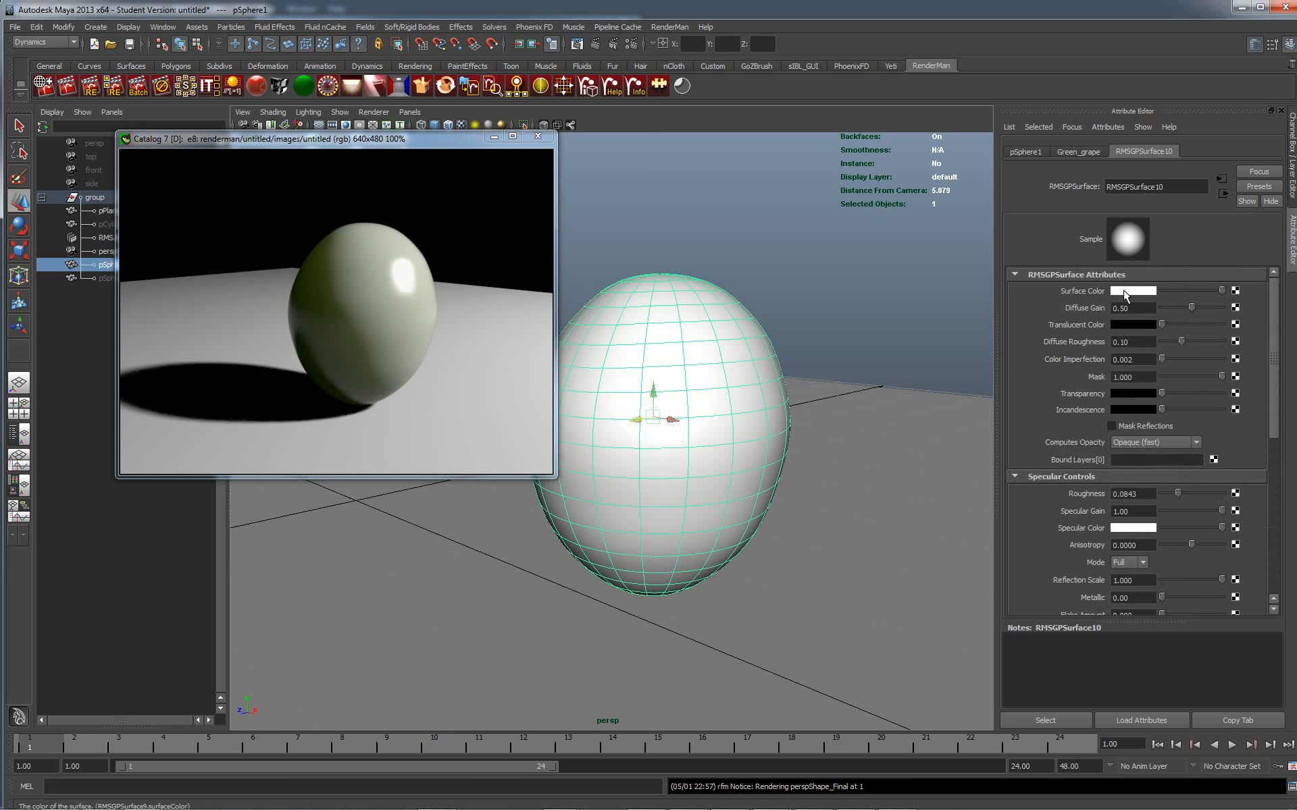
{"action": "left_click", "coordinate": [1124, 292]}
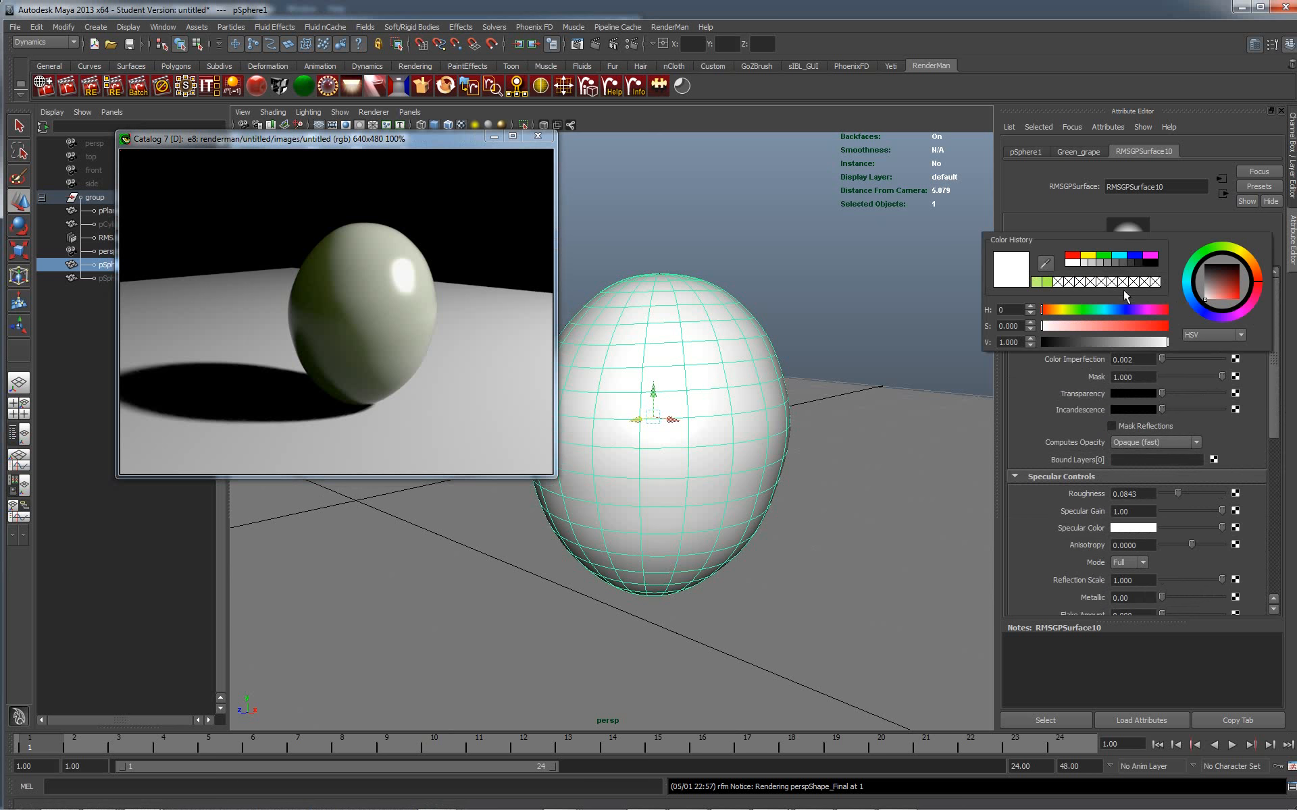
{"action": "left_click", "coordinate": [1047, 282]}
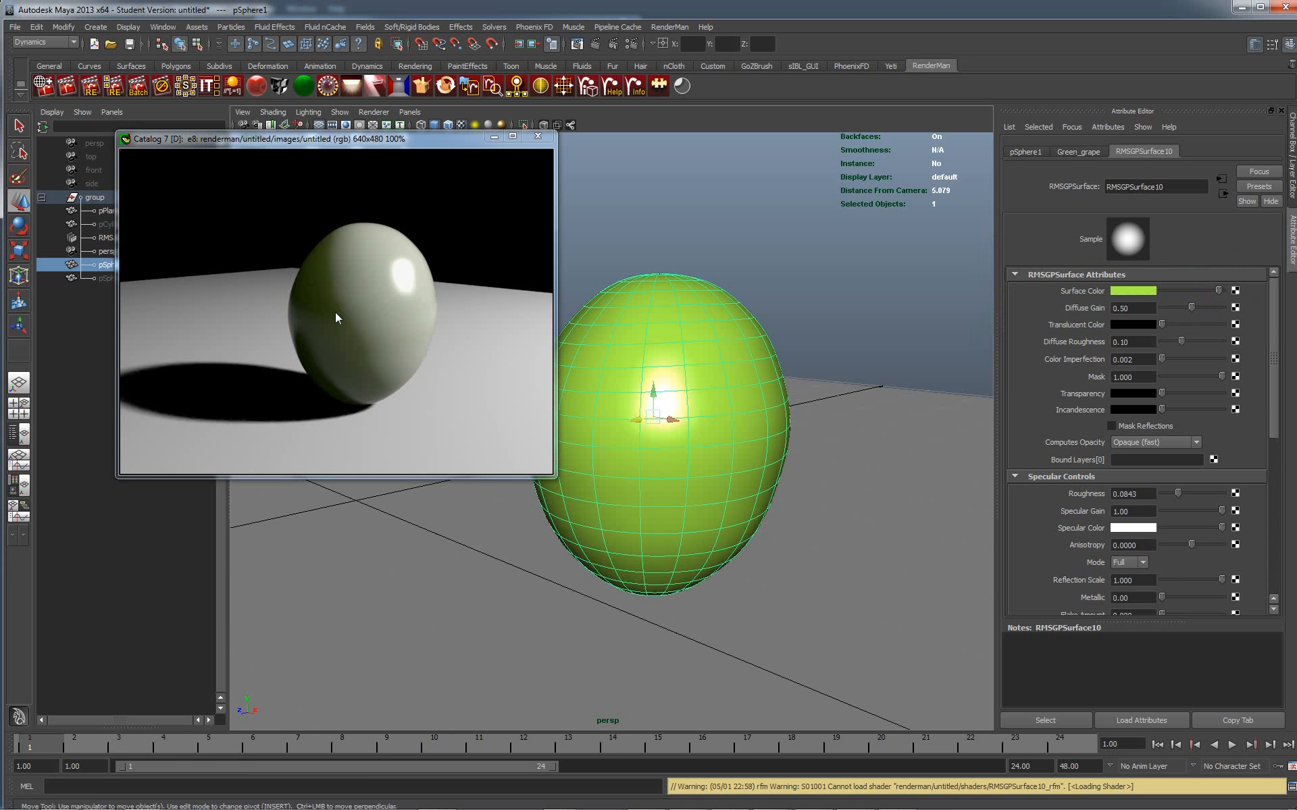
{"action": "right_click", "coordinate": [374, 298]}
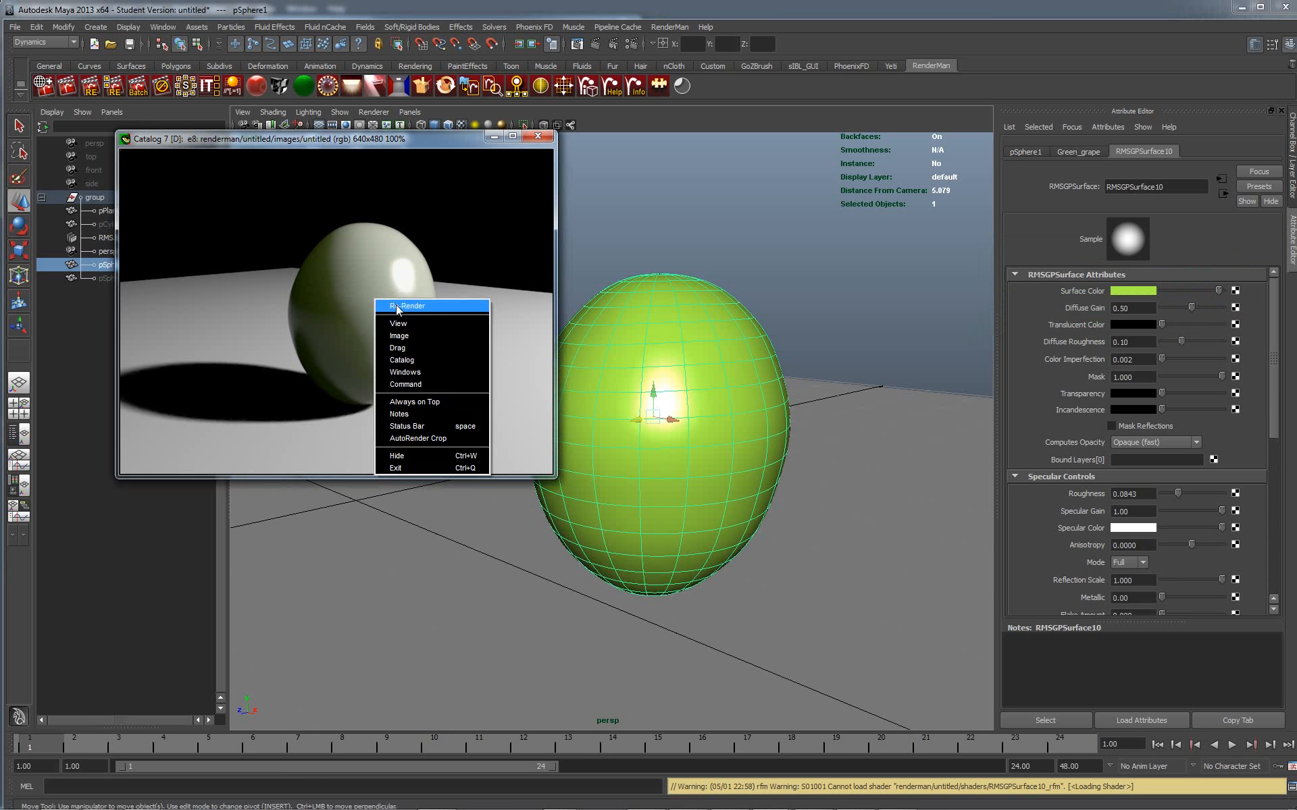
{"action": "left_click", "coordinate": [396, 304]}
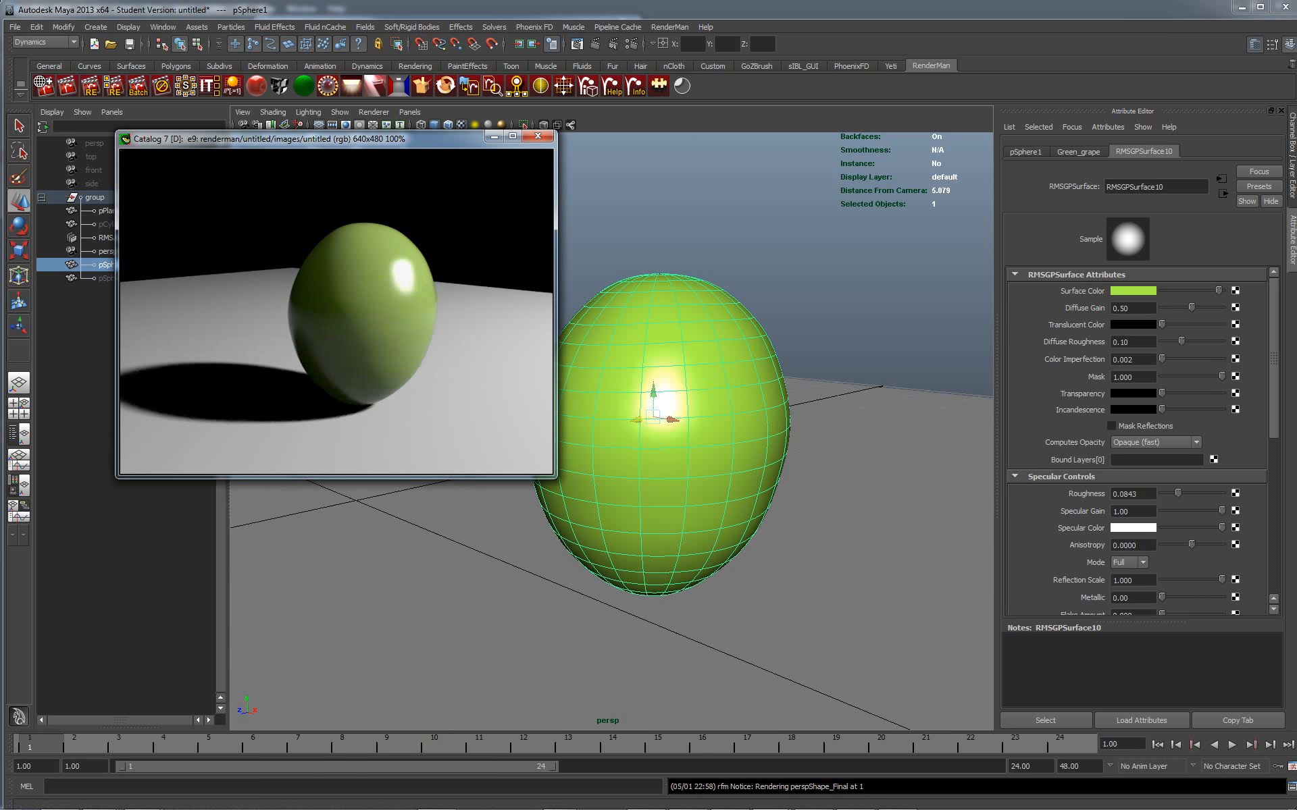
Step: Lower the DMFP in the Subsurface Controls to 0 and re-render the grape
{"action": "scroll", "coordinate": [1269, 404], "scroll_direction": "down", "scroll_amount": 4}
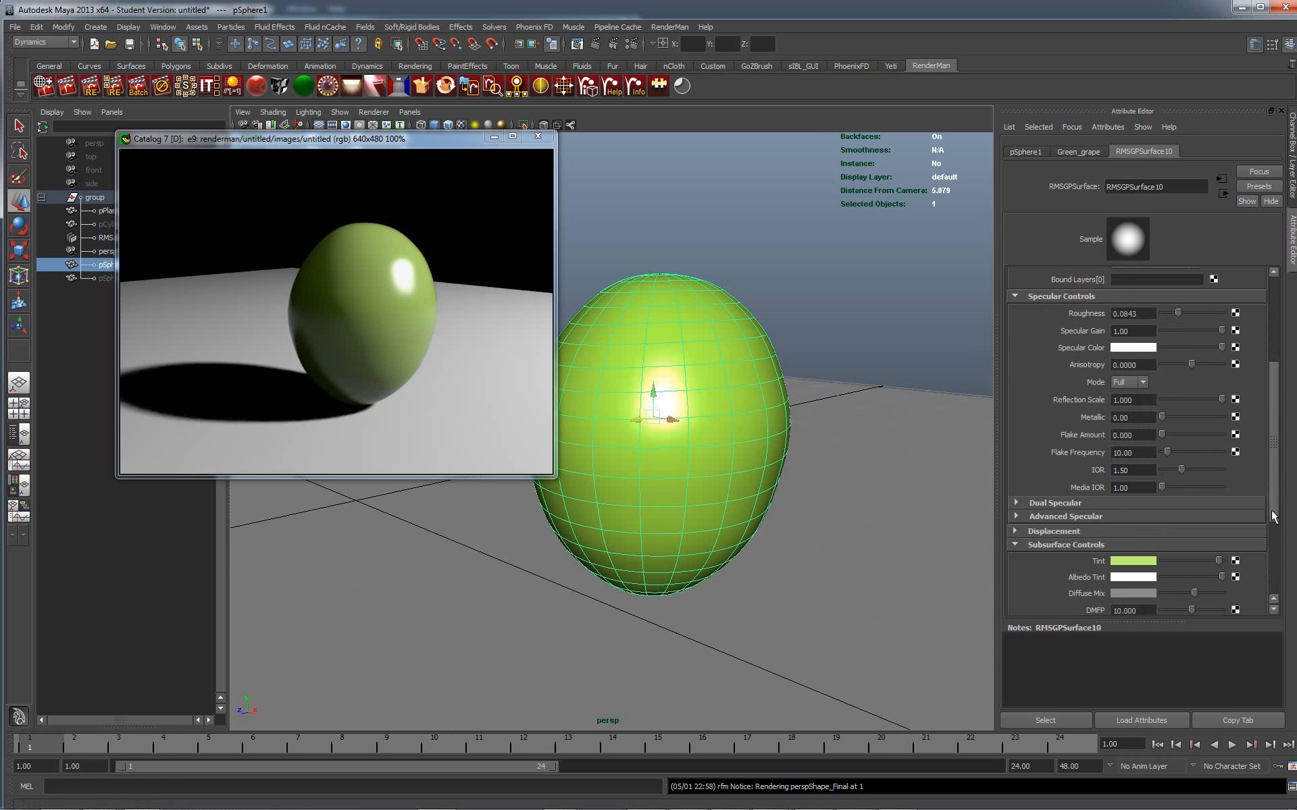
{"action": "scroll", "coordinate": [1273, 516], "scroll_direction": "down", "scroll_amount": 3}
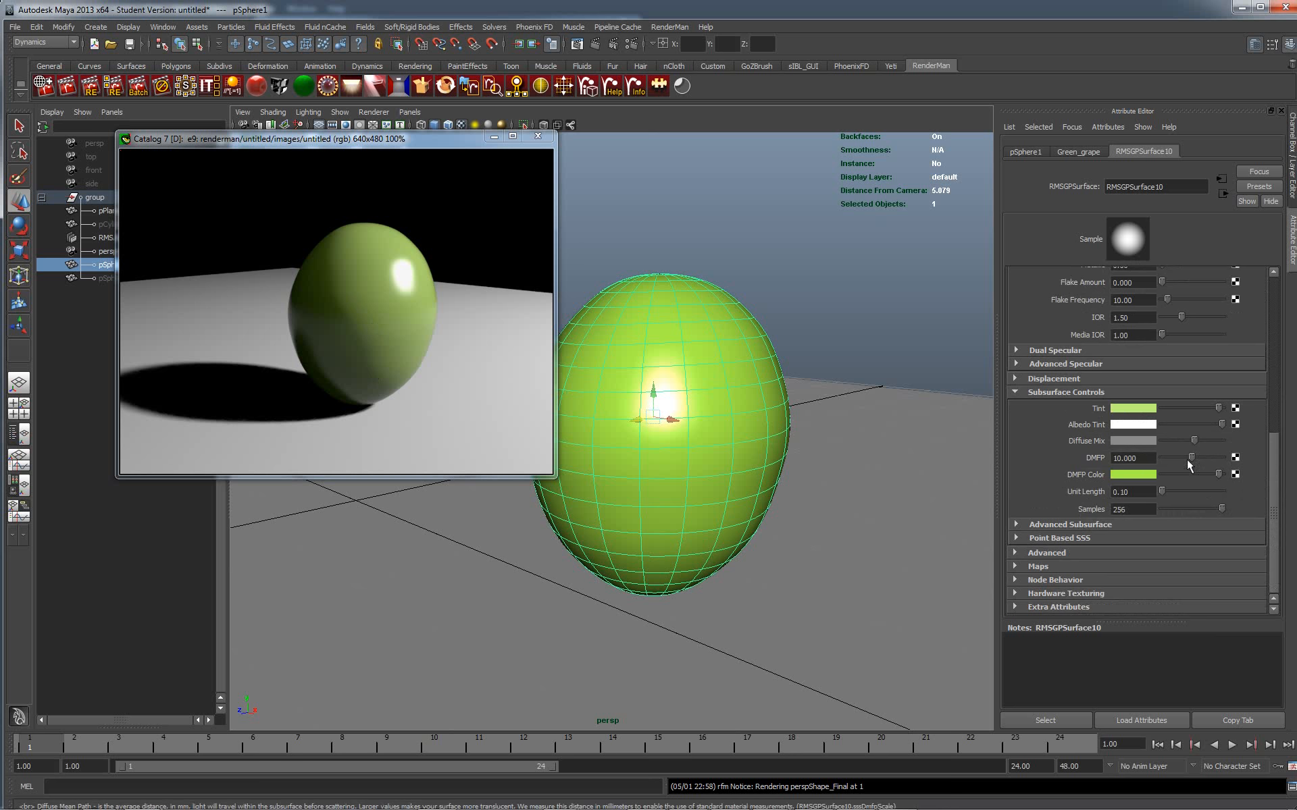
{"action": "left_click_drag", "start_coordinate": [1191, 457], "coordinate": [1161, 457]}
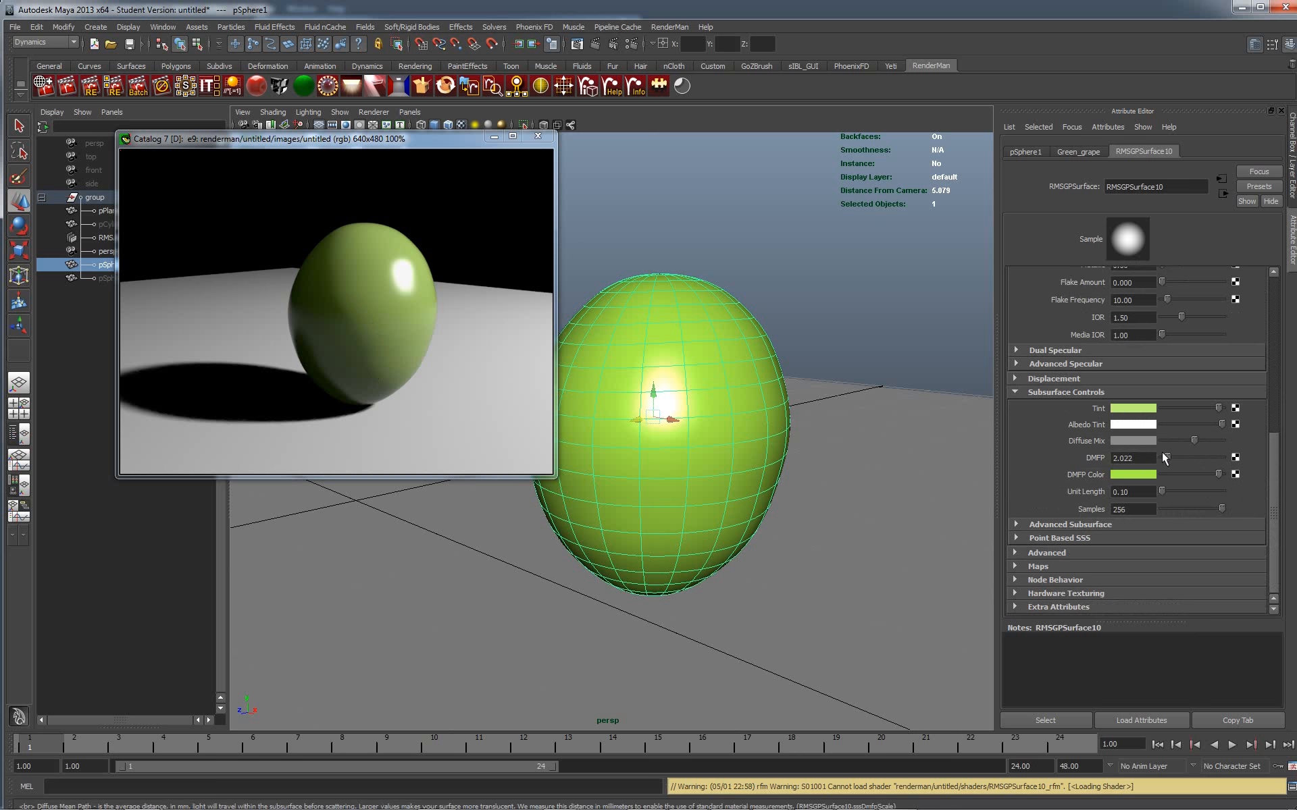
{"action": "right_click", "coordinate": [334, 281]}
{"action": "left_click", "coordinate": [352, 289]}
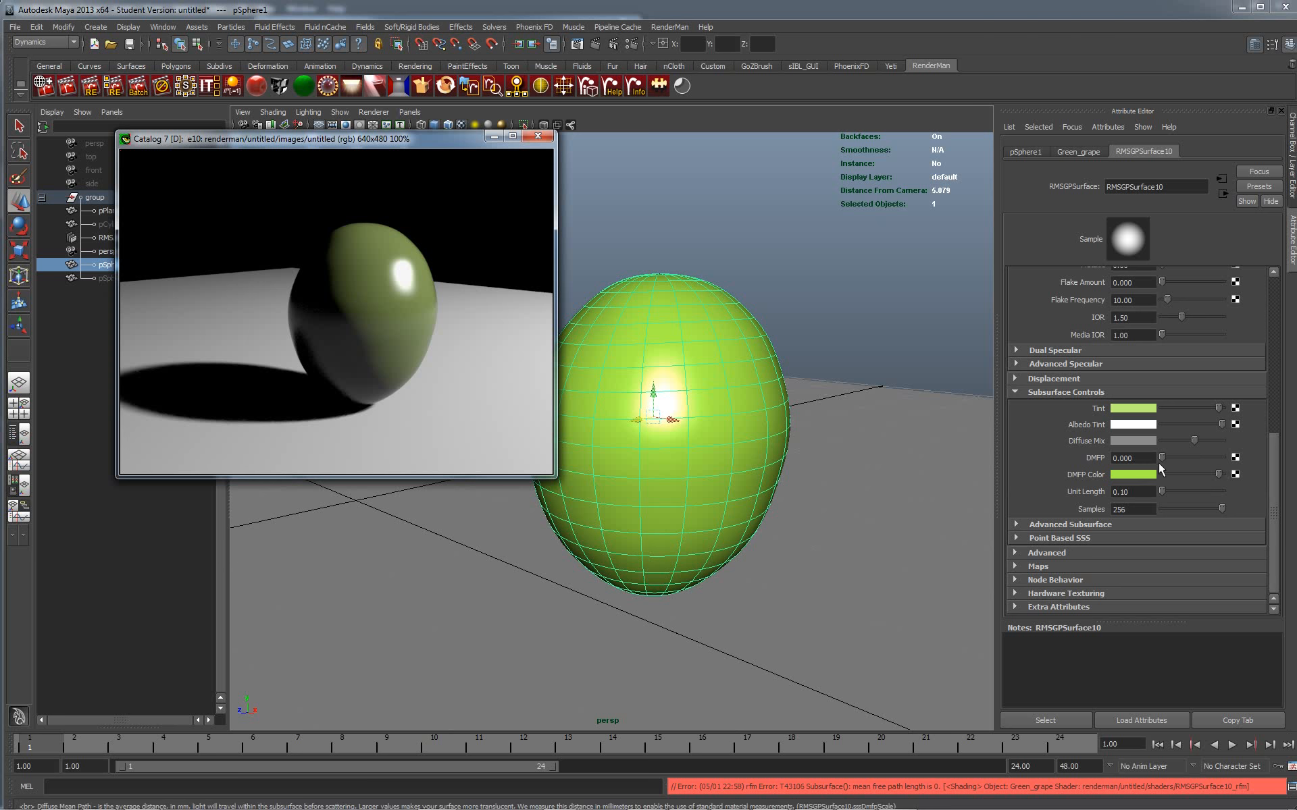
Step: Raise the subsurface DMFP to 20 and re-render the grape
{"action": "left_click_drag", "start_coordinate": [1162, 459], "coordinate": [1209, 460]}
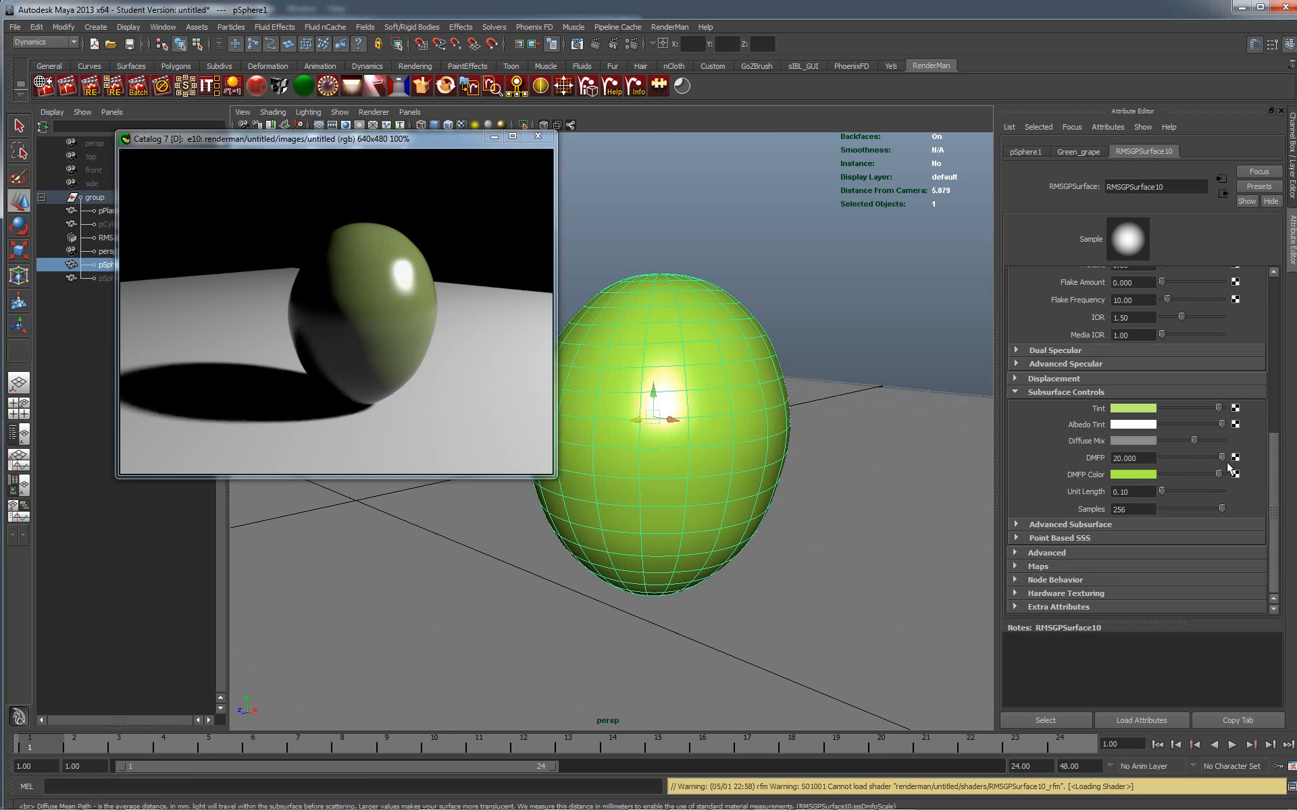
{"action": "right_click", "coordinate": [340, 315]}
{"action": "left_click", "coordinate": [366, 319]}
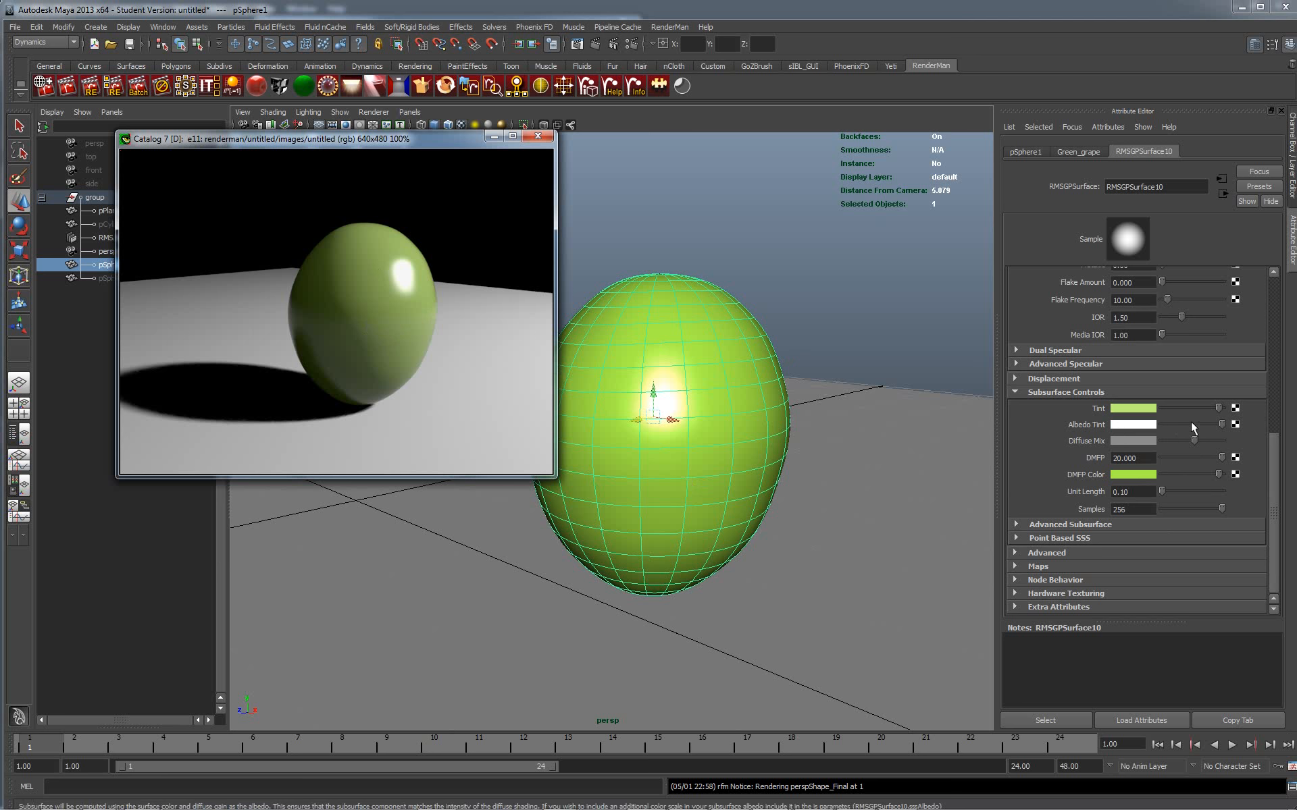
Step: Map a Solid Fractal texture onto the Albedo Tint in the grape shader's Subsurface Controls and re-render
{"action": "left_click", "coordinate": [1234, 425]}
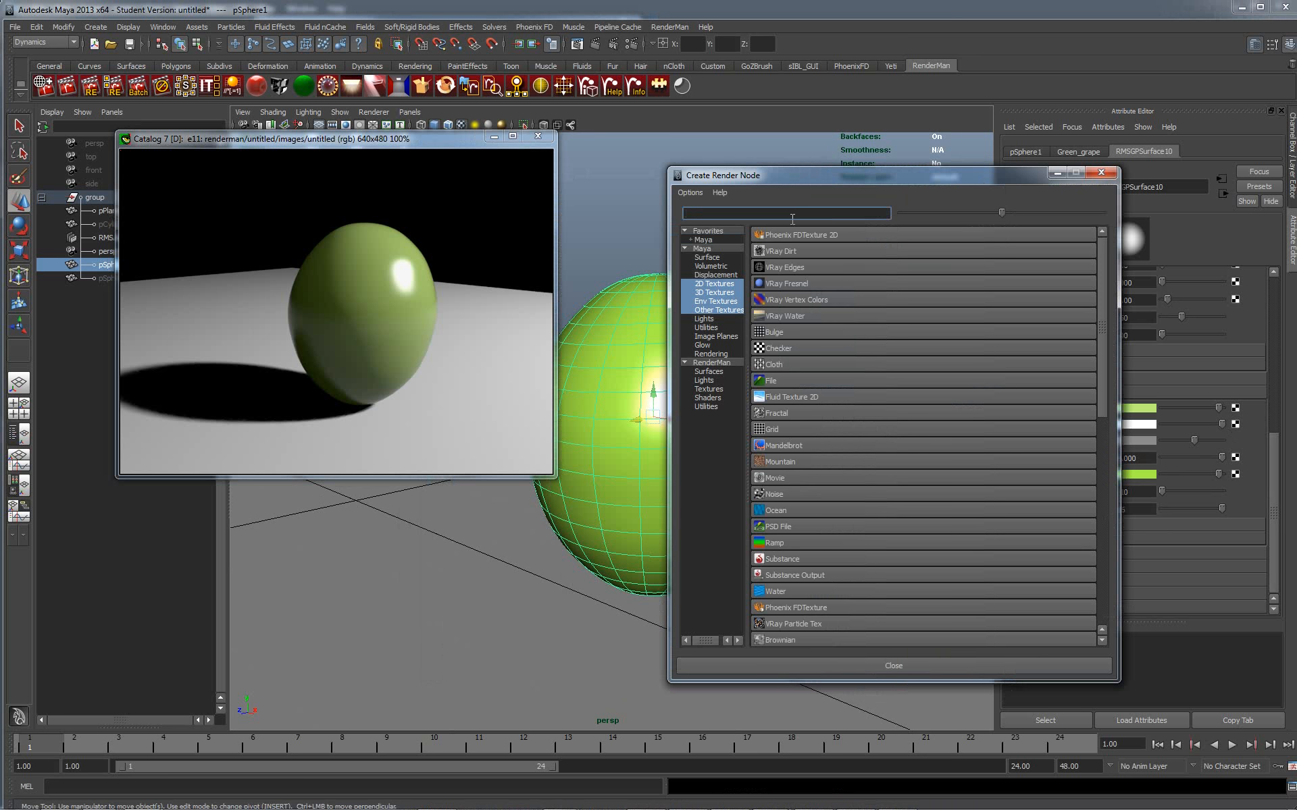
{"action": "type", "text": "solid"}
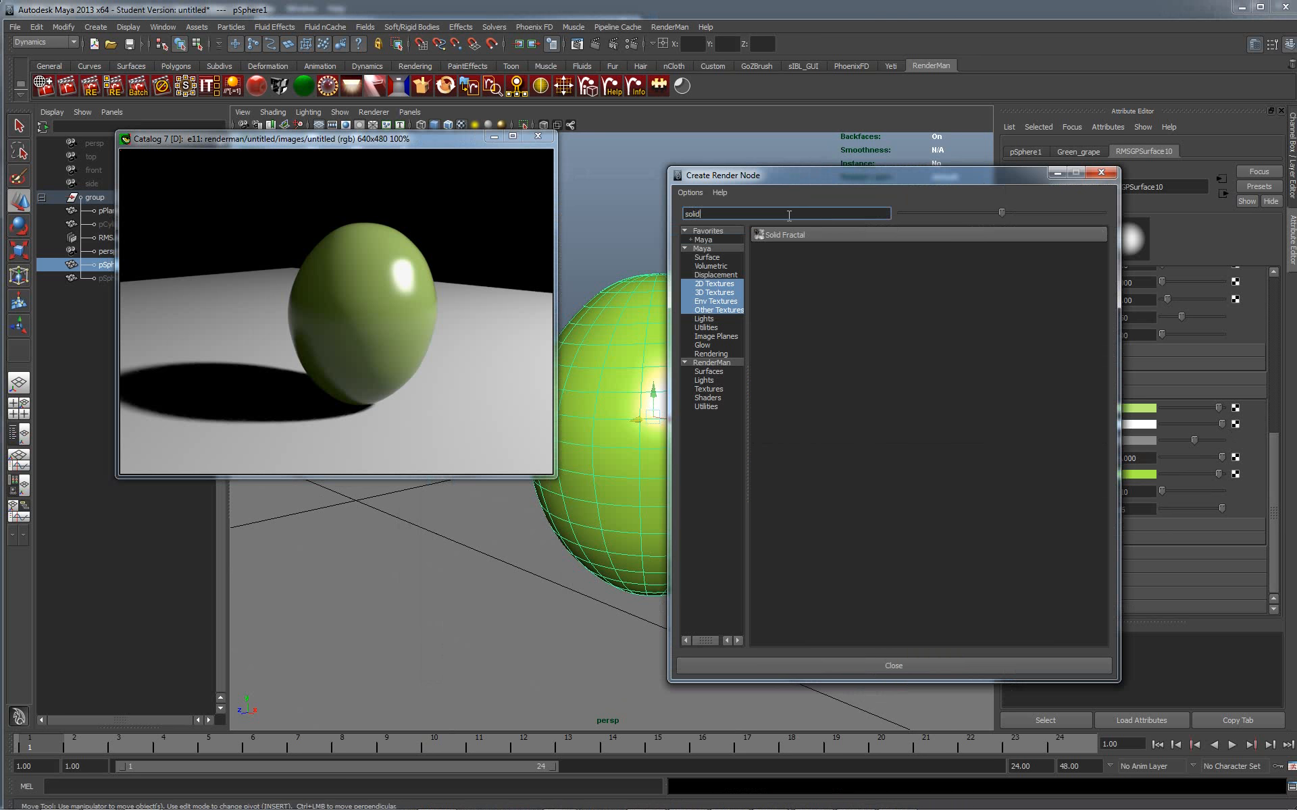
{"action": "left_click", "coordinate": [788, 236]}
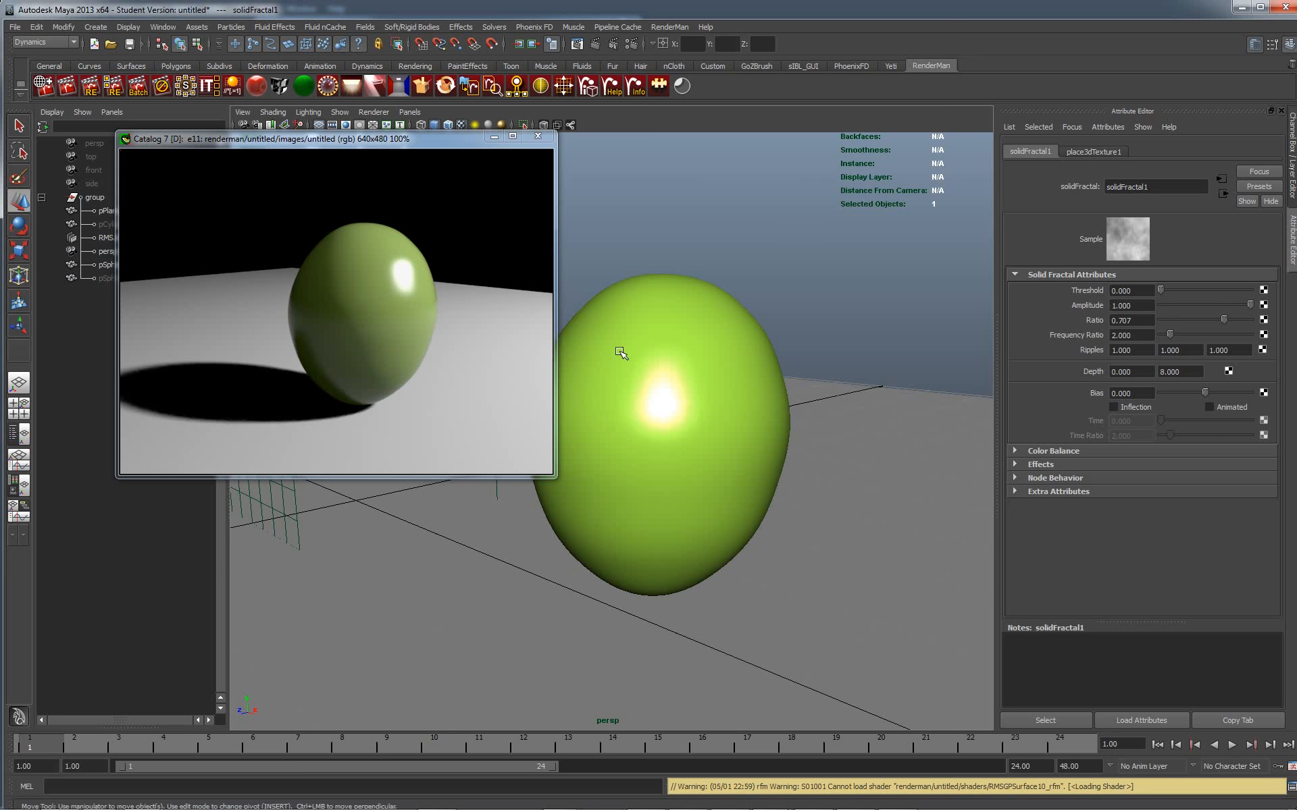
{"action": "right_click", "coordinate": [358, 274]}
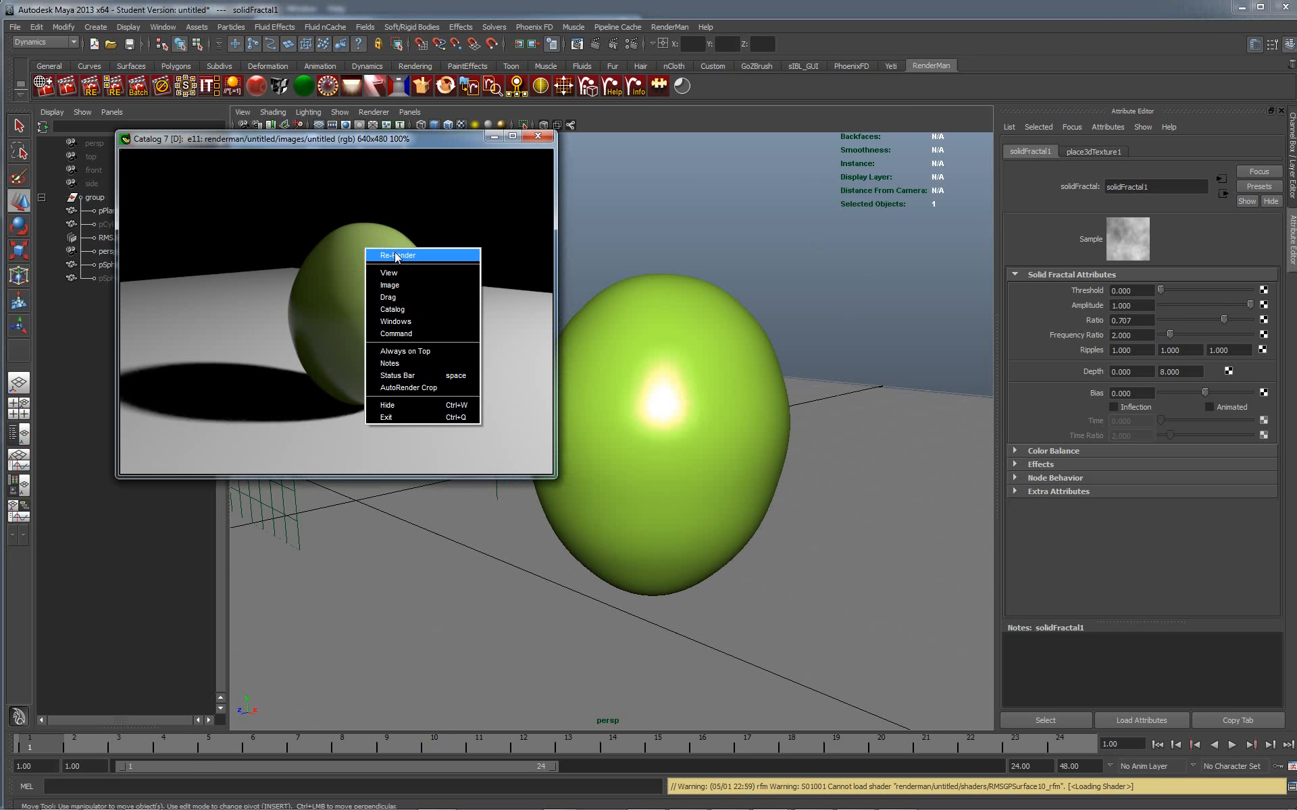
{"action": "left_click", "coordinate": [378, 255]}
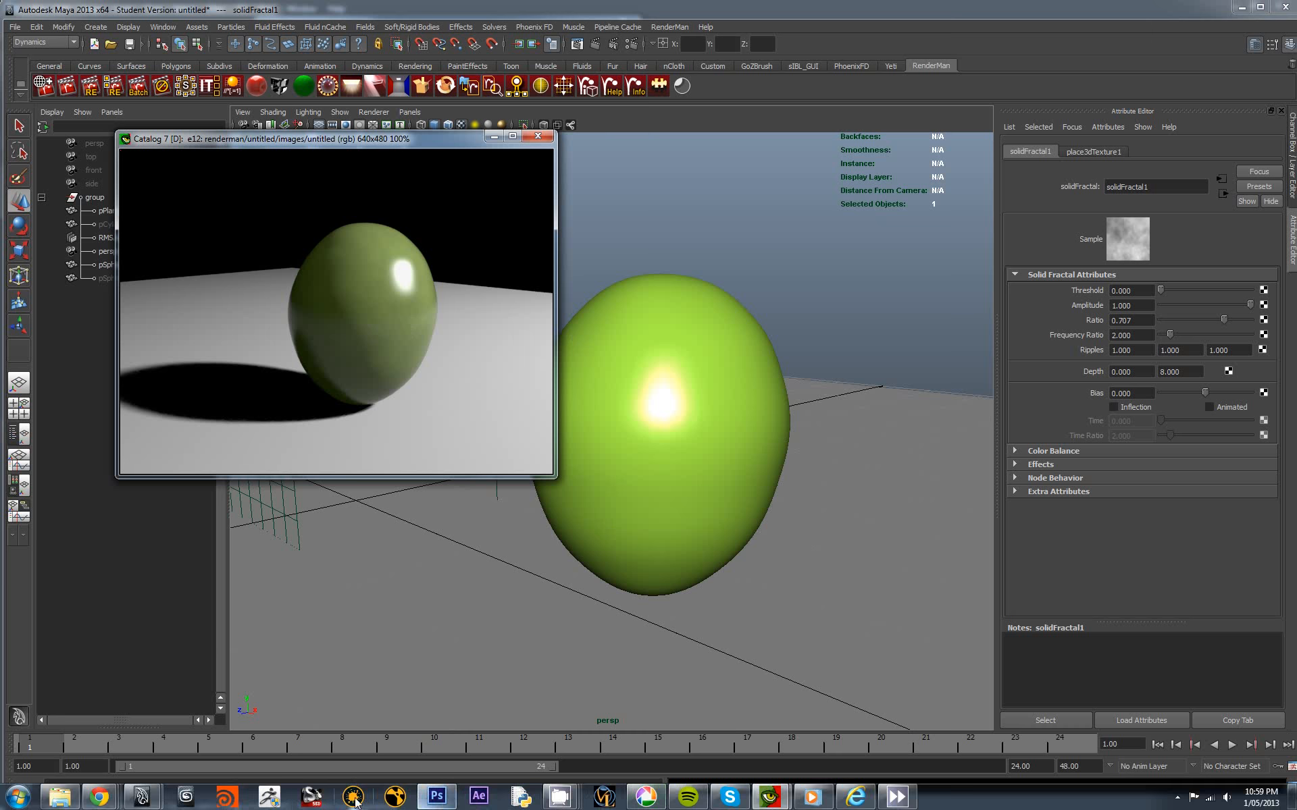
Step: Compare the two most recent renders, e11 and e12, in the render catalog
{"action": "mouse_move", "coordinate": [789, 804]}
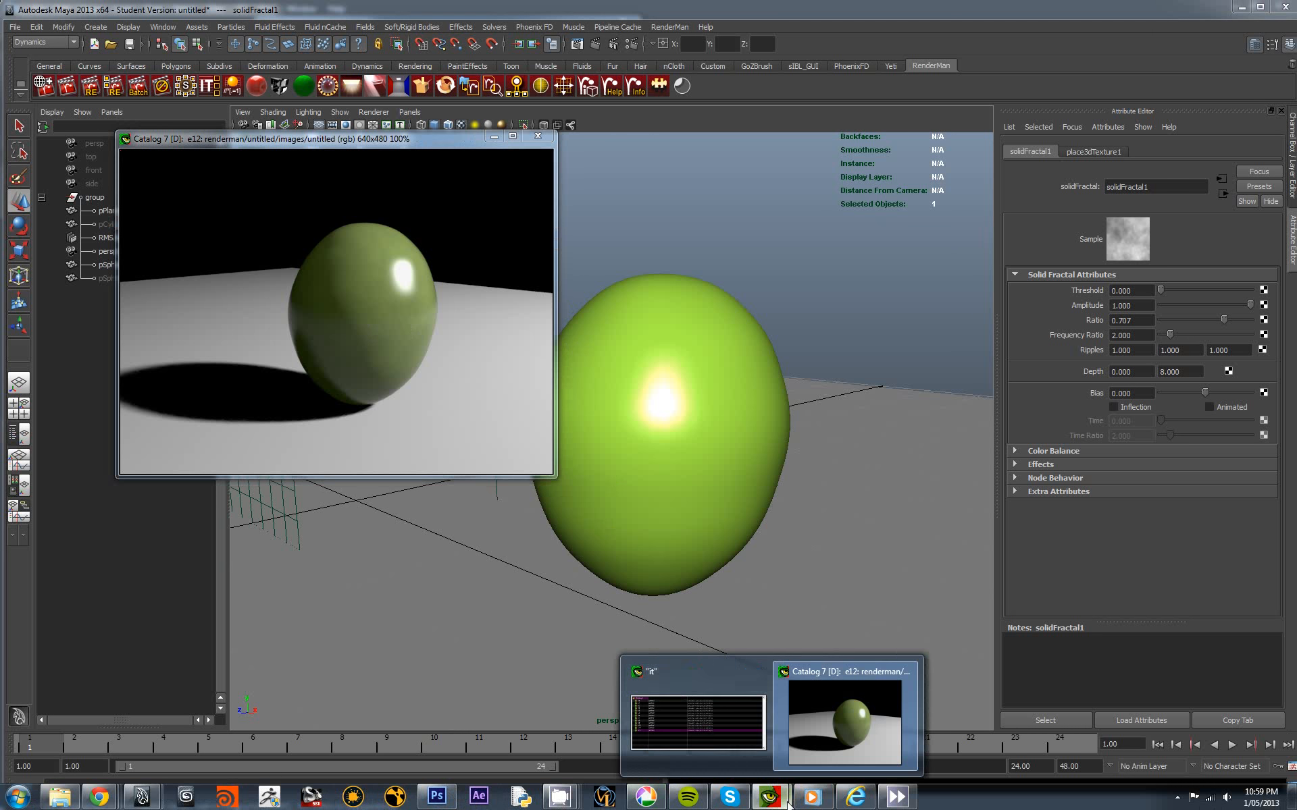
{"action": "left_click", "coordinate": [734, 753]}
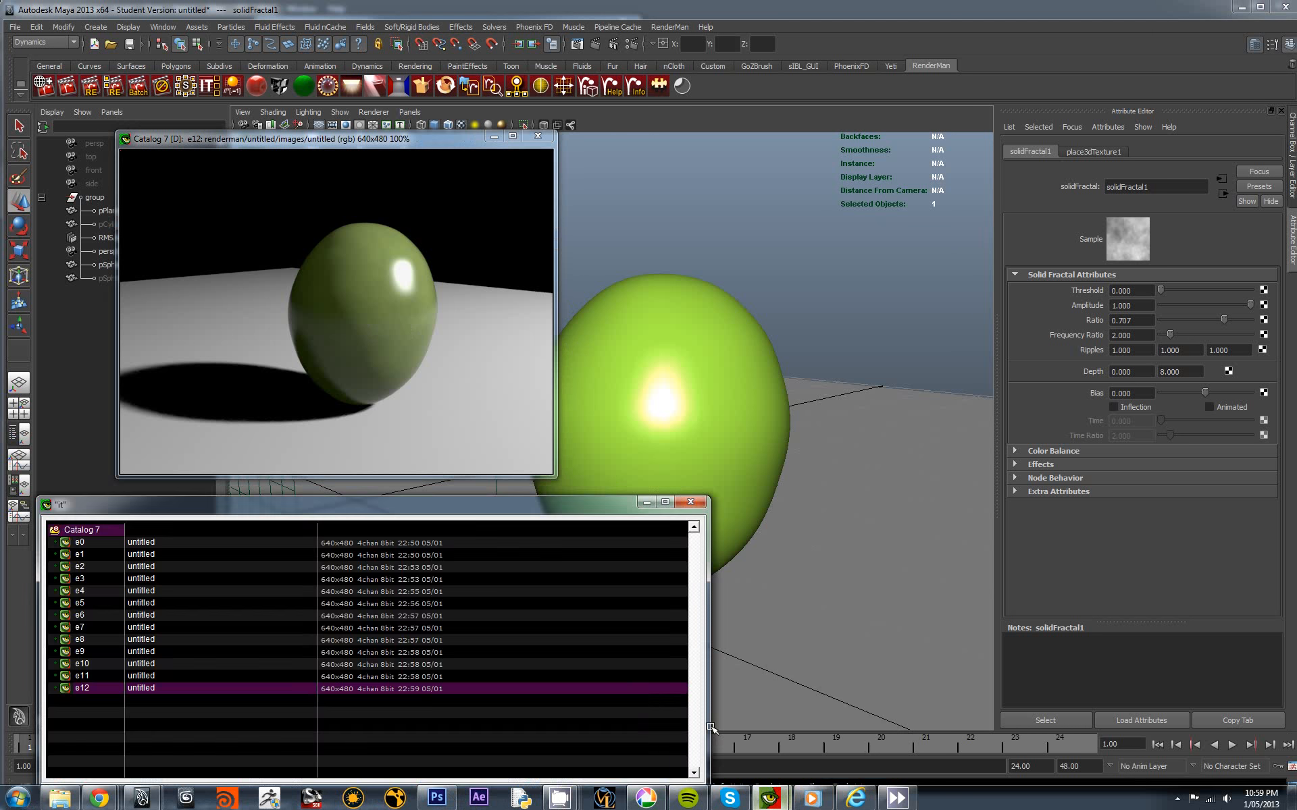
{"action": "left_click", "coordinate": [362, 677]}
{"action": "left_click", "coordinate": [362, 689]}
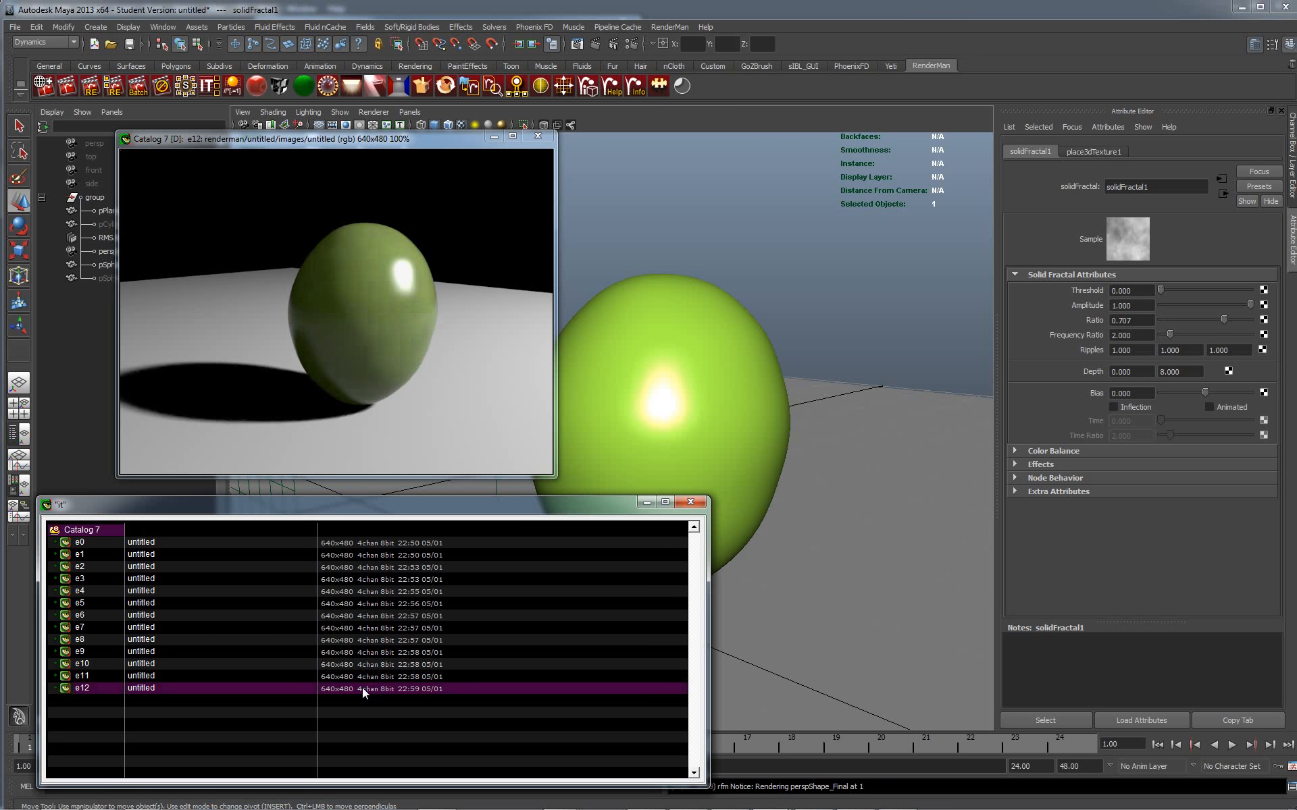
{"action": "left_click", "coordinate": [366, 676]}
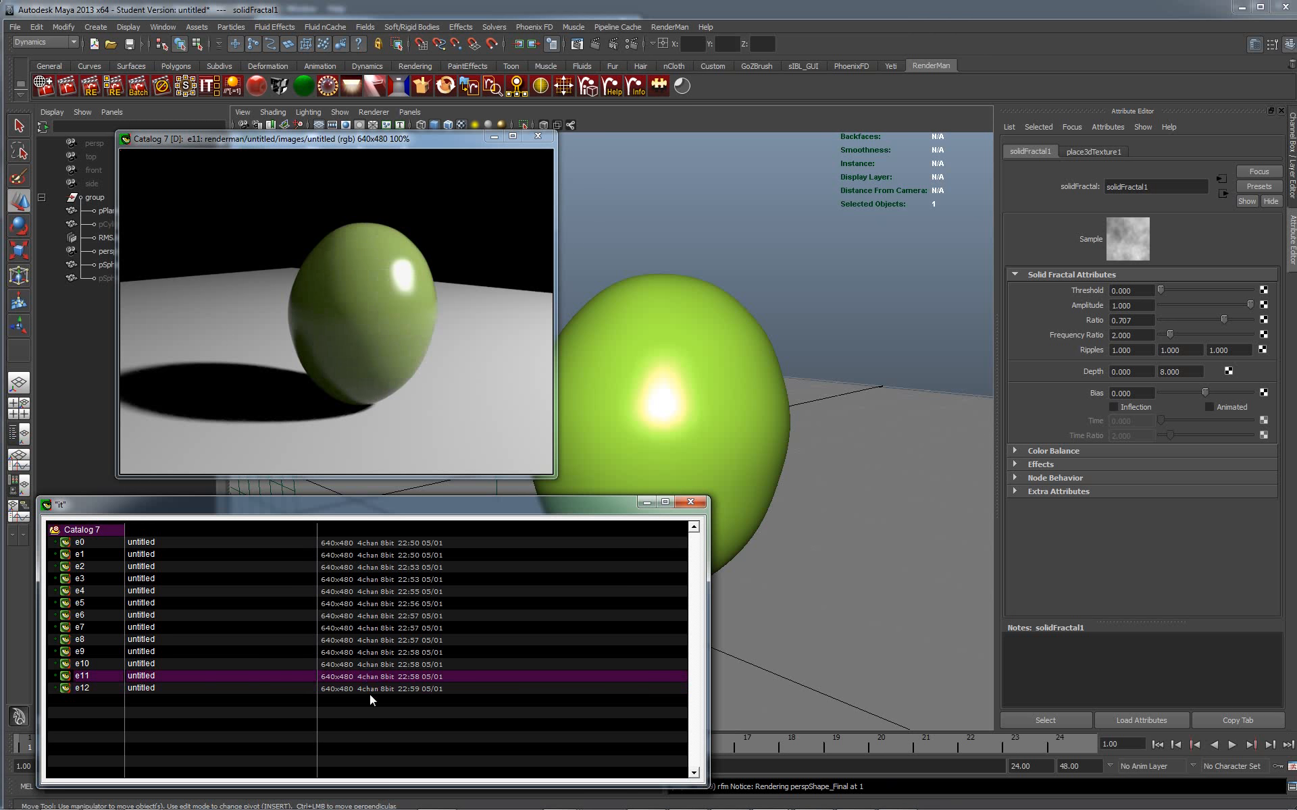
{"action": "left_click", "coordinate": [372, 689]}
{"action": "left_click", "coordinate": [370, 679]}
{"action": "left_click", "coordinate": [367, 687]}
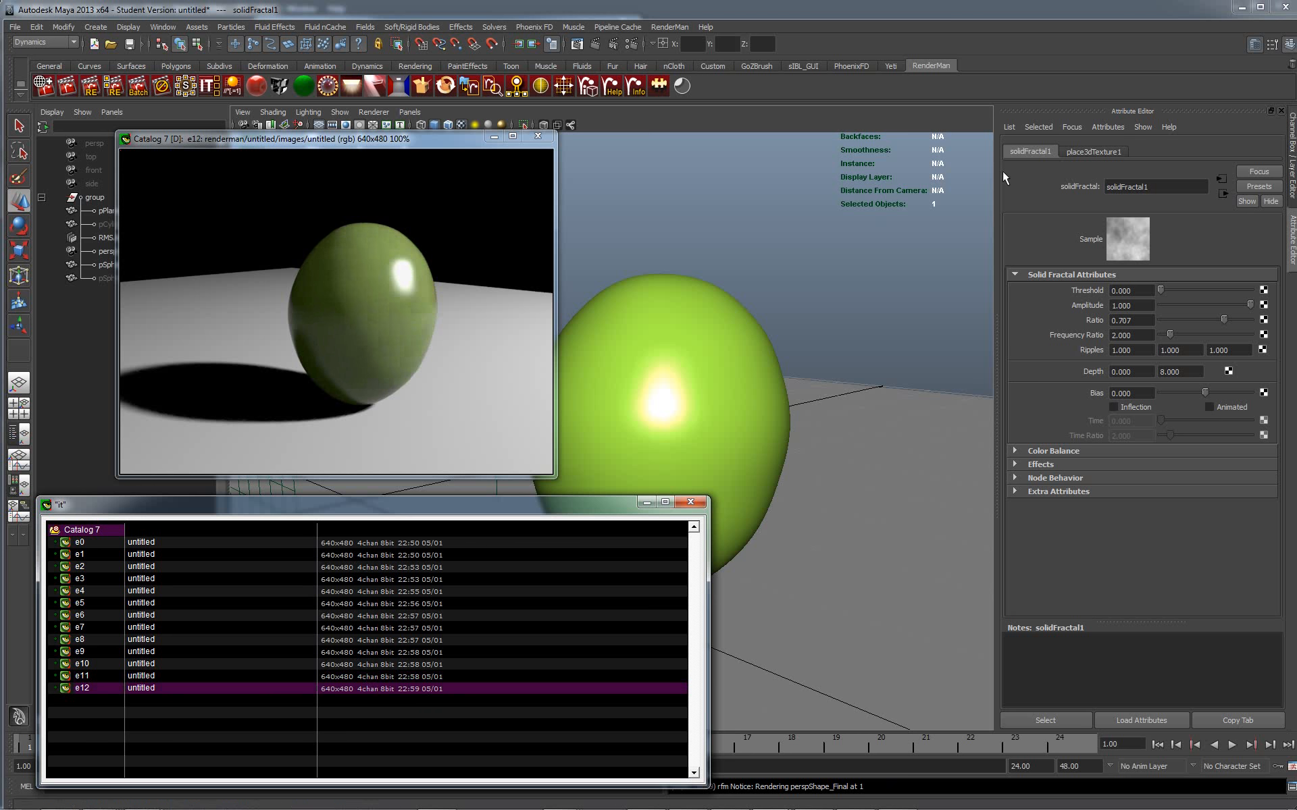
Step: Raise the Ratio of the Solid Fractal connected to the Albedo Tint to 0.827 and re-render the grape
{"action": "left_click", "coordinate": [1222, 193]}
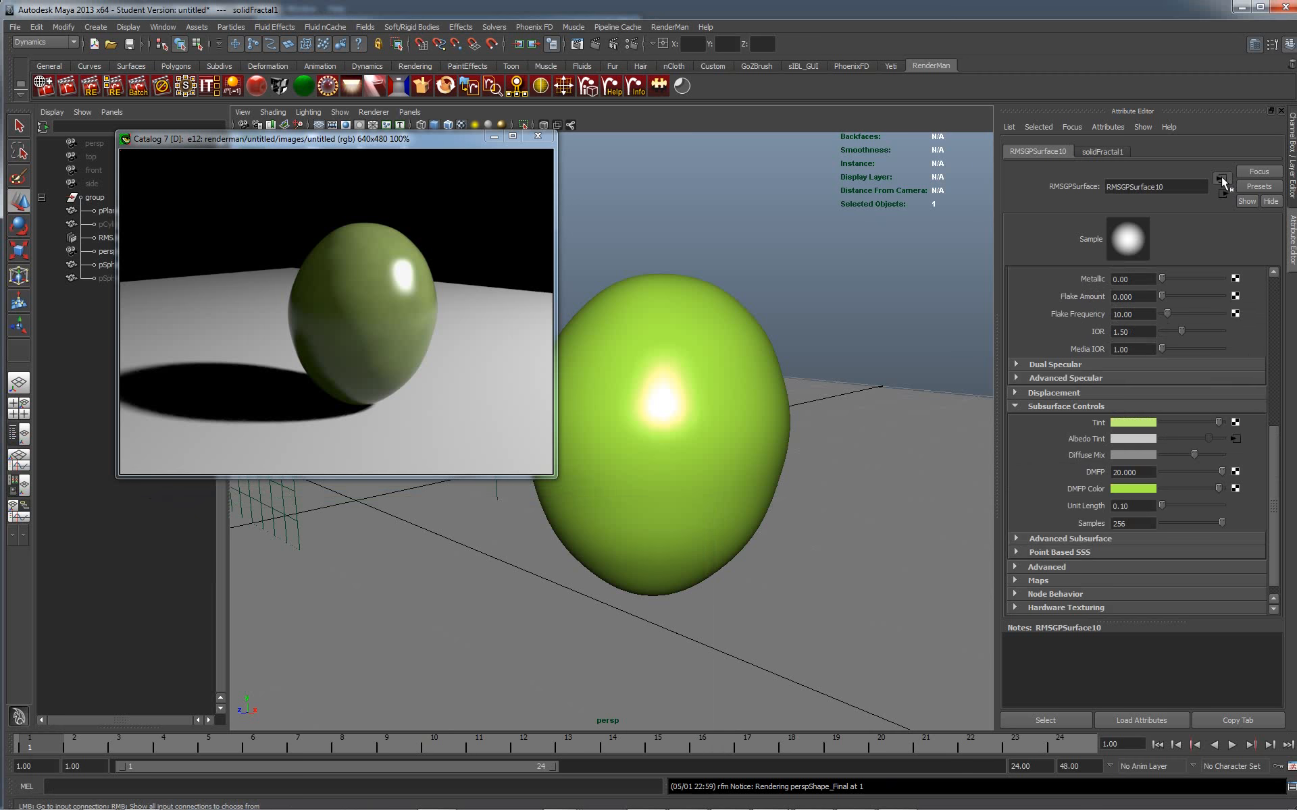
{"action": "left_click", "coordinate": [1222, 190]}
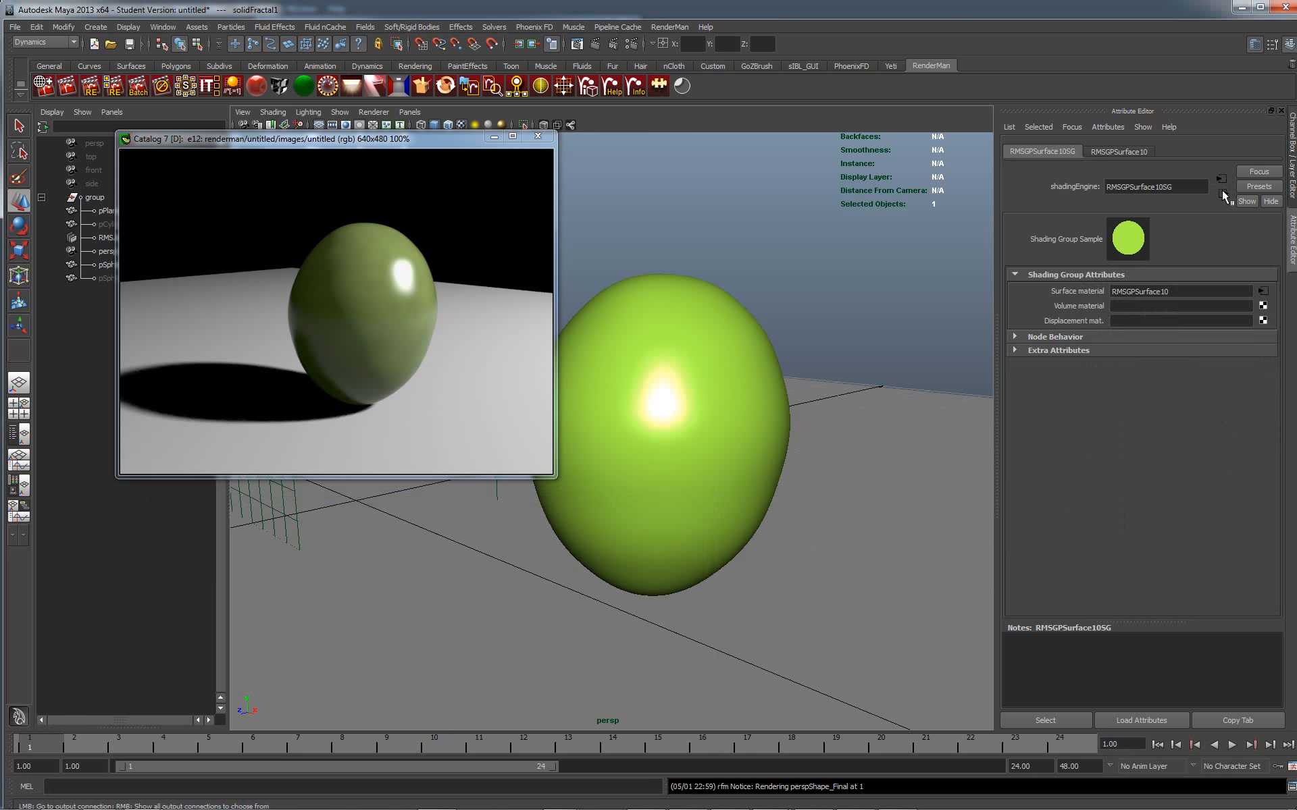
{"action": "left_click", "coordinate": [1122, 152]}
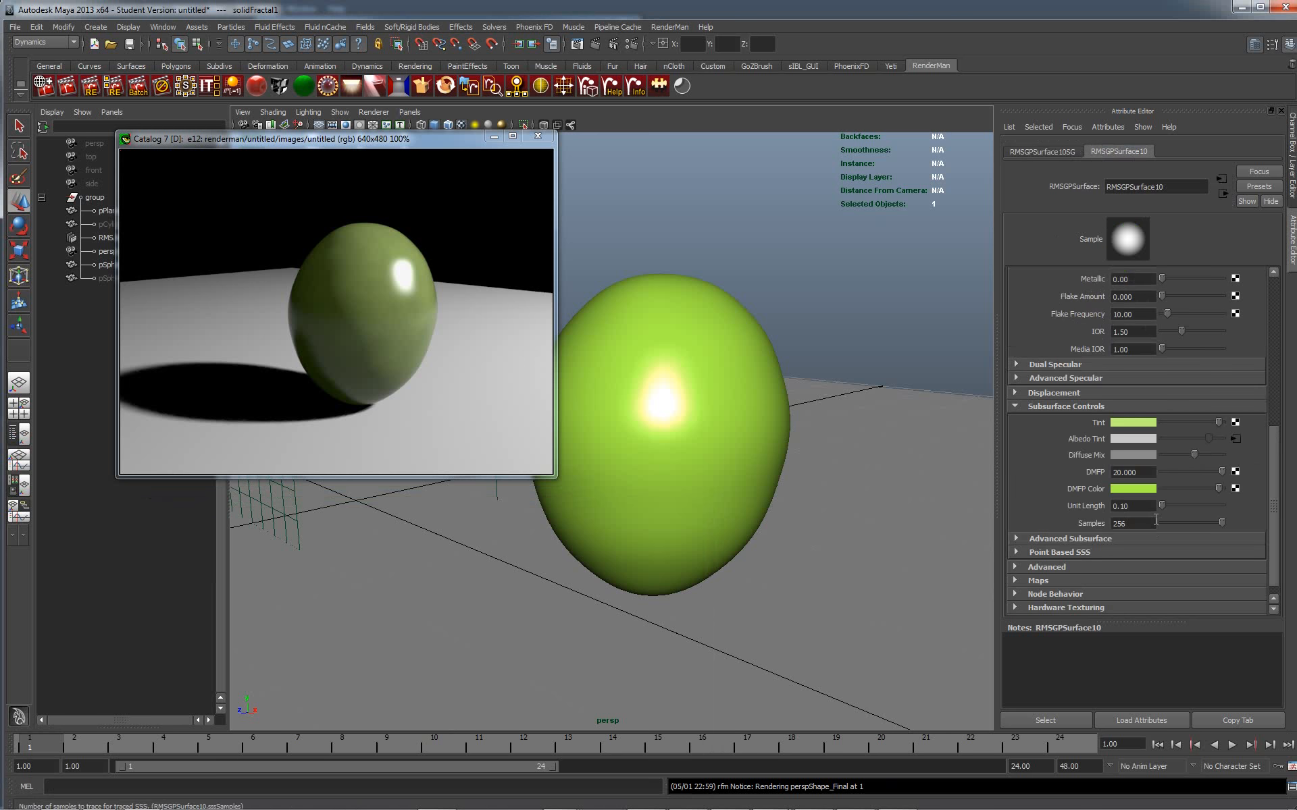
{"action": "left_click", "coordinate": [1234, 436]}
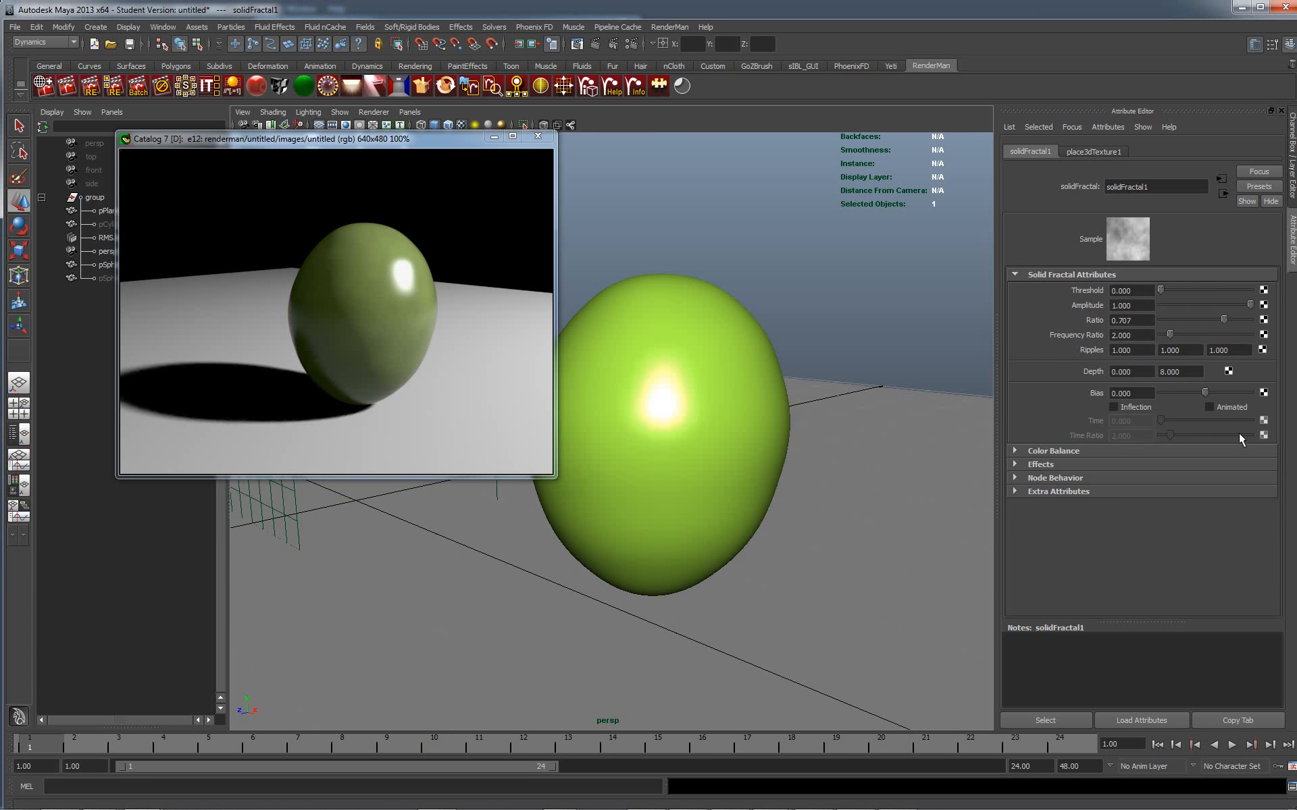
{"action": "left_click_drag", "start_coordinate": [1227, 316], "coordinate": [1233, 316]}
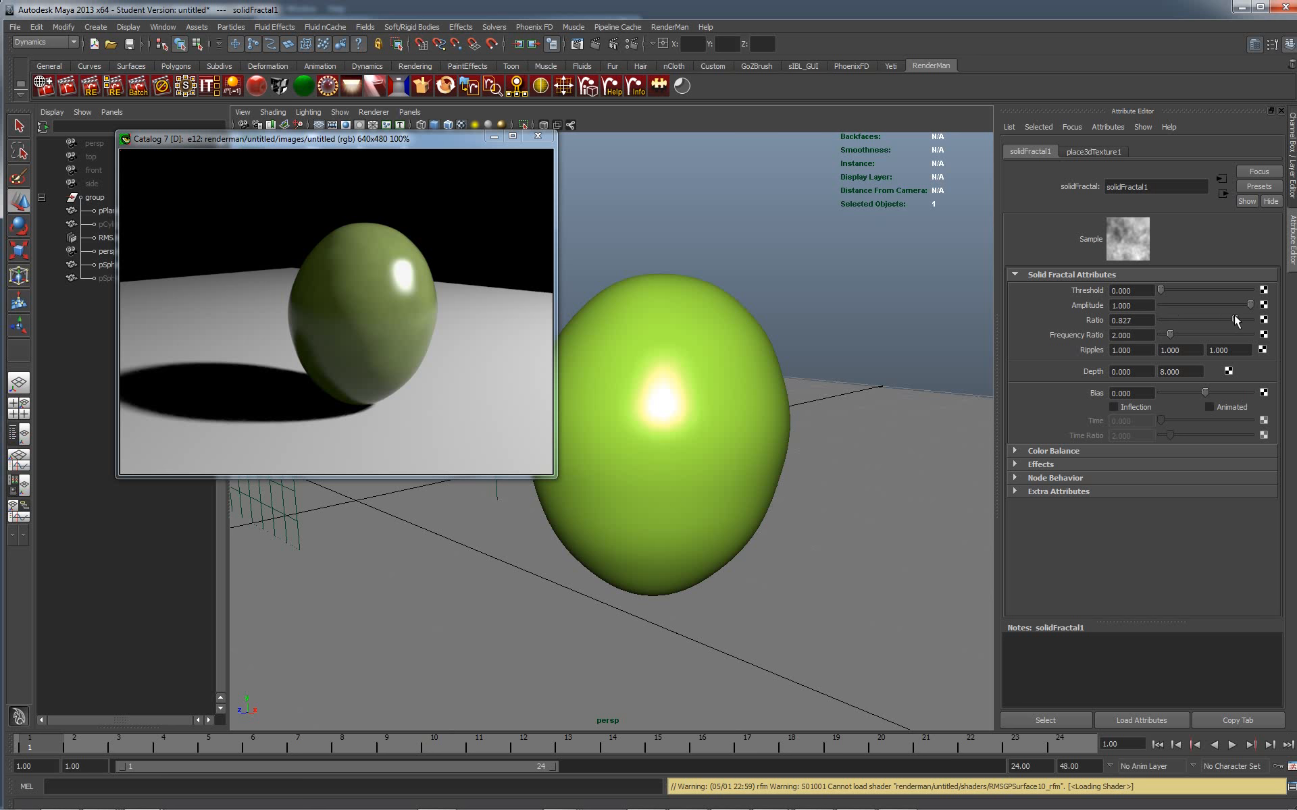
{"action": "right_click", "coordinate": [364, 298]}
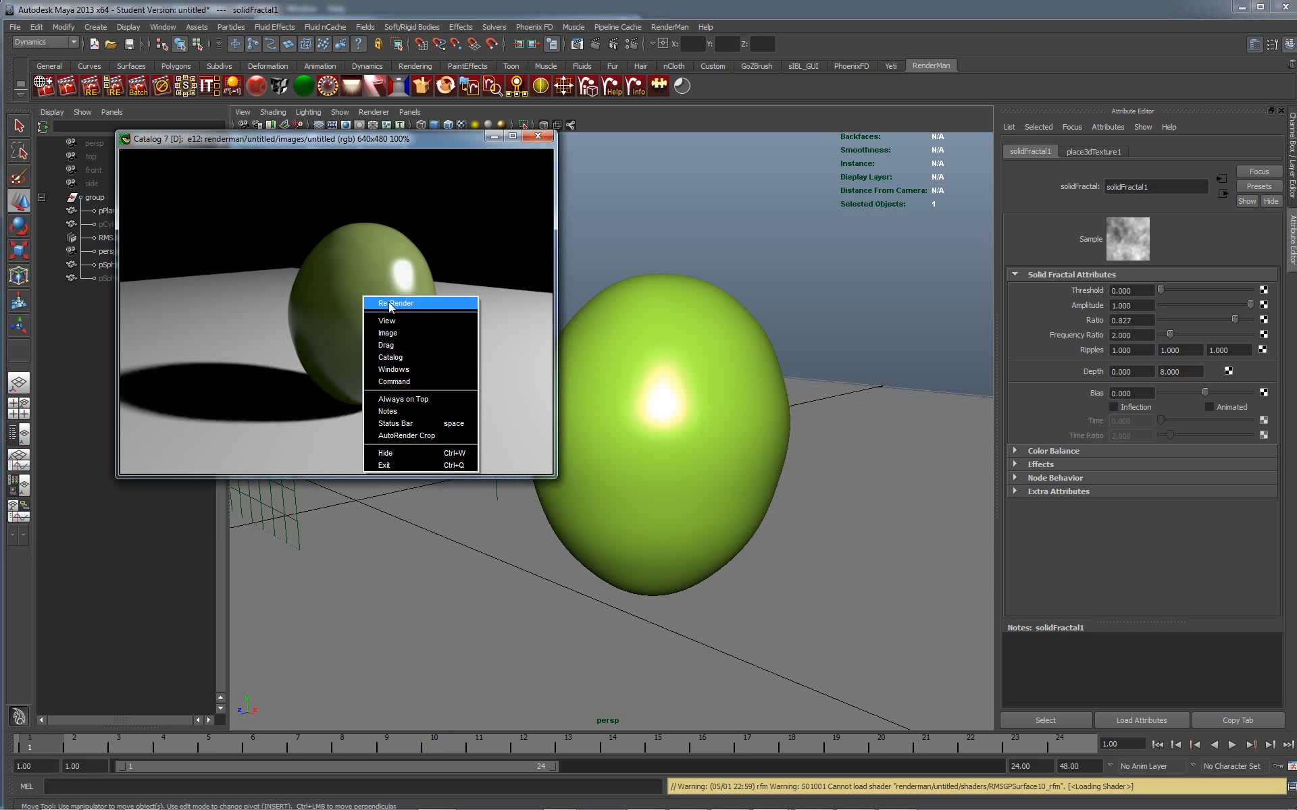
{"action": "left_click", "coordinate": [388, 302]}
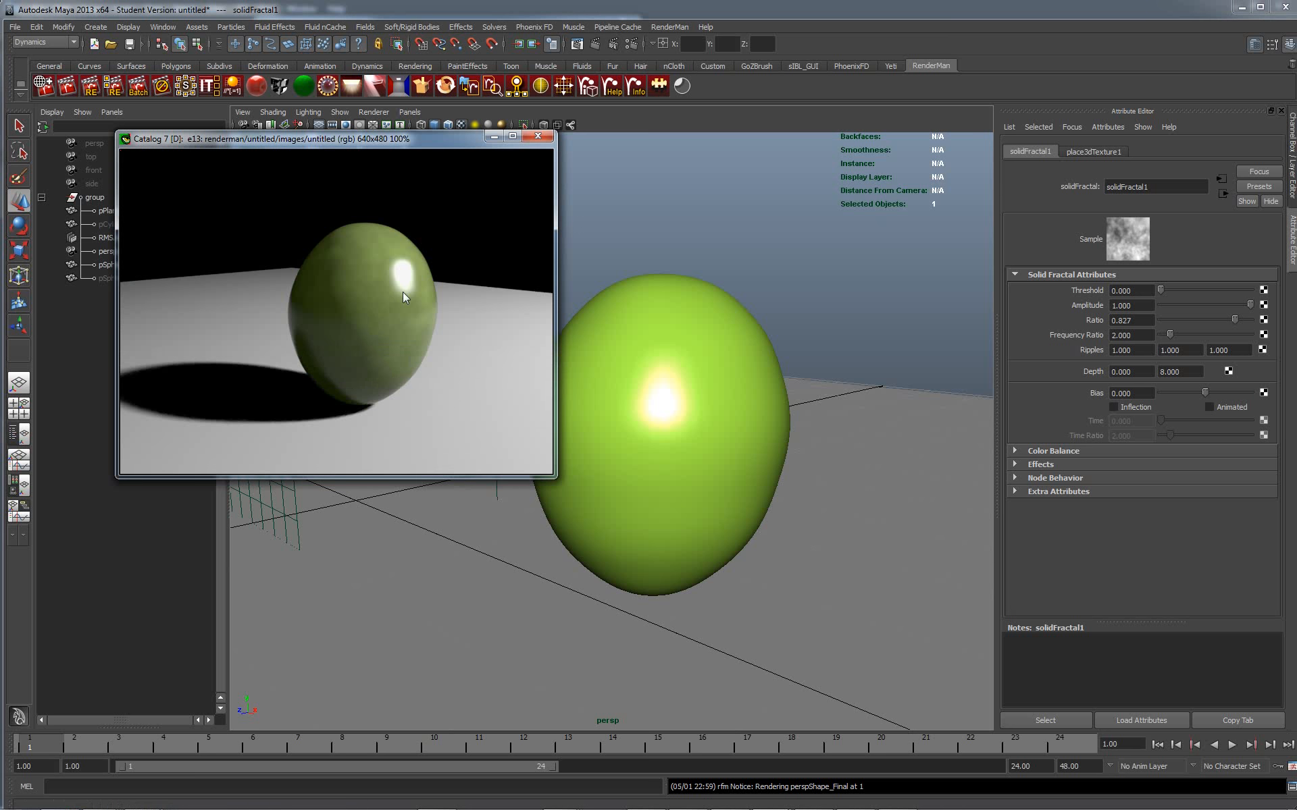
Step: Darken the subsurface Diffuse Mix of the grape's shader to a dark grey and re-render
{"action": "left_click", "coordinate": [734, 368]}
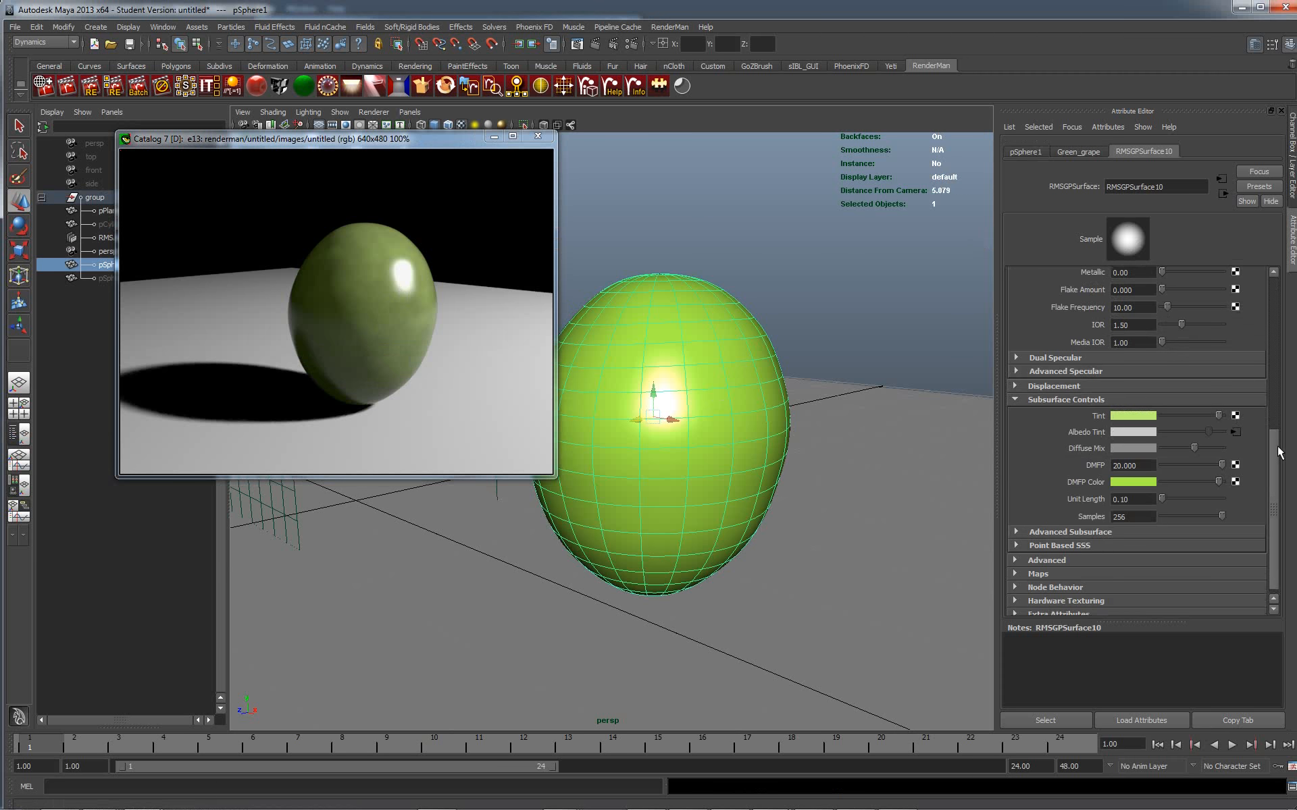
{"action": "left_click_drag", "start_coordinate": [1277, 441], "coordinate": [1277, 457]}
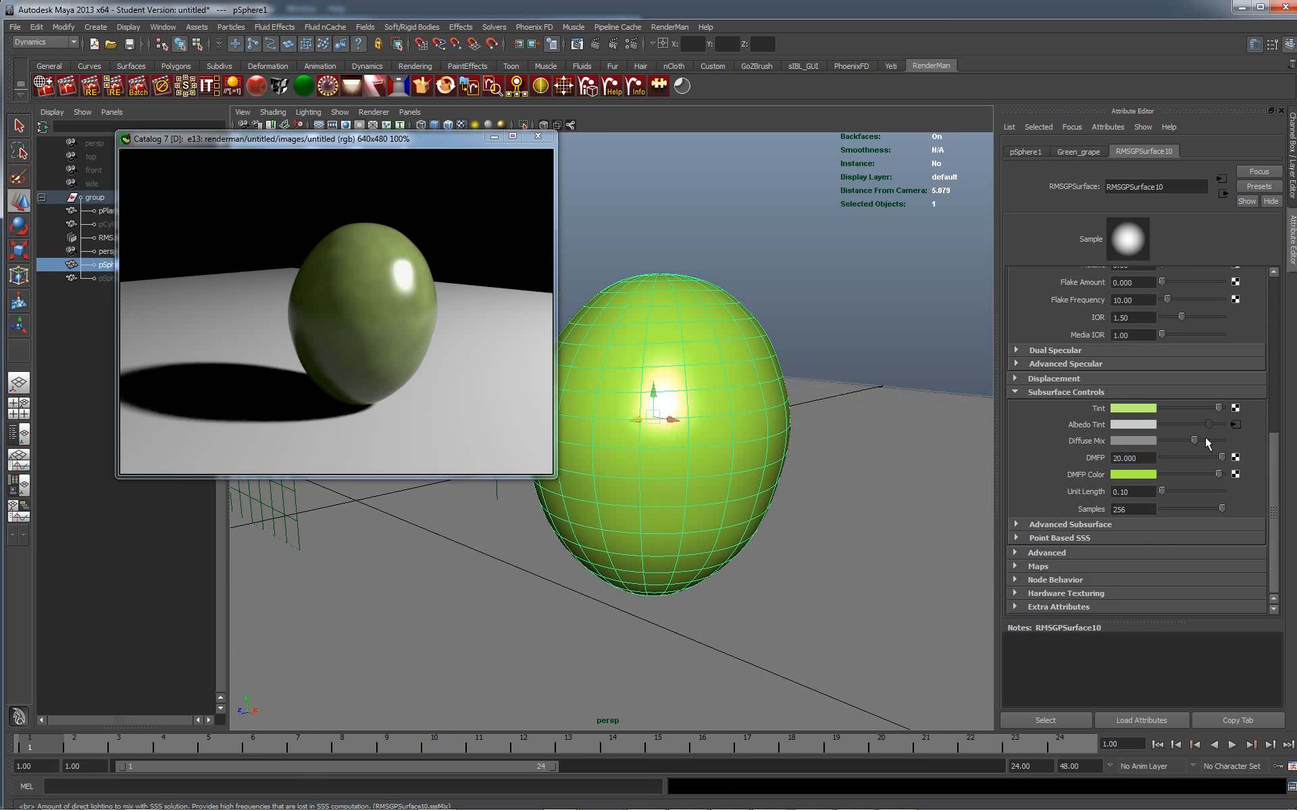
{"action": "left_click_drag", "start_coordinate": [1194, 440], "coordinate": [1183, 443]}
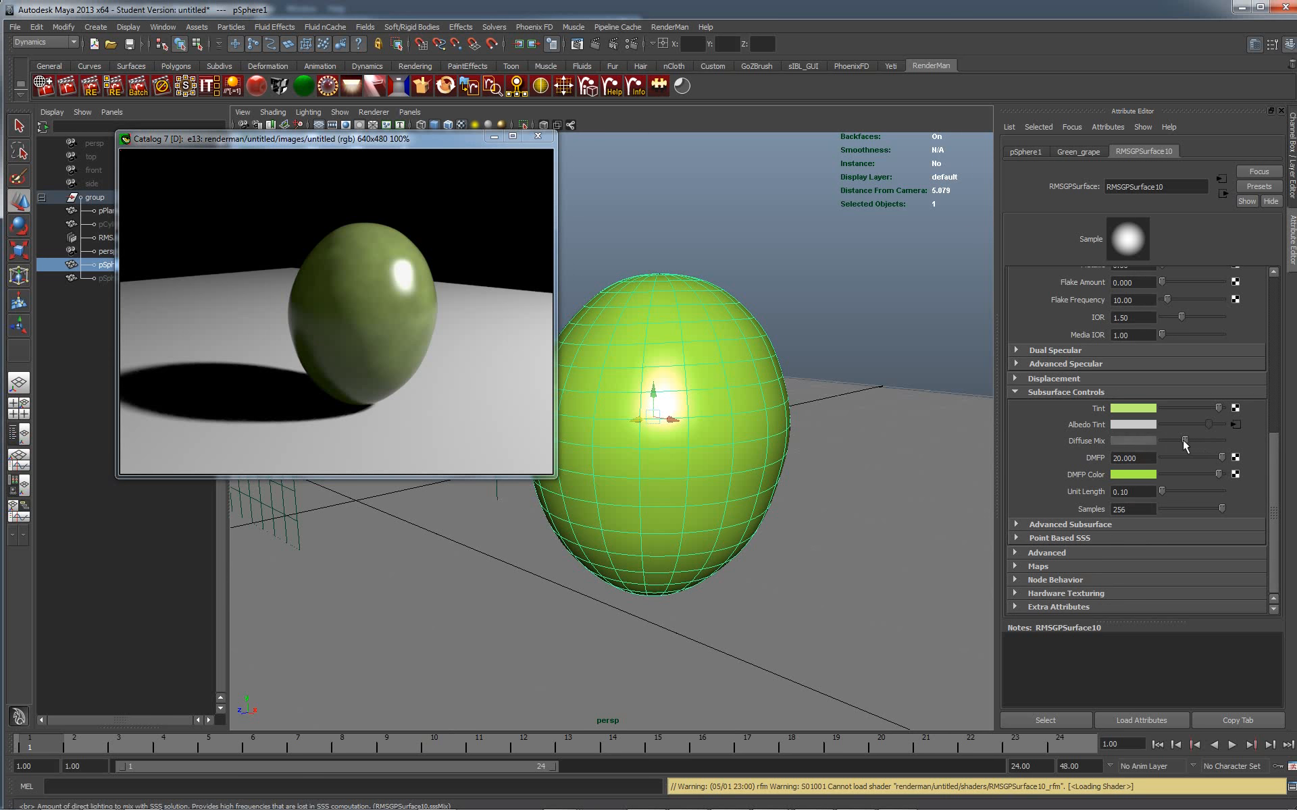
{"action": "right_click", "coordinate": [388, 305]}
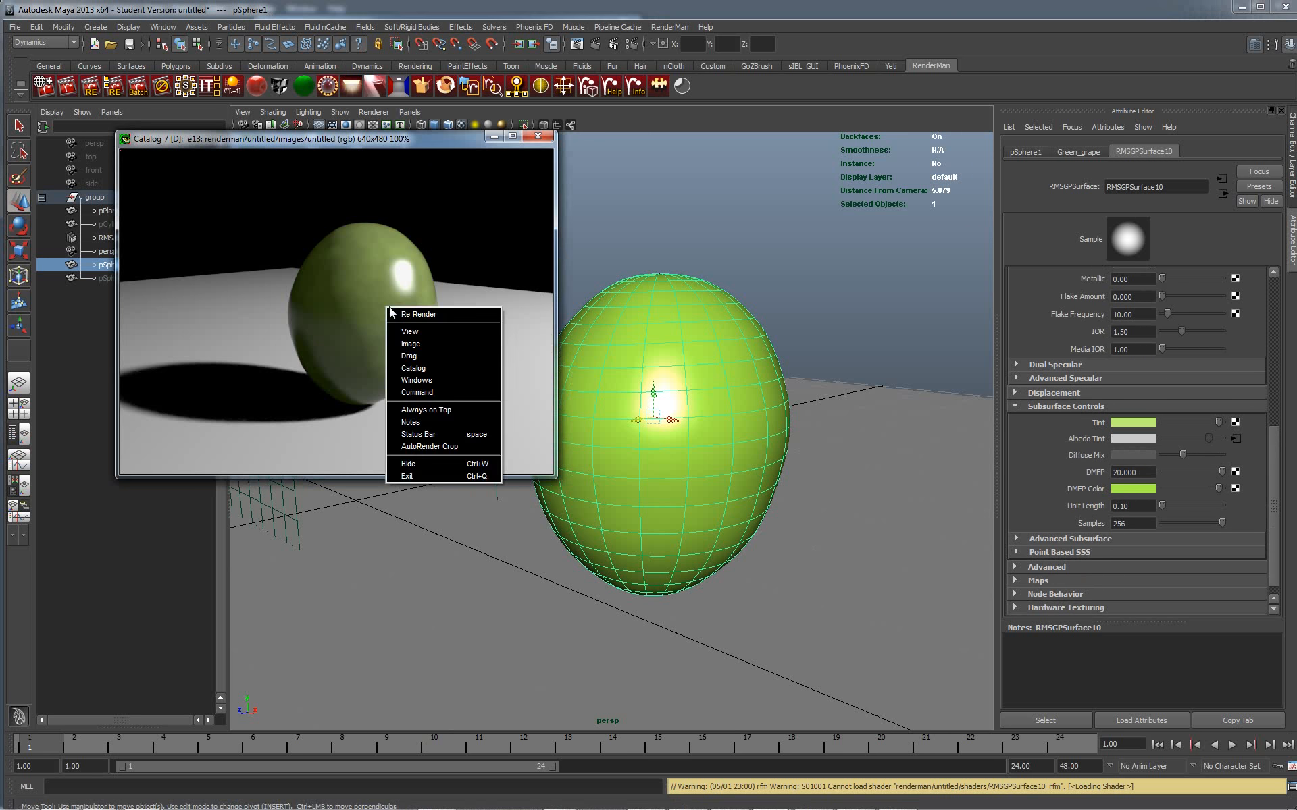
{"action": "left_click", "coordinate": [407, 313]}
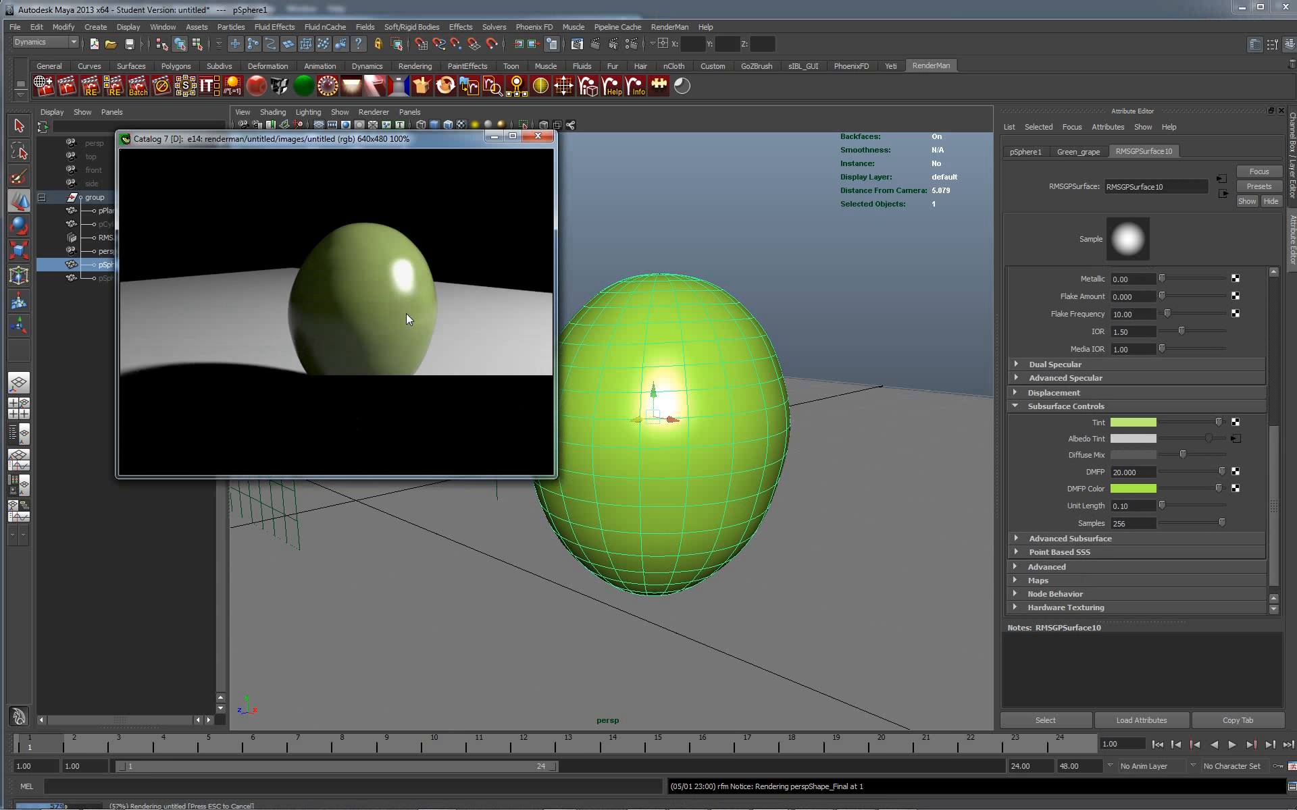
Step: Lower the subsurface Diffuse Mix all the way to black and re-render the grape
{"action": "left_click_drag", "start_coordinate": [1183, 455], "coordinate": [1160, 453]}
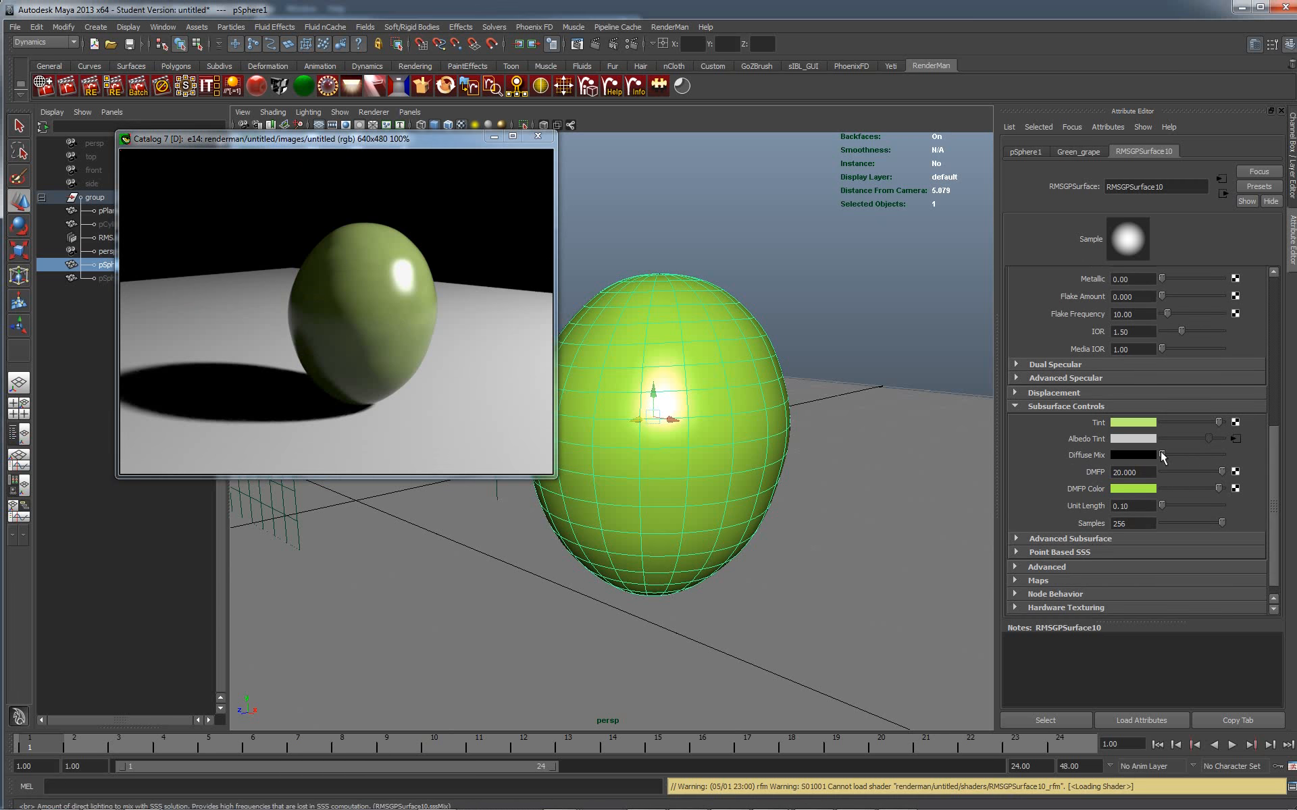
{"action": "right_click", "coordinate": [317, 287]}
{"action": "left_click", "coordinate": [343, 297]}
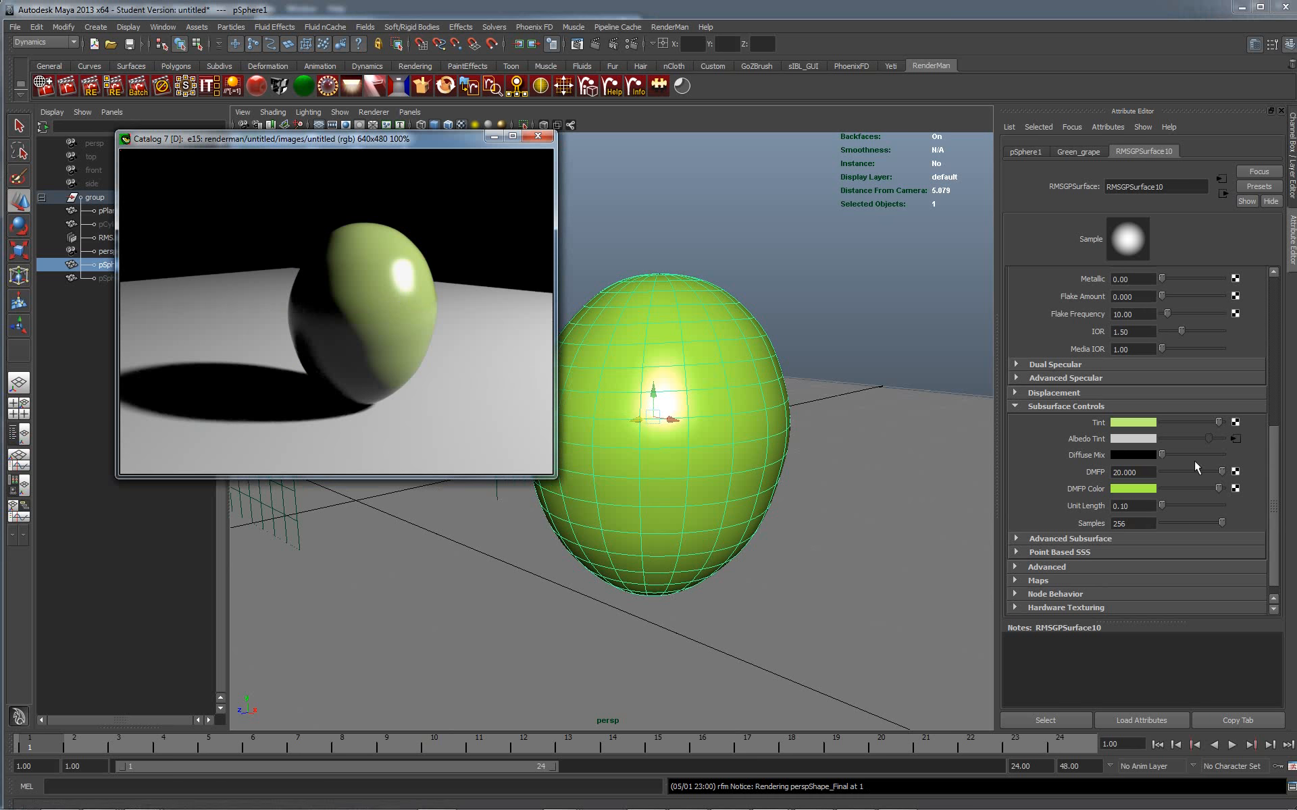
Step: Raise the subsurface Diffuse Mix to a light grey and re-render the grape
{"action": "left_click_drag", "start_coordinate": [1163, 454], "coordinate": [1208, 455]}
{"action": "right_click", "coordinate": [338, 282]}
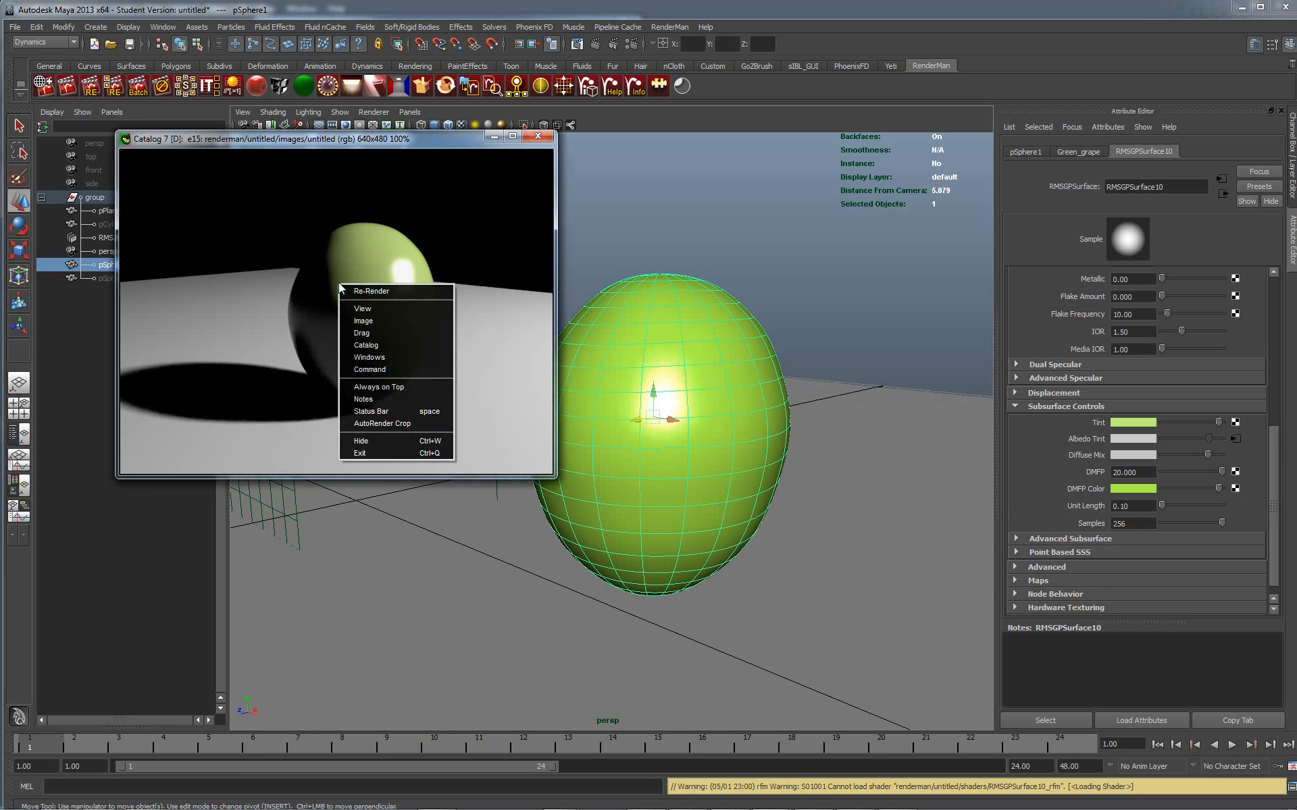
{"action": "left_click", "coordinate": [371, 291]}
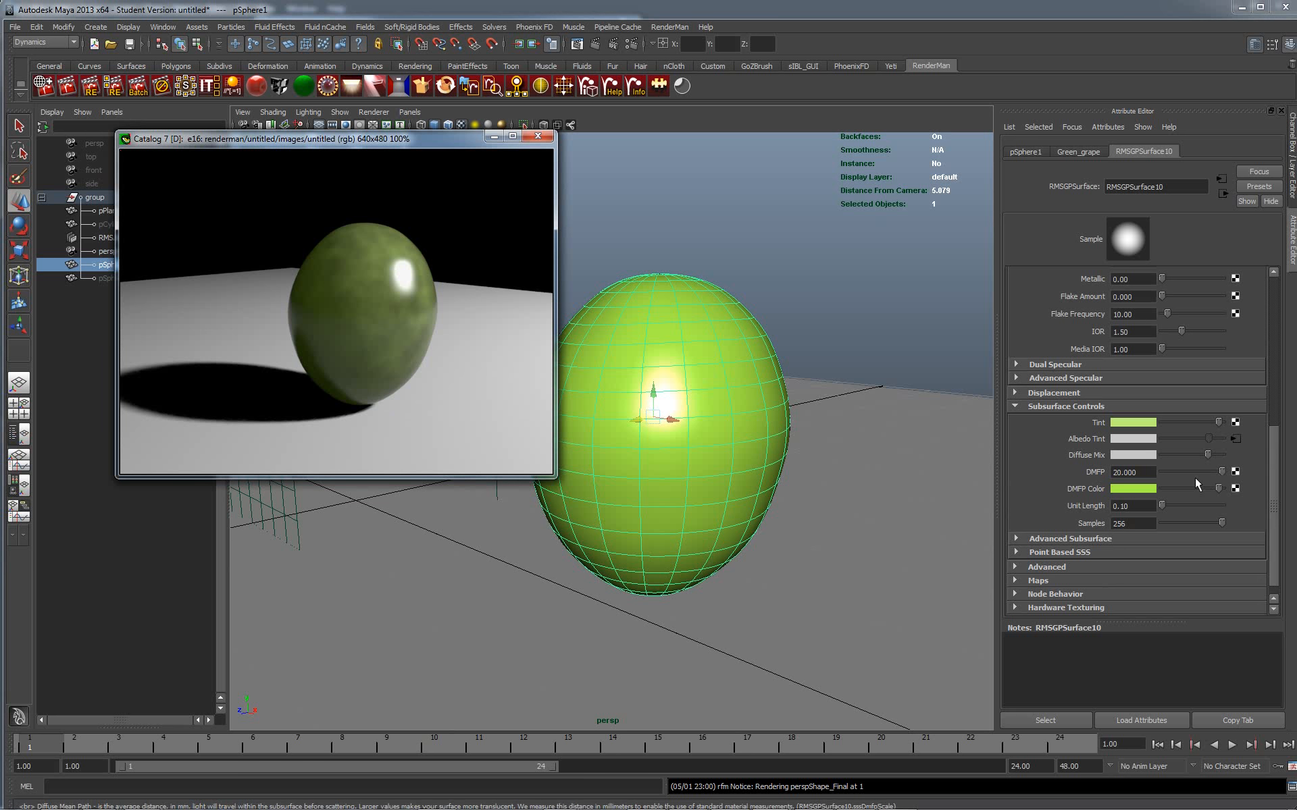
Step: Set the subsurface DMFP to 10 and re-render the grape
{"action": "left_click_drag", "start_coordinate": [1223, 471], "coordinate": [1080, 471]}
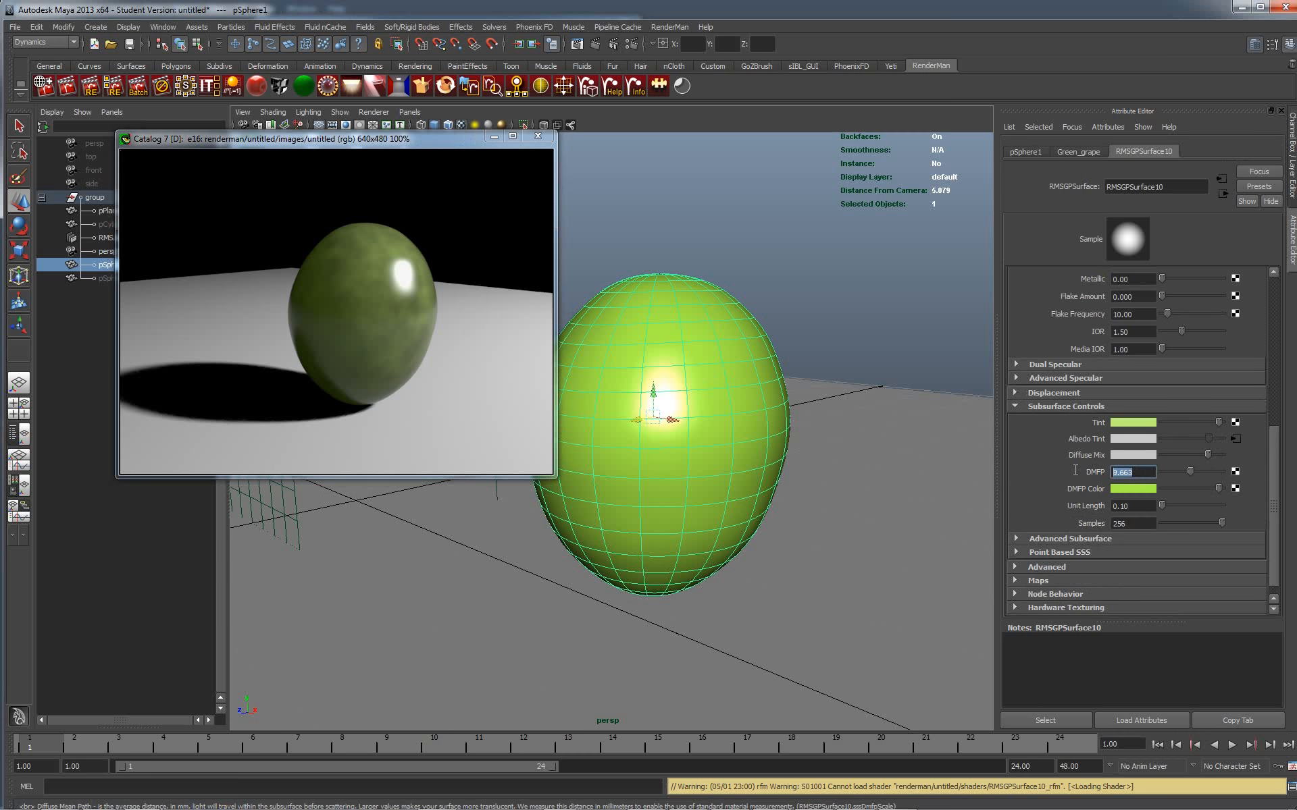
{"action": "type", "text": "10"}
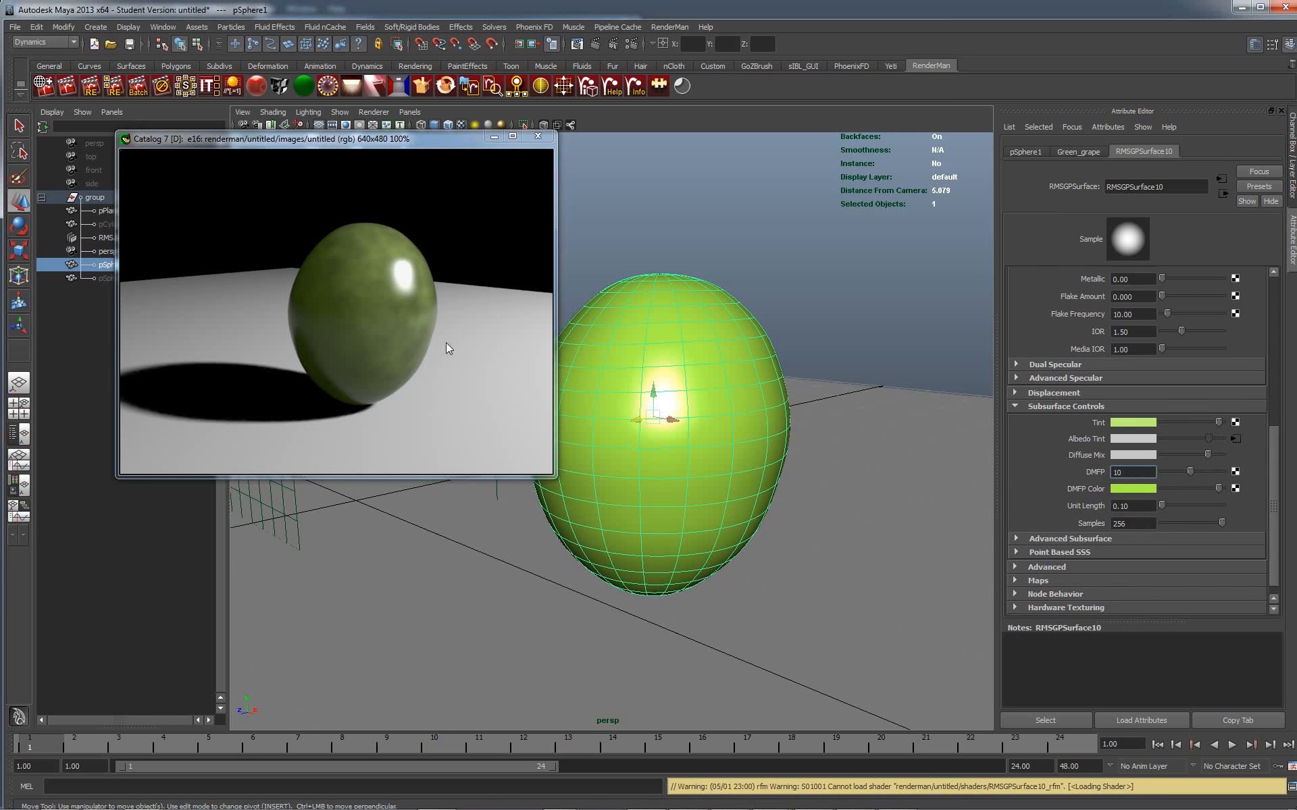
{"action": "right_click", "coordinate": [372, 318]}
{"action": "left_click", "coordinate": [423, 322]}
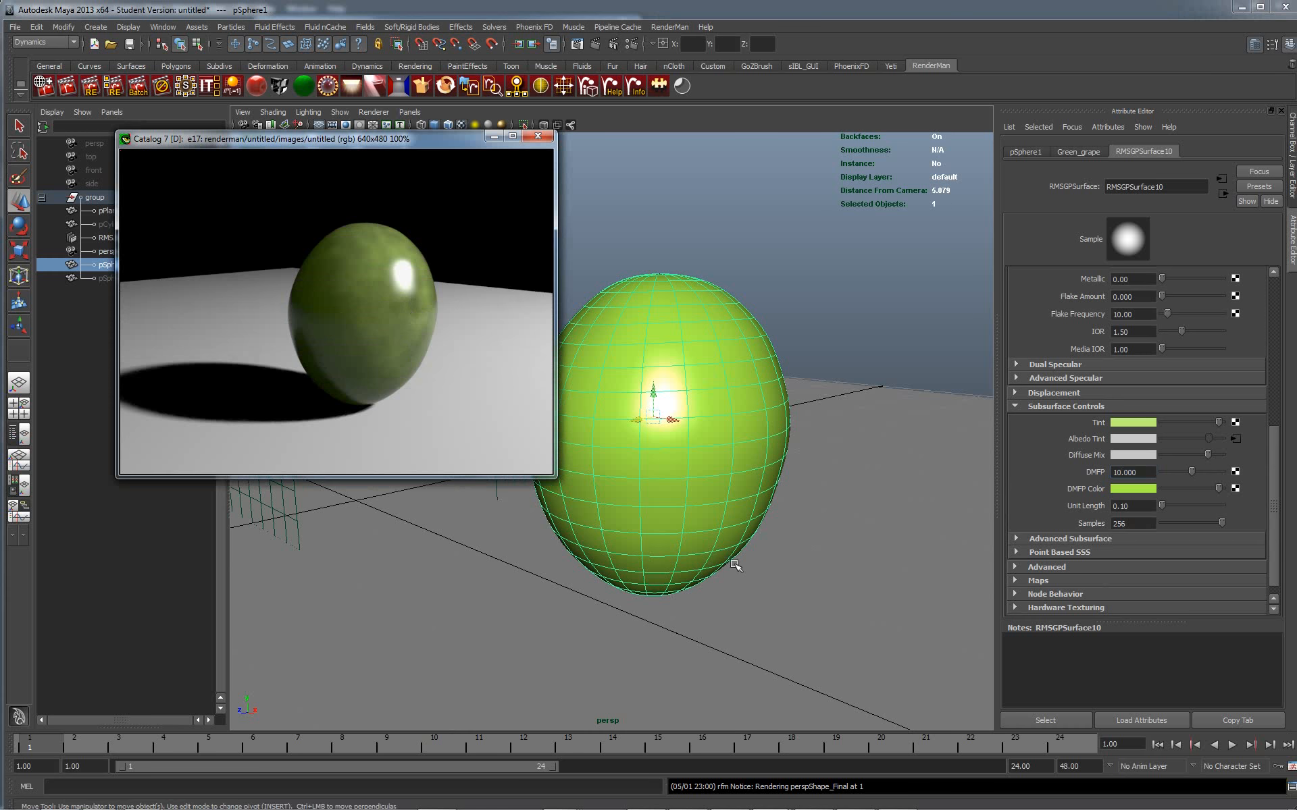
Step: Re-render the grape from a low viewpoint on its shadowed side, facing toward the light
{"action": "left_click_drag", "start_coordinate": [588, 610], "coordinate": [789, 567], "text": "alt"}
{"action": "right_click_drag", "start_coordinate": [790, 567], "coordinate": [788, 414], "text": "alt"}
{"action": "left_click_drag", "start_coordinate": [788, 414], "coordinate": [703, 405], "text": "alt"}
{"action": "left_click_drag", "start_coordinate": [240, 147], "coordinate": [1249, 284]}
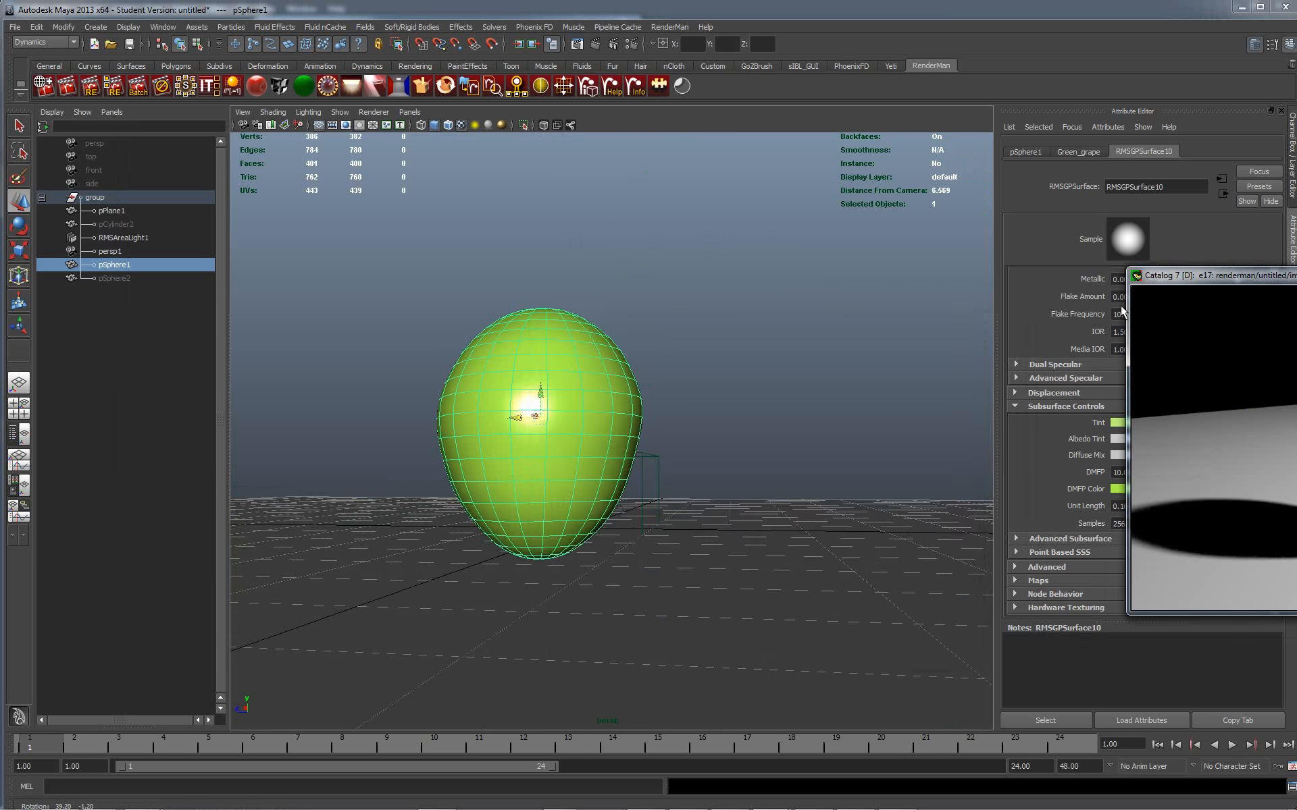
{"action": "left_click_drag", "start_coordinate": [738, 339], "coordinate": [918, 344], "text": "alt"}
{"action": "right_click_drag", "start_coordinate": [918, 343], "coordinate": [680, 266], "text": "alt"}
{"action": "right_click_drag", "start_coordinate": [946, 291], "coordinate": [744, 354], "text": "alt"}
{"action": "left_click_drag", "start_coordinate": [744, 341], "coordinate": [781, 365], "text": "alt"}
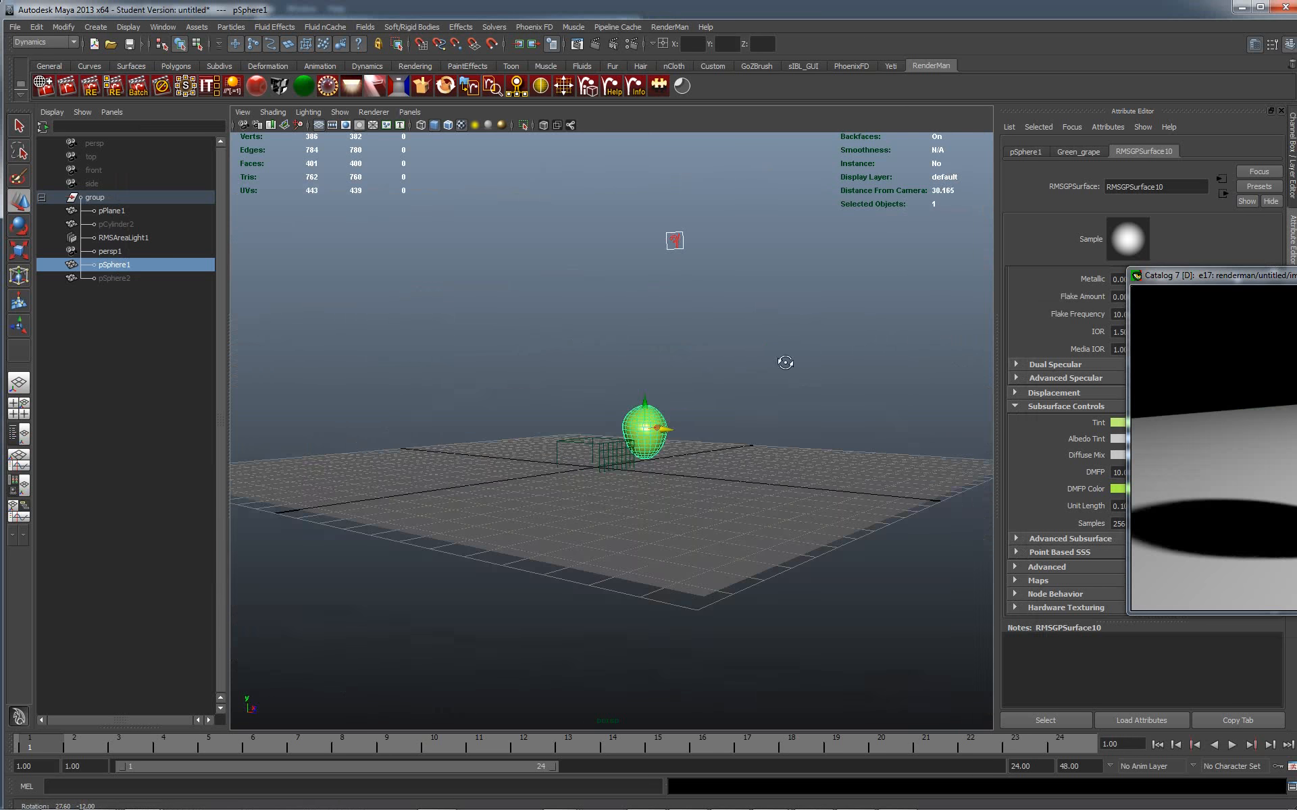
{"action": "right_click_drag", "start_coordinate": [781, 367], "coordinate": [772, 496], "text": "alt"}
{"action": "middle_click_drag", "start_coordinate": [703, 332], "coordinate": [637, 429], "text": "alt"}
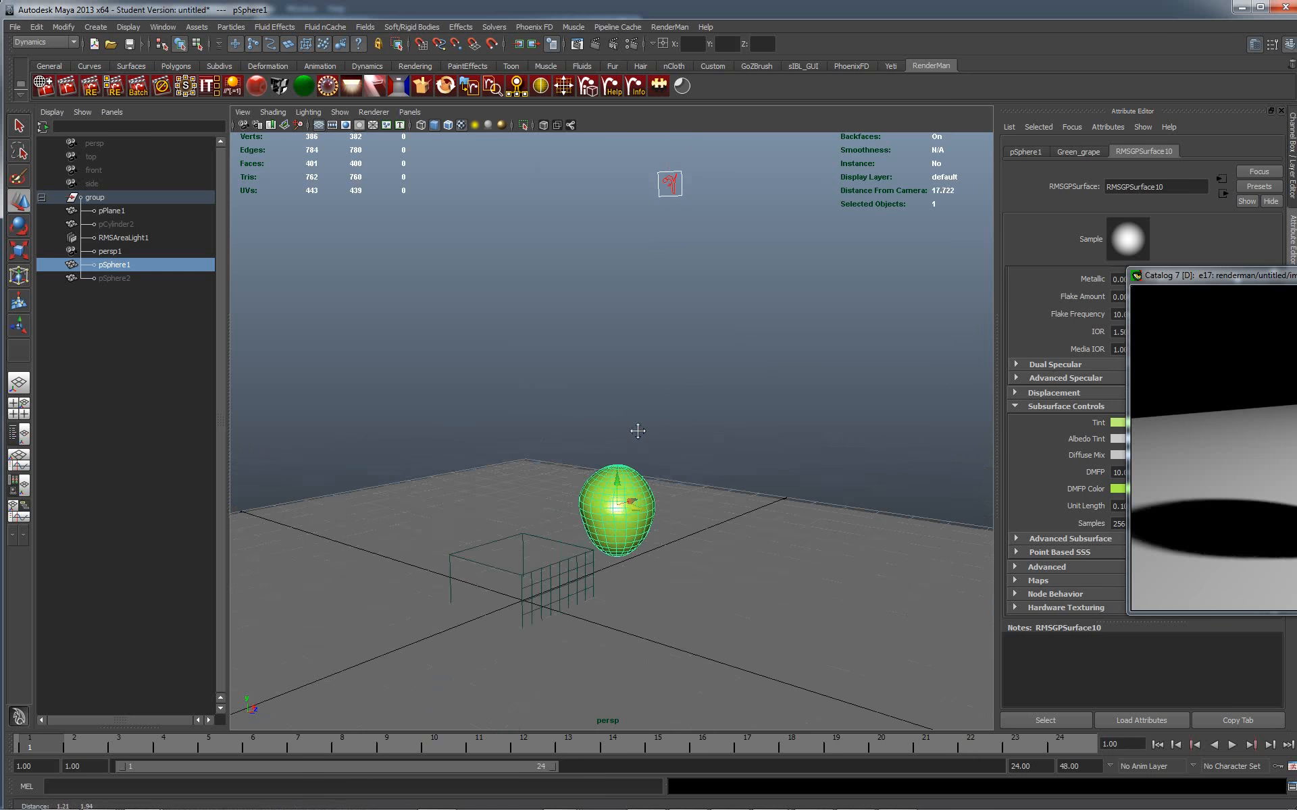
{"action": "right_click_drag", "start_coordinate": [678, 408], "coordinate": [694, 494], "text": "alt"}
{"action": "middle_click_drag", "start_coordinate": [689, 417], "coordinate": [602, 423], "text": "alt"}
{"action": "left_click_drag", "start_coordinate": [602, 422], "coordinate": [614, 394], "text": "alt"}
{"action": "right_click_drag", "start_coordinate": [662, 498], "coordinate": [683, 618], "text": "alt"}
{"action": "middle_click_drag", "start_coordinate": [677, 495], "coordinate": [748, 335], "text": "alt"}
{"action": "right_click_drag", "start_coordinate": [688, 446], "coordinate": [733, 477], "text": "alt"}
{"action": "middle_click_drag", "start_coordinate": [751, 463], "coordinate": [774, 397], "text": "alt"}
{"action": "left_click_drag", "start_coordinate": [759, 460], "coordinate": [761, 469], "text": "alt"}
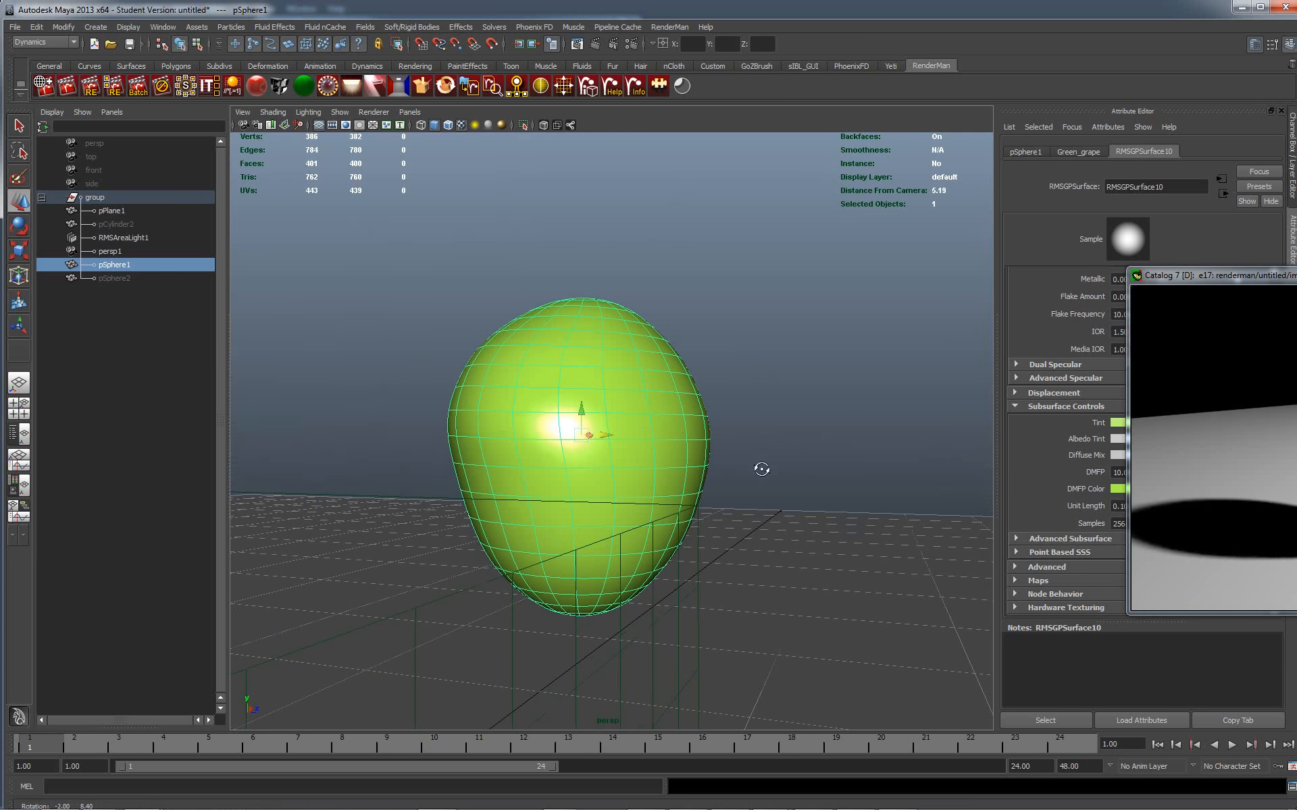
{"action": "middle_click_drag", "start_coordinate": [721, 371], "coordinate": [730, 331], "text": "alt"}
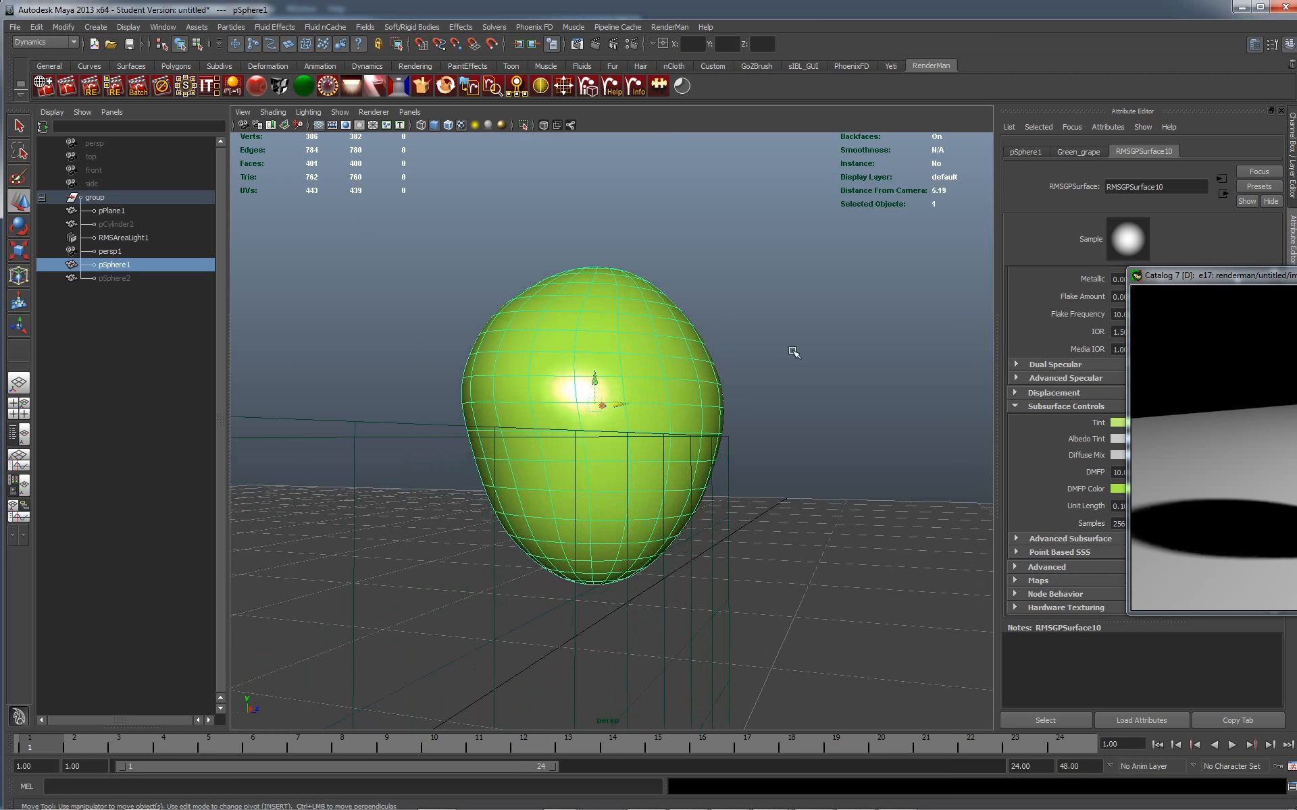
{"action": "left_click_drag", "start_coordinate": [1219, 277], "coordinate": [114, 235]}
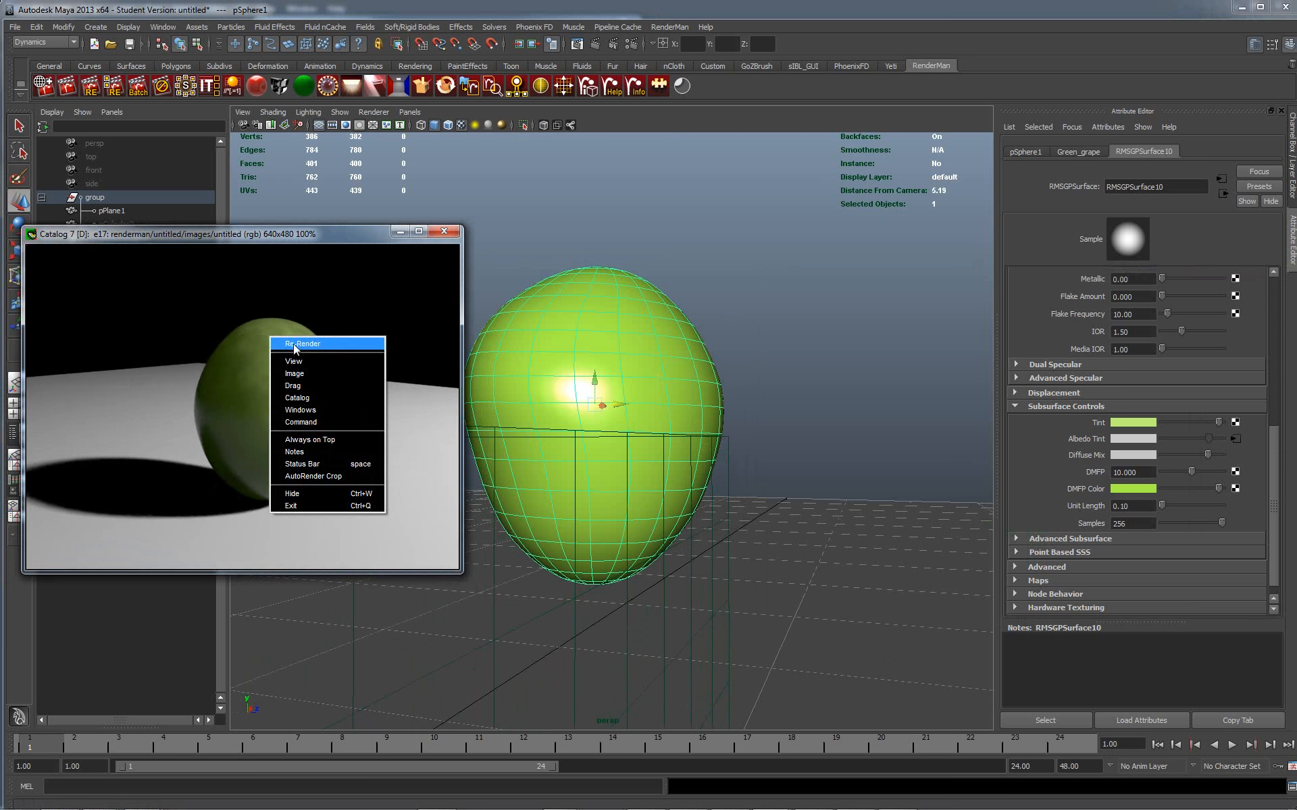
{"action": "left_click", "coordinate": [291, 344]}
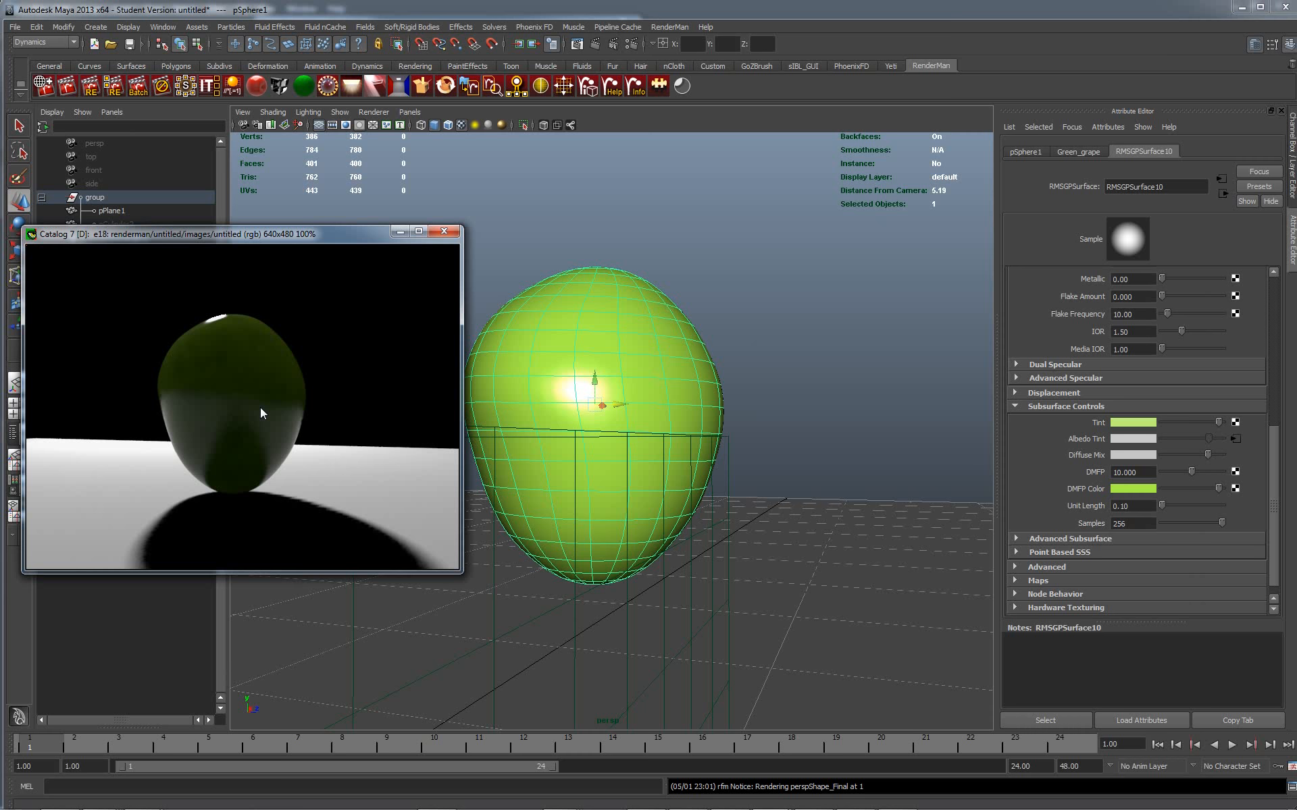
Step: Unhide the second sphere pSphere2 and hide the green grape pSphere1
{"action": "left_click_drag", "start_coordinate": [807, 362], "coordinate": [734, 451], "text": "alt"}
{"action": "scroll", "coordinate": [803, 393], "scroll_direction": "down", "scroll_amount": 5}
{"action": "scroll", "coordinate": [735, 451], "scroll_direction": "up", "scroll_amount": 3}
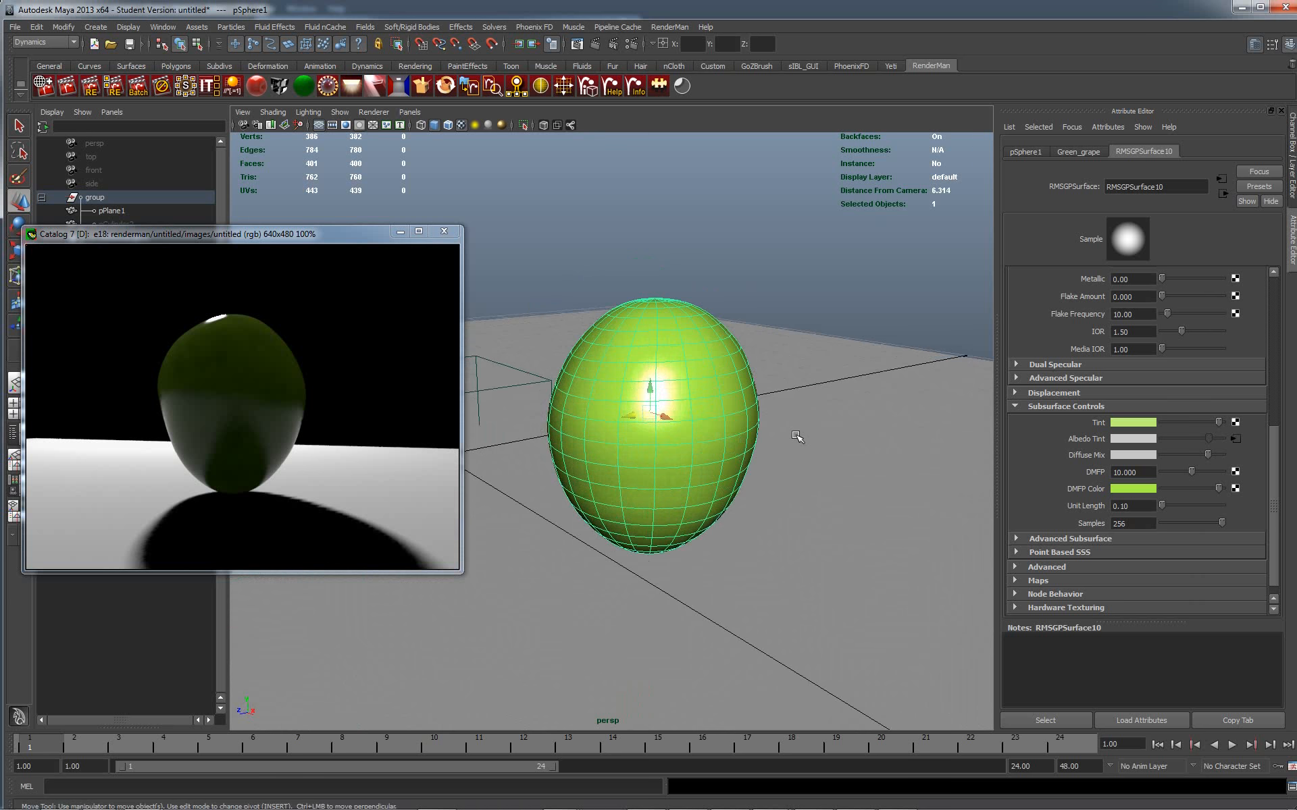
{"action": "middle_click_drag", "start_coordinate": [821, 385], "coordinate": [708, 395], "text": "alt"}
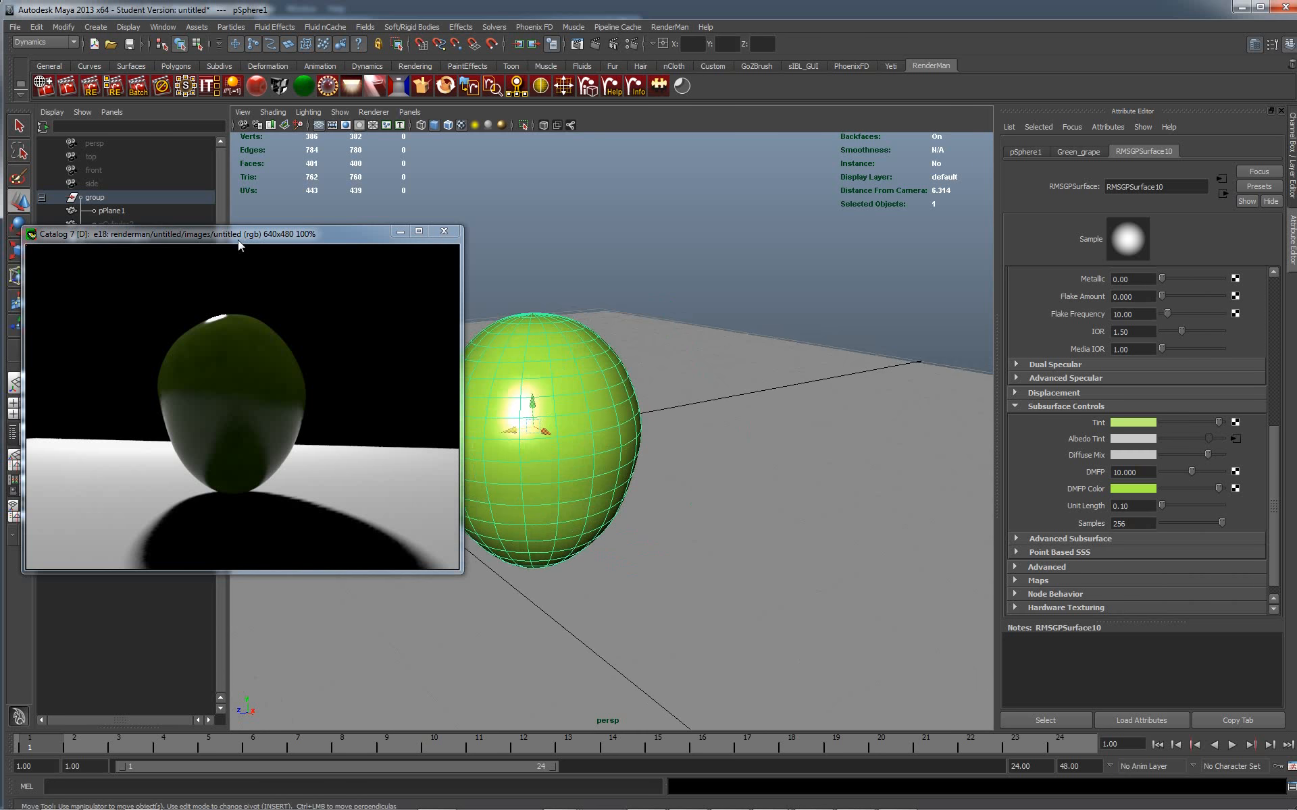
{"action": "left_click_drag", "start_coordinate": [242, 243], "coordinate": [978, 312]}
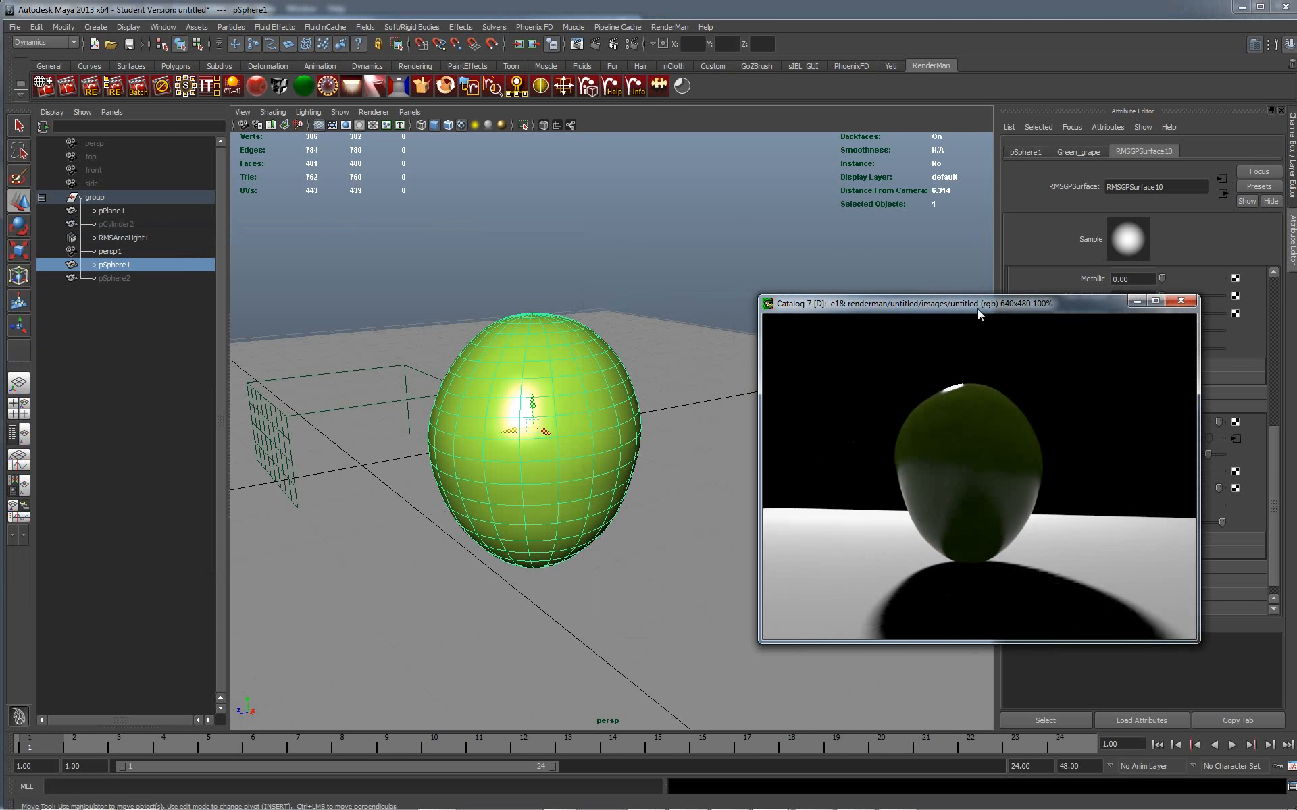
{"action": "left_click", "coordinate": [106, 278]}
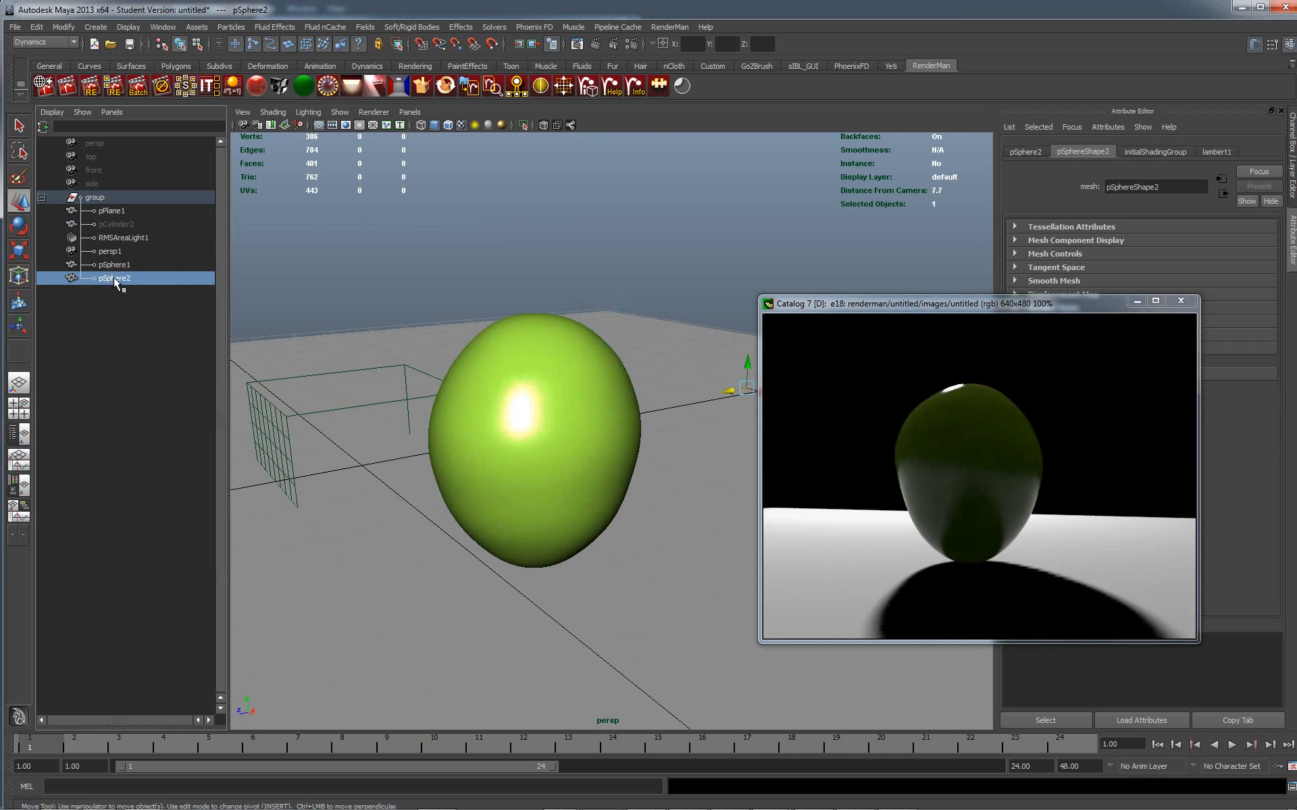
{"action": "right_click", "coordinate": [113, 277]}
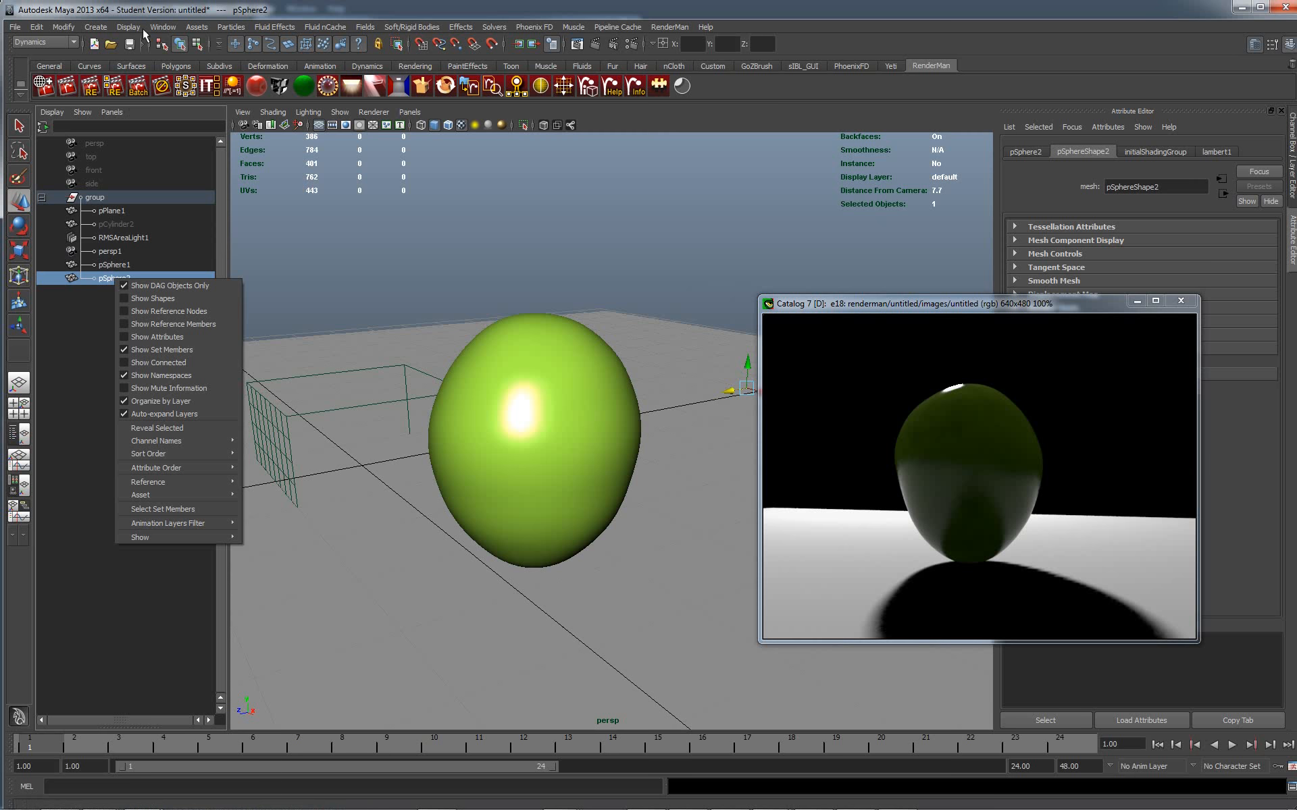
{"action": "left_click", "coordinate": [162, 27]}
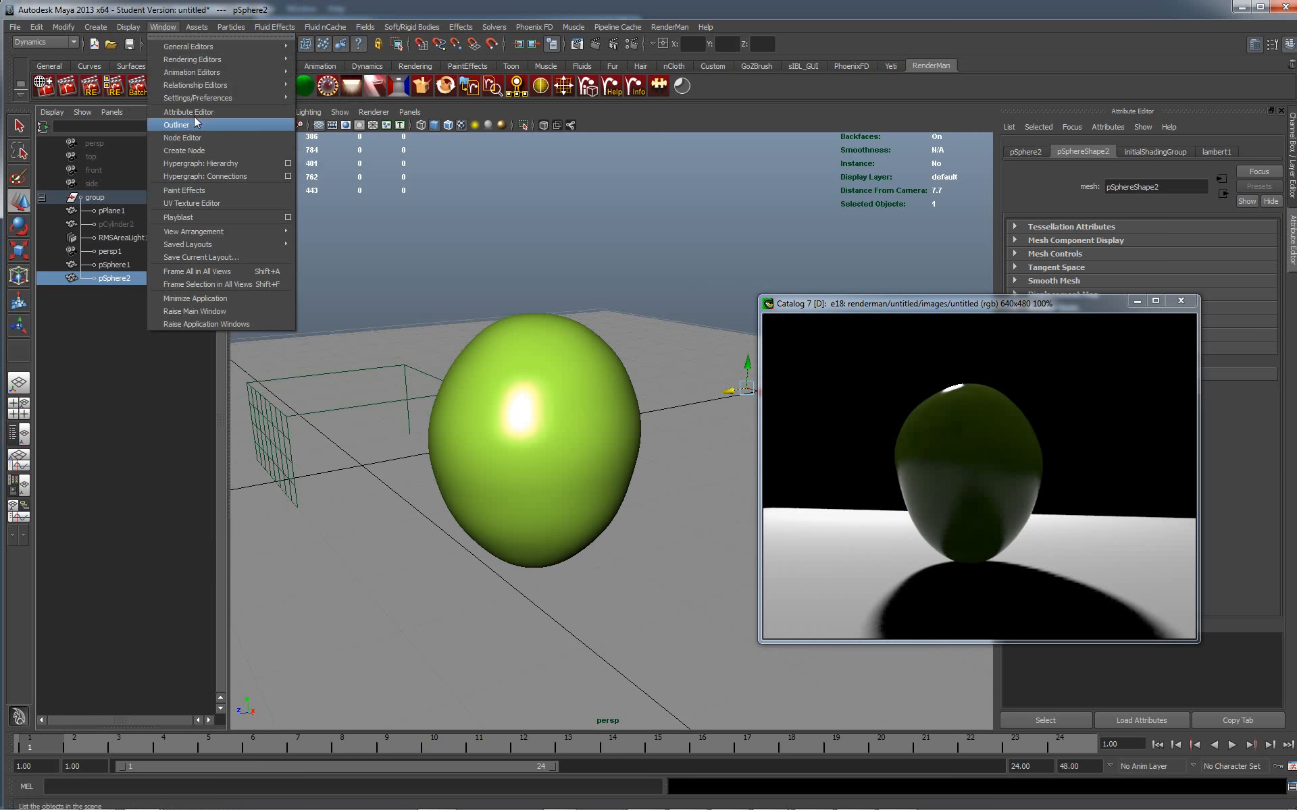
{"action": "mouse_move", "coordinate": [125, 29]}
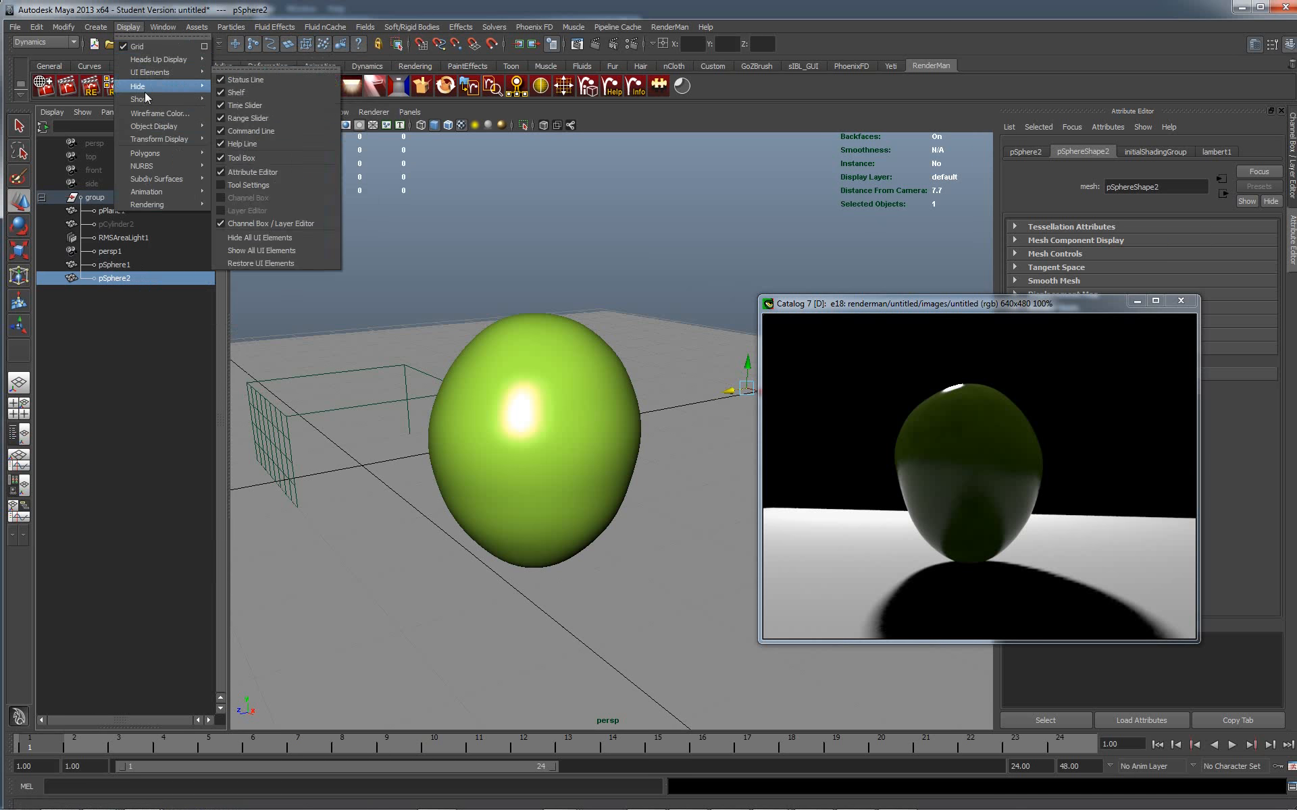
{"action": "mouse_move", "coordinate": [193, 101]}
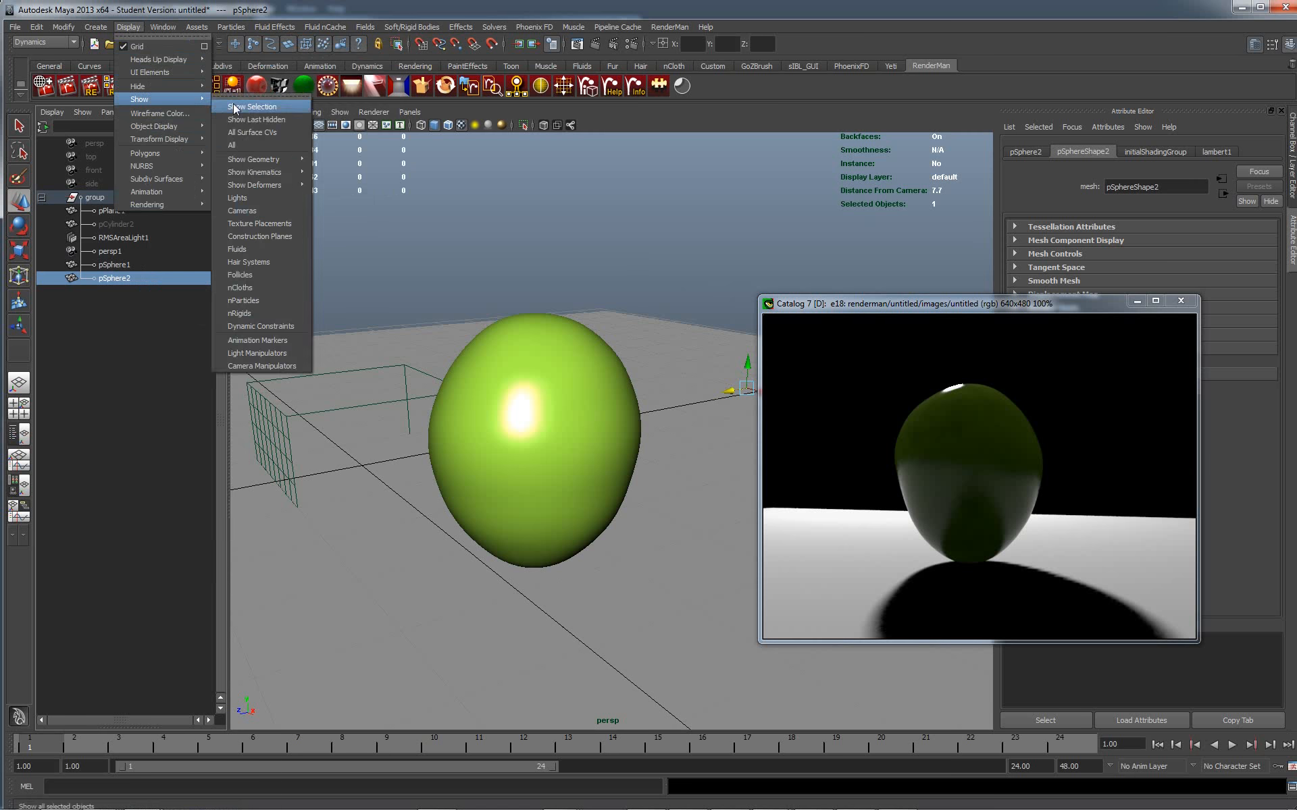
{"action": "left_click", "coordinate": [234, 104]}
{"action": "left_click", "coordinate": [527, 390]}
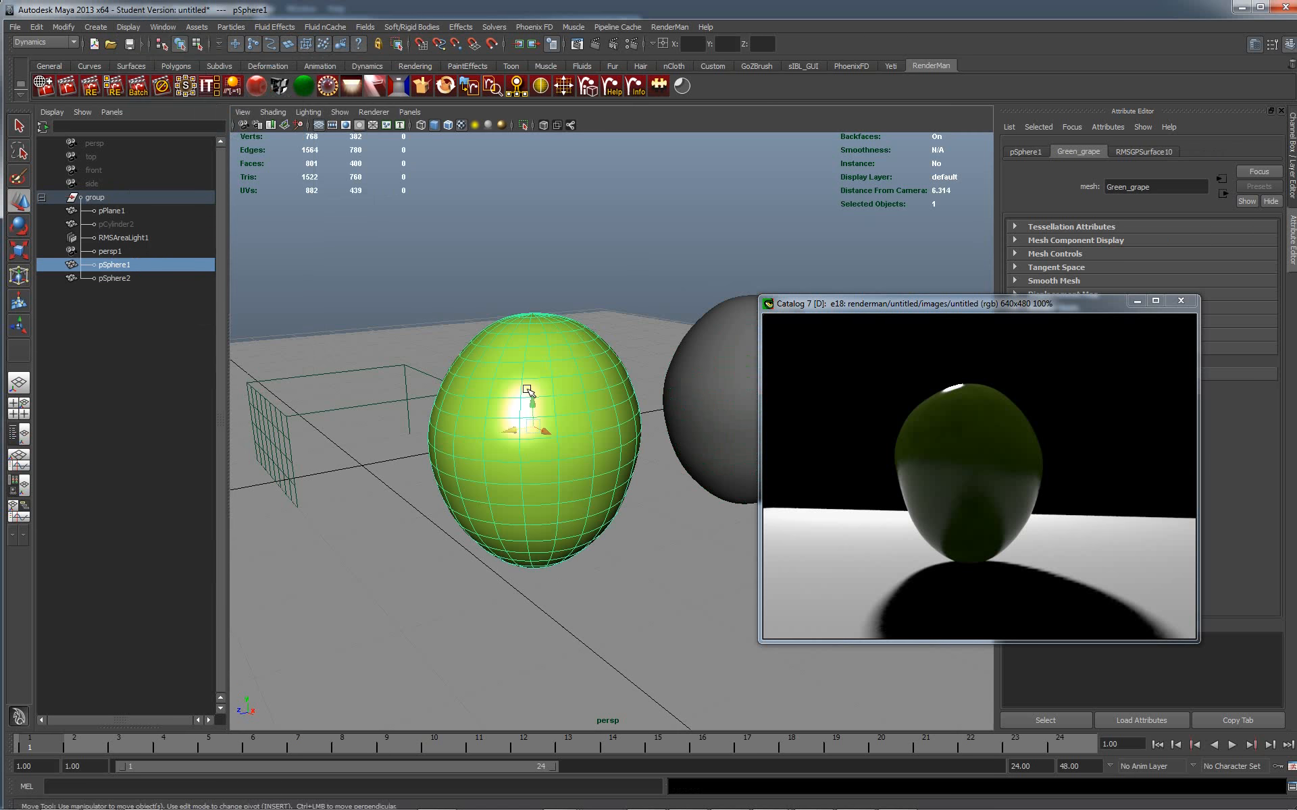
{"action": "key", "text": "ctrl+h"}
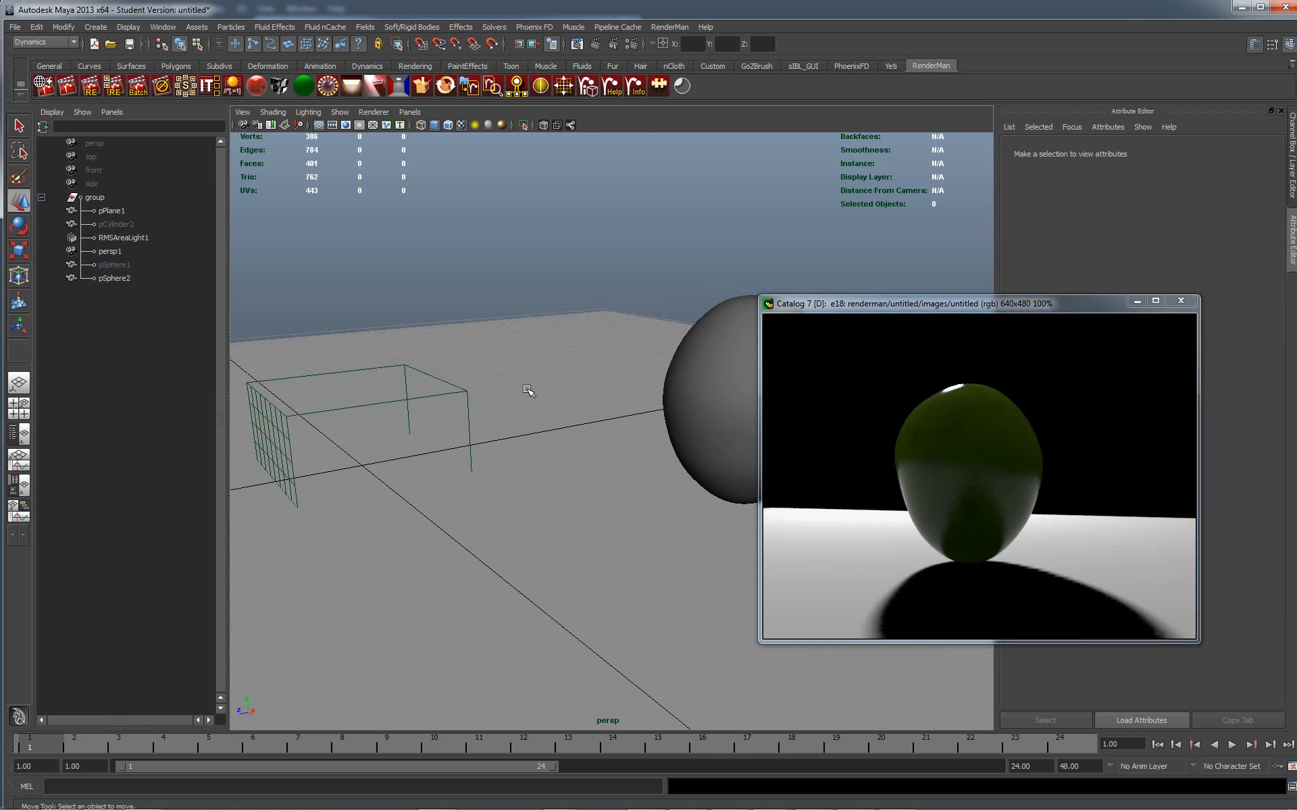
Step: Duplicate the RMSGPSurface9 material in the Hypershade
{"action": "left_click_drag", "start_coordinate": [962, 307], "coordinate": [342, 302]}
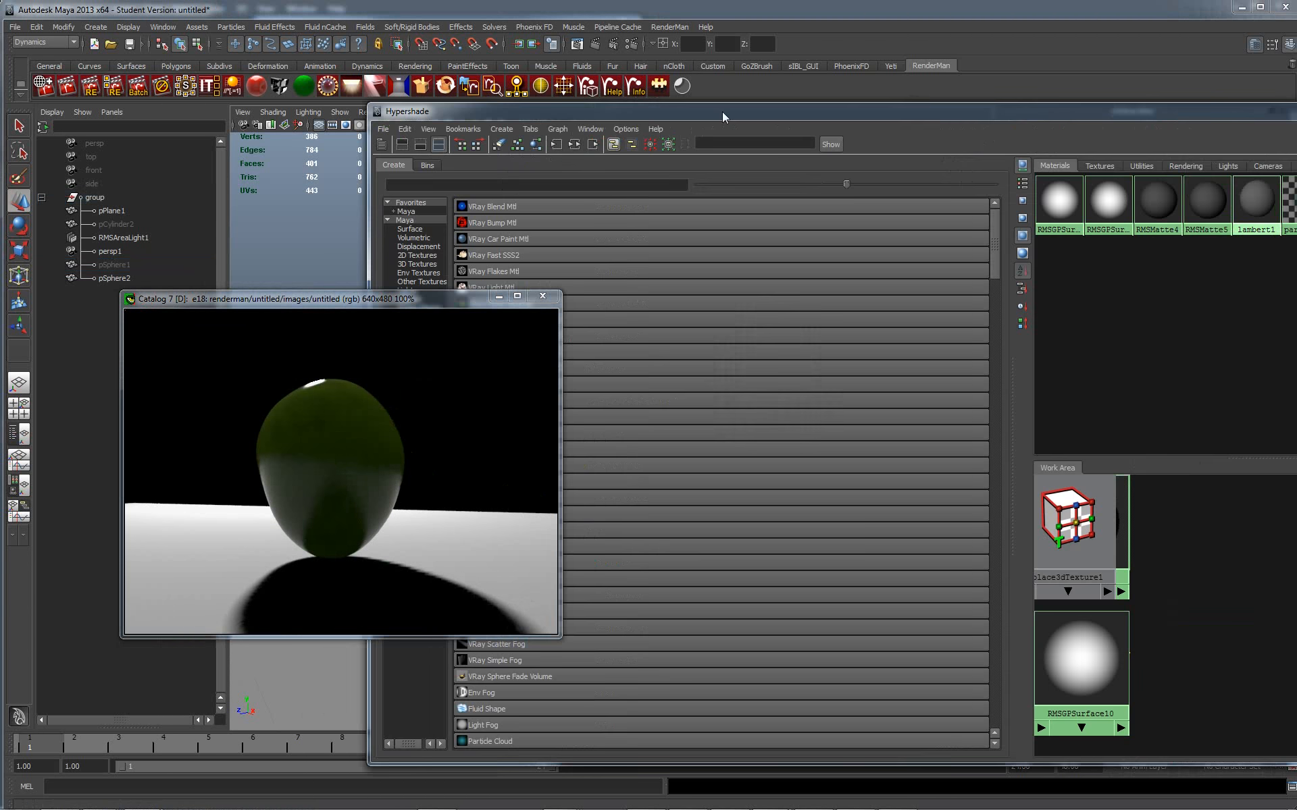
{"action": "left_click_drag", "start_coordinate": [723, 112], "coordinate": [906, 386]}
{"action": "left_click_drag", "start_coordinate": [1068, 400], "coordinate": [751, 290]}
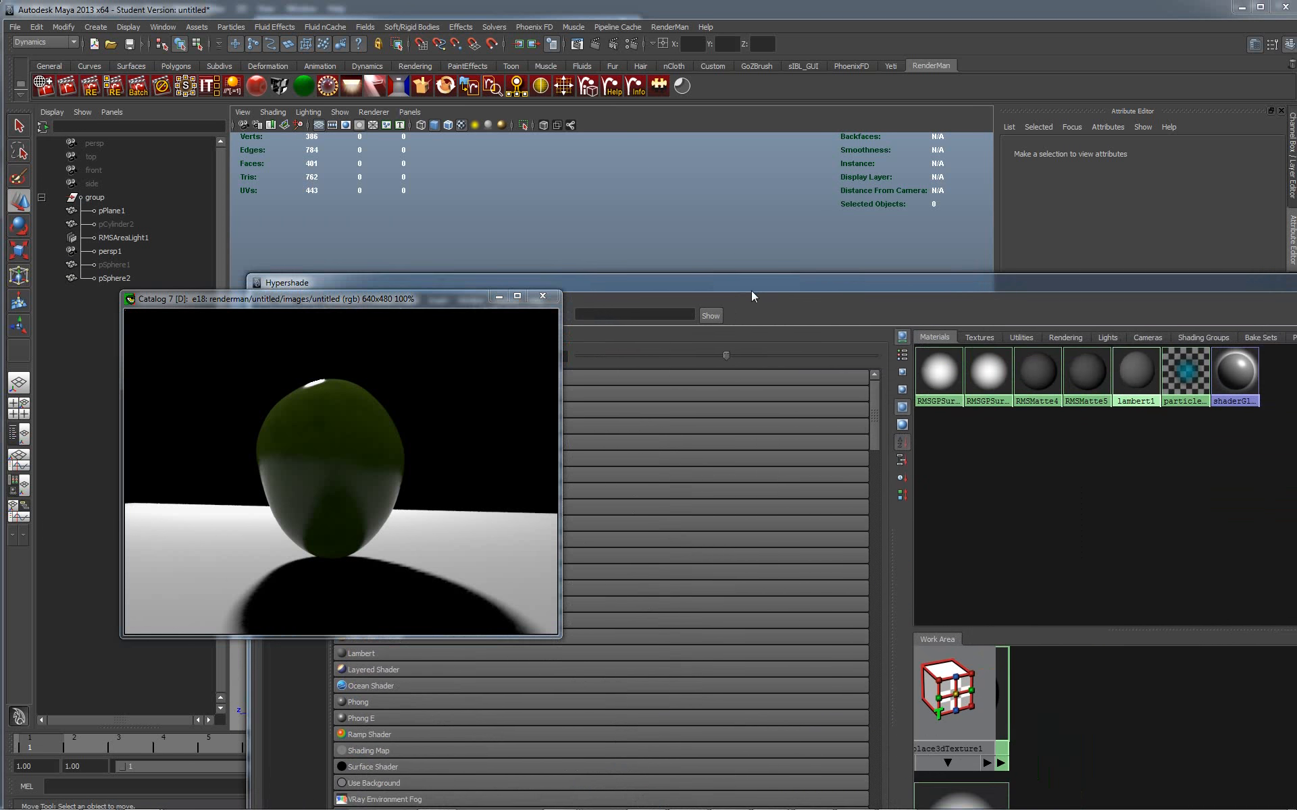
{"action": "left_click", "coordinate": [998, 383]}
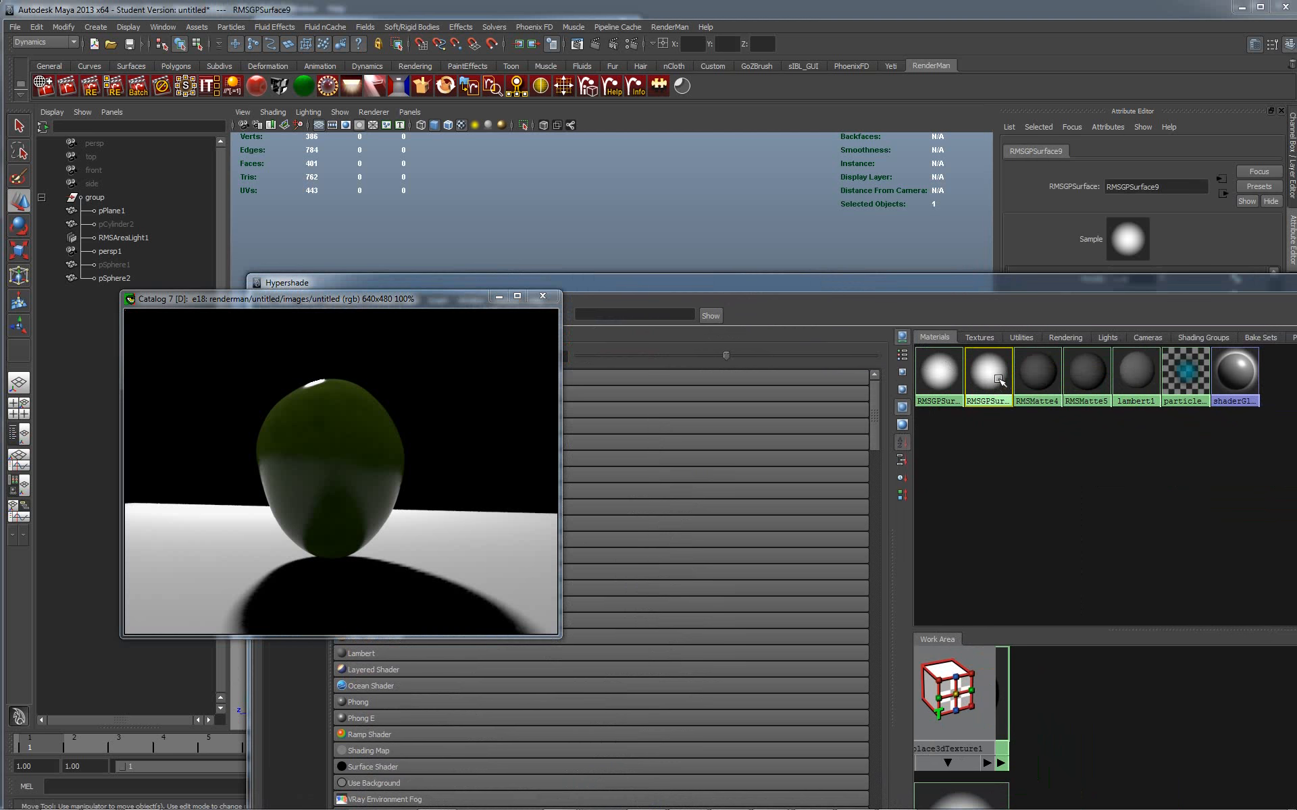
{"action": "left_click_drag", "start_coordinate": [448, 302], "coordinate": [448, 387]}
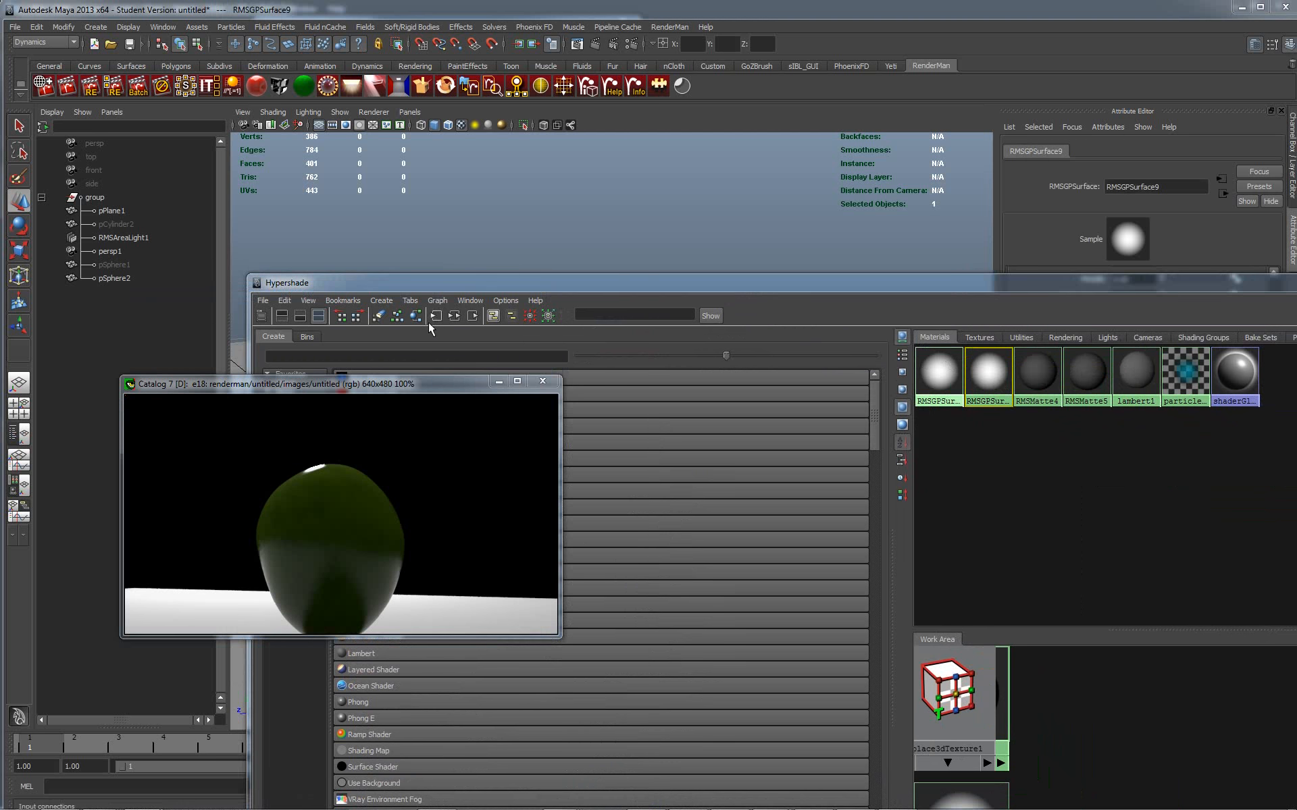
{"action": "left_click", "coordinate": [284, 301]}
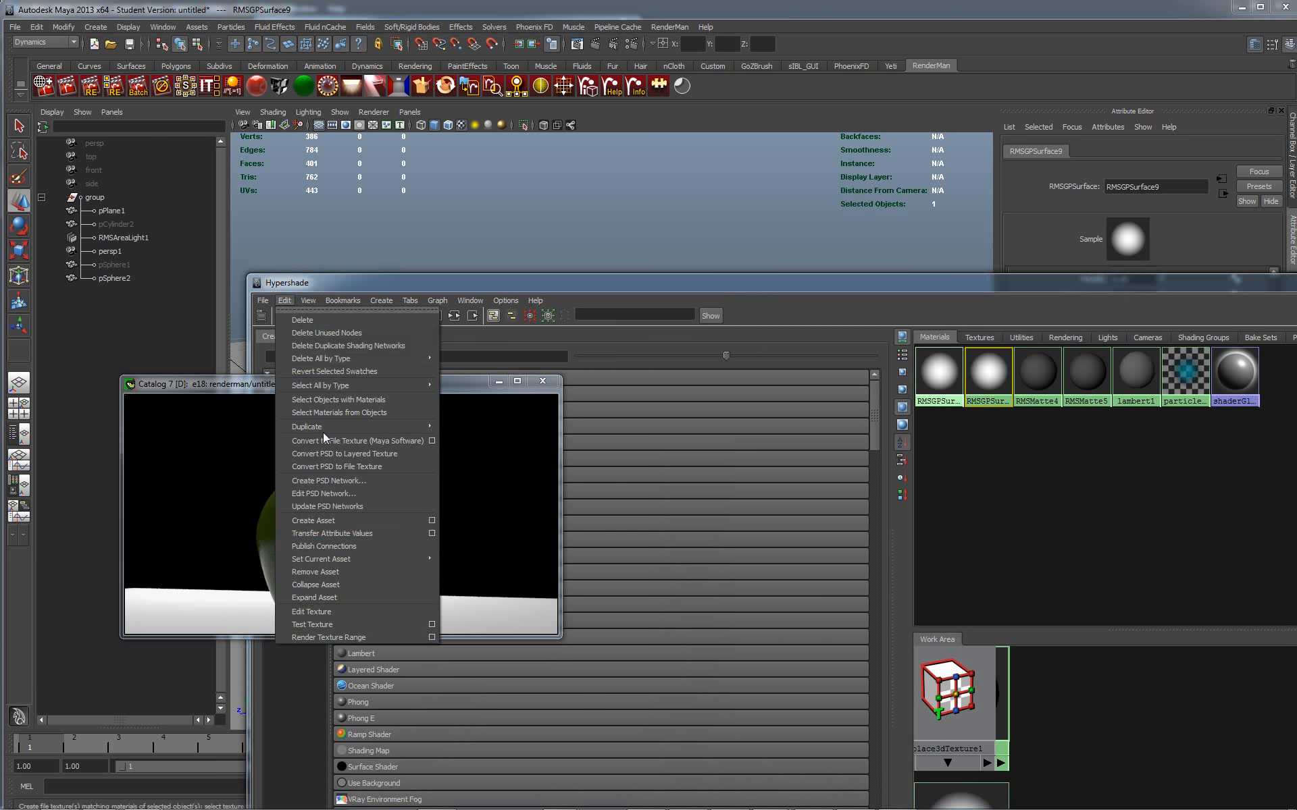
{"action": "mouse_move", "coordinate": [321, 426]}
{"action": "left_click", "coordinate": [466, 427]}
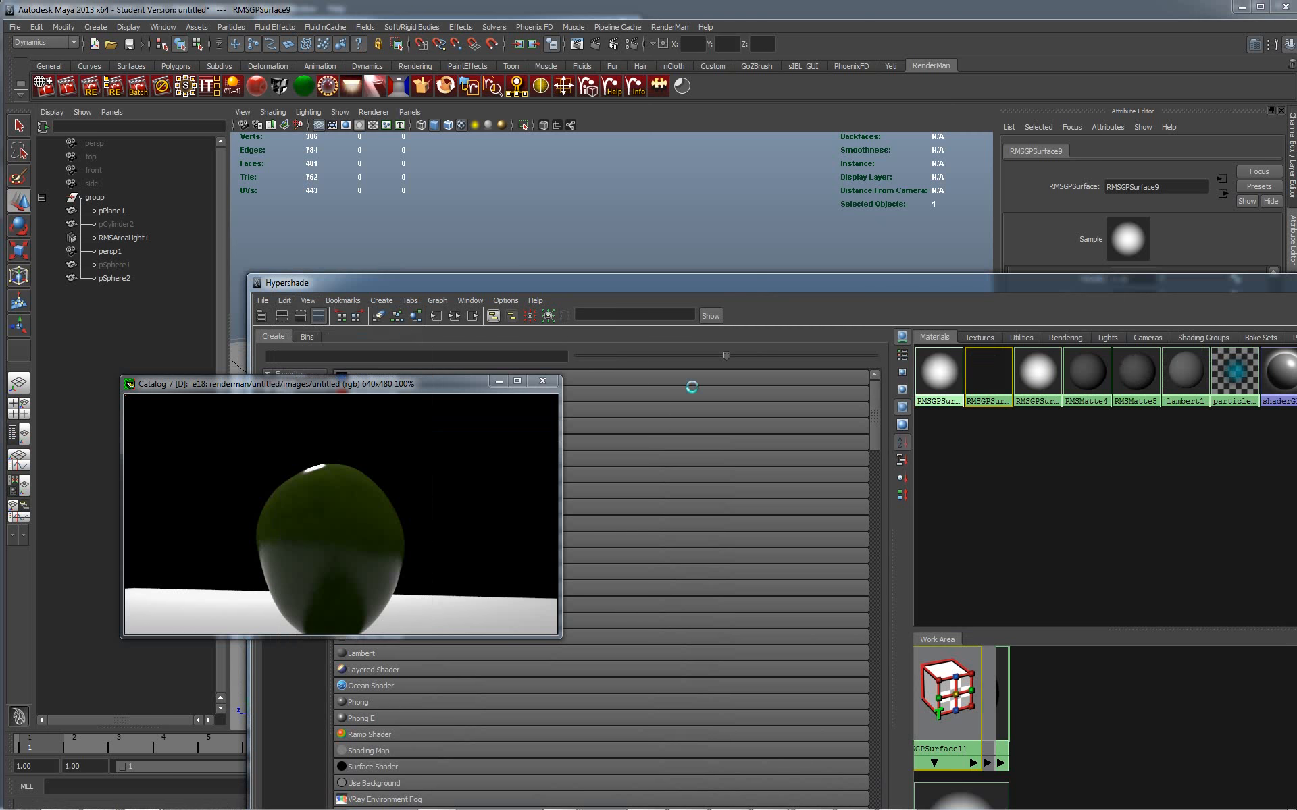
Step: Assign the RMSGPSurface9 material to pSphere2 and look over the attributes of the duplicated shader
{"action": "left_click_drag", "start_coordinate": [683, 289], "coordinate": [1292, 421]}
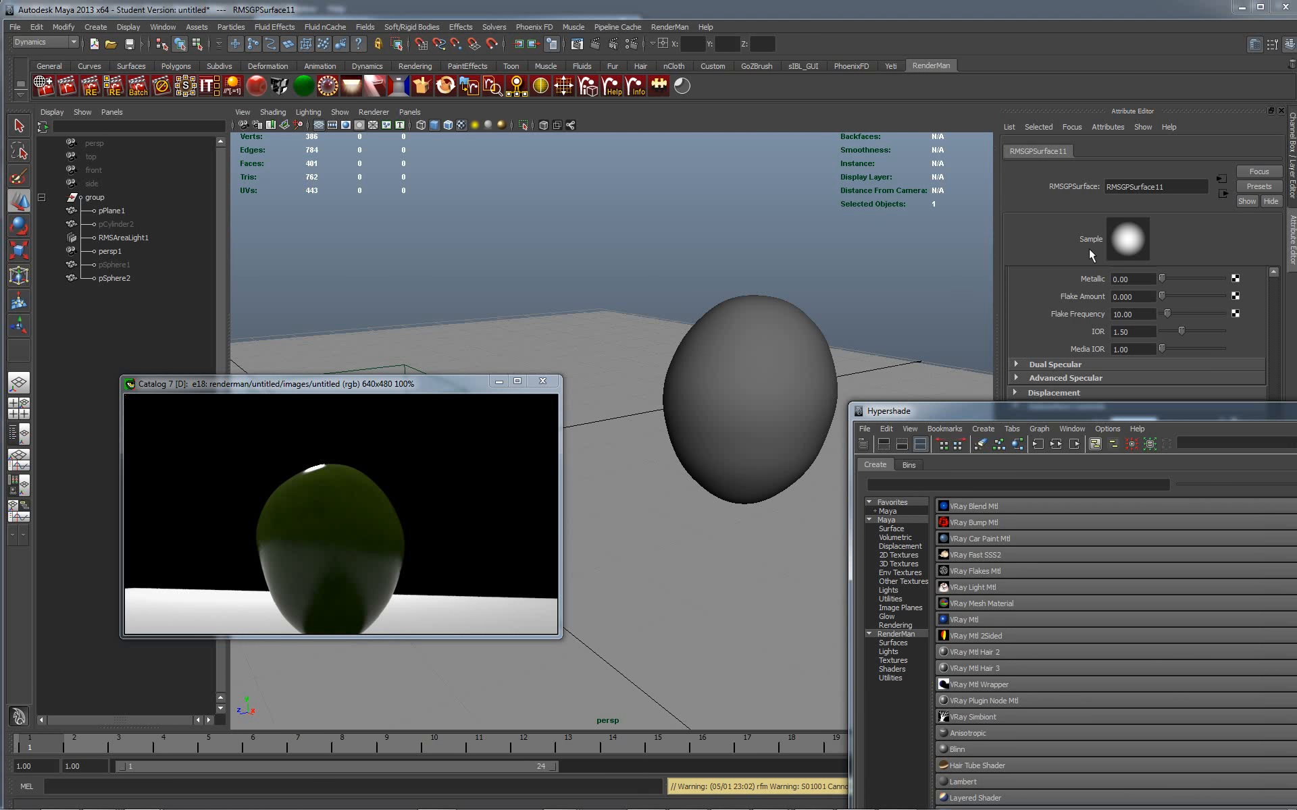
{"action": "left_click", "coordinate": [1126, 238]}
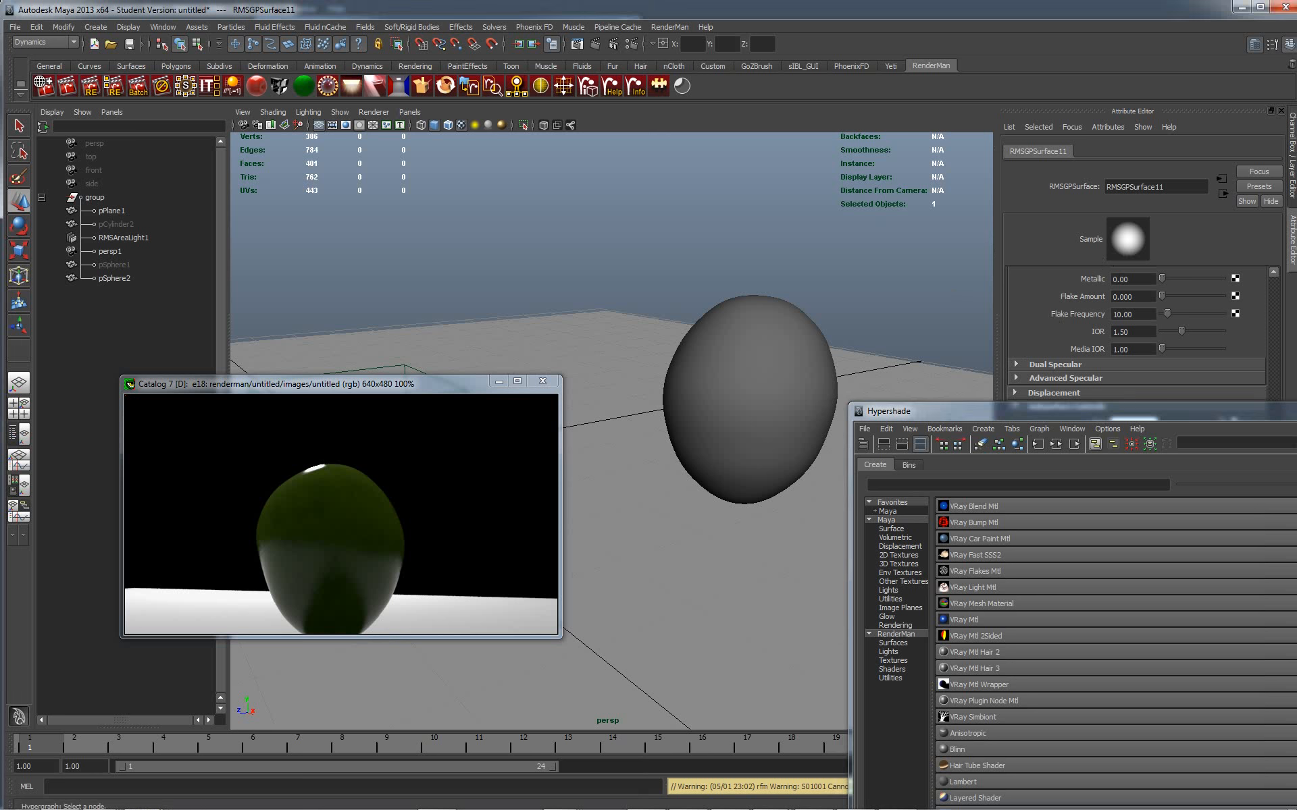
{"action": "middle_click_drag", "start_coordinate": [1296, 459], "coordinate": [758, 395]}
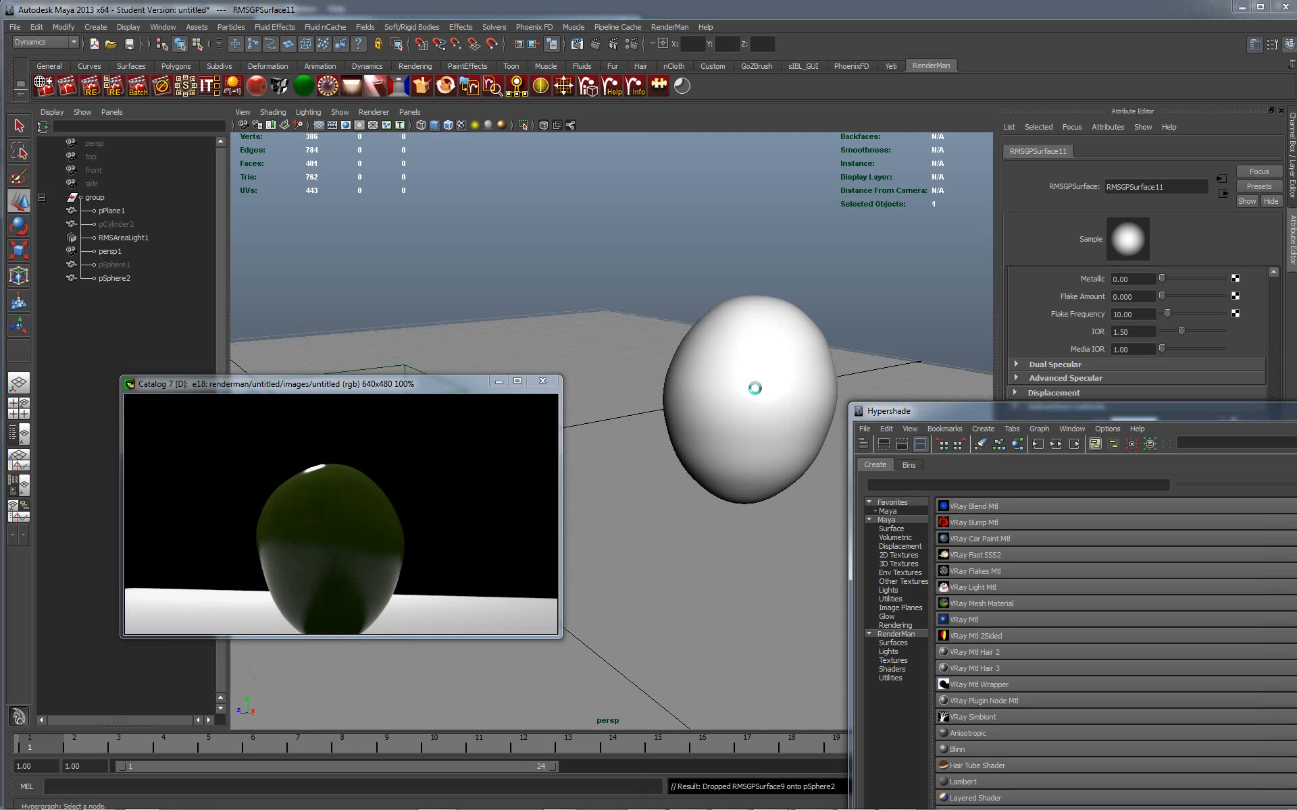
{"action": "left_click_drag", "start_coordinate": [1031, 412], "coordinate": [1183, 389]}
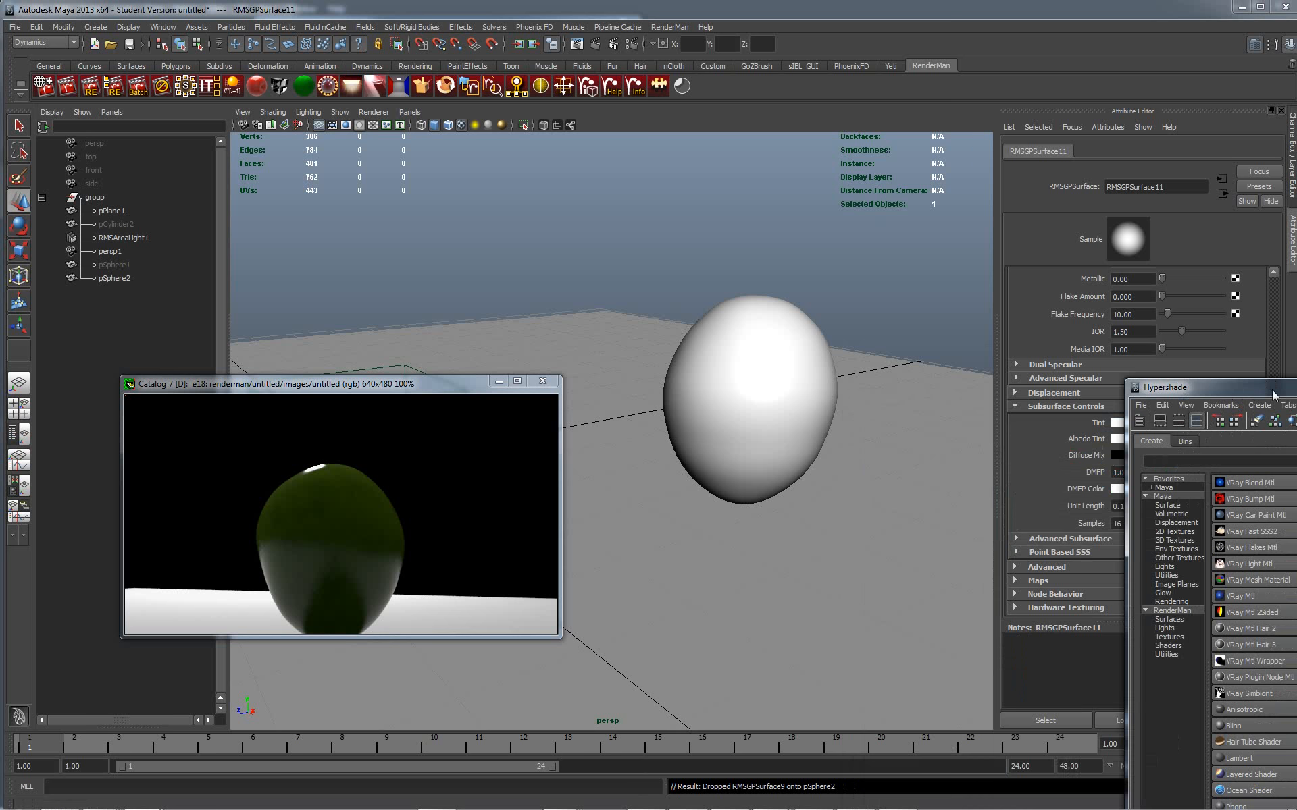
{"action": "left_click_drag", "start_coordinate": [1269, 388], "coordinate": [1296, 511]}
{"action": "left_click_drag", "start_coordinate": [1270, 462], "coordinate": [1264, 294]}
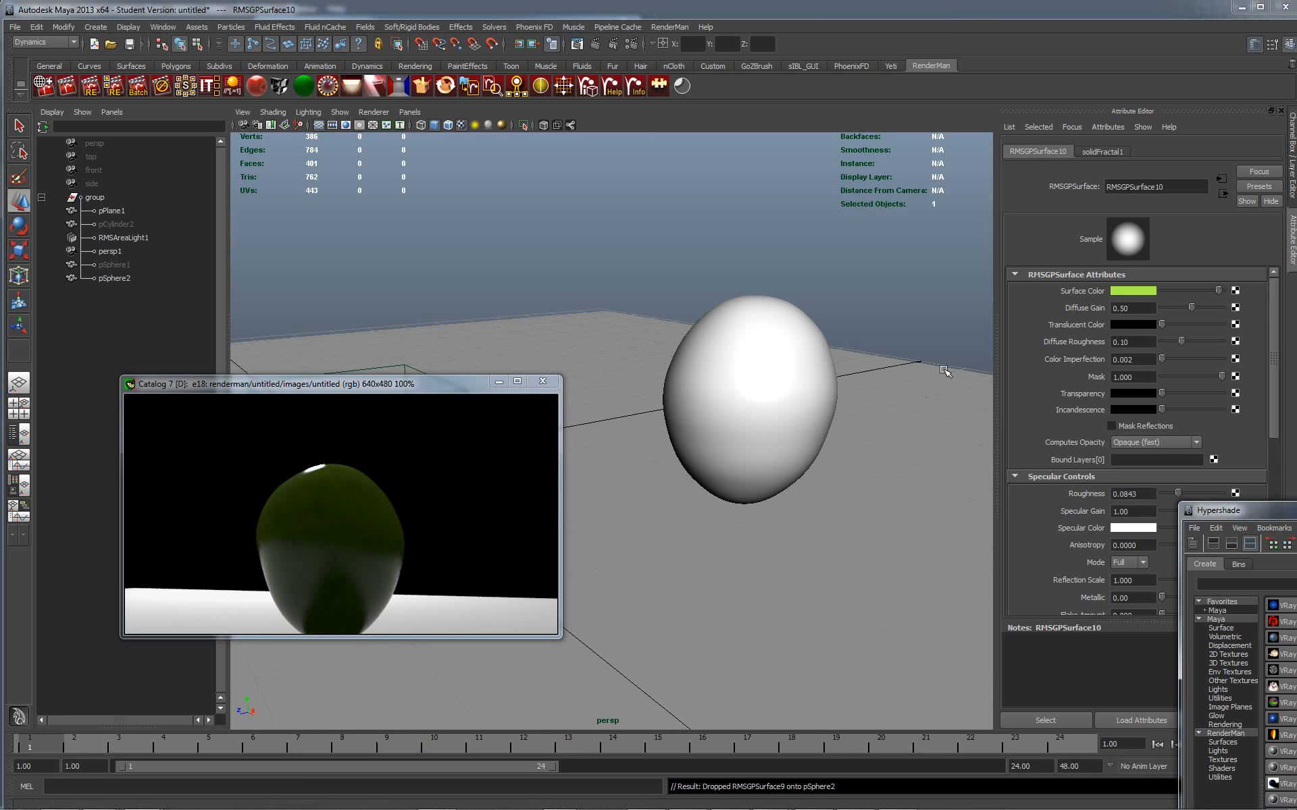
Step: Duplicate the shading network of the green grape's material RMSGPSurface10
{"action": "left_click_drag", "start_coordinate": [1296, 511], "coordinate": [553, 137]}
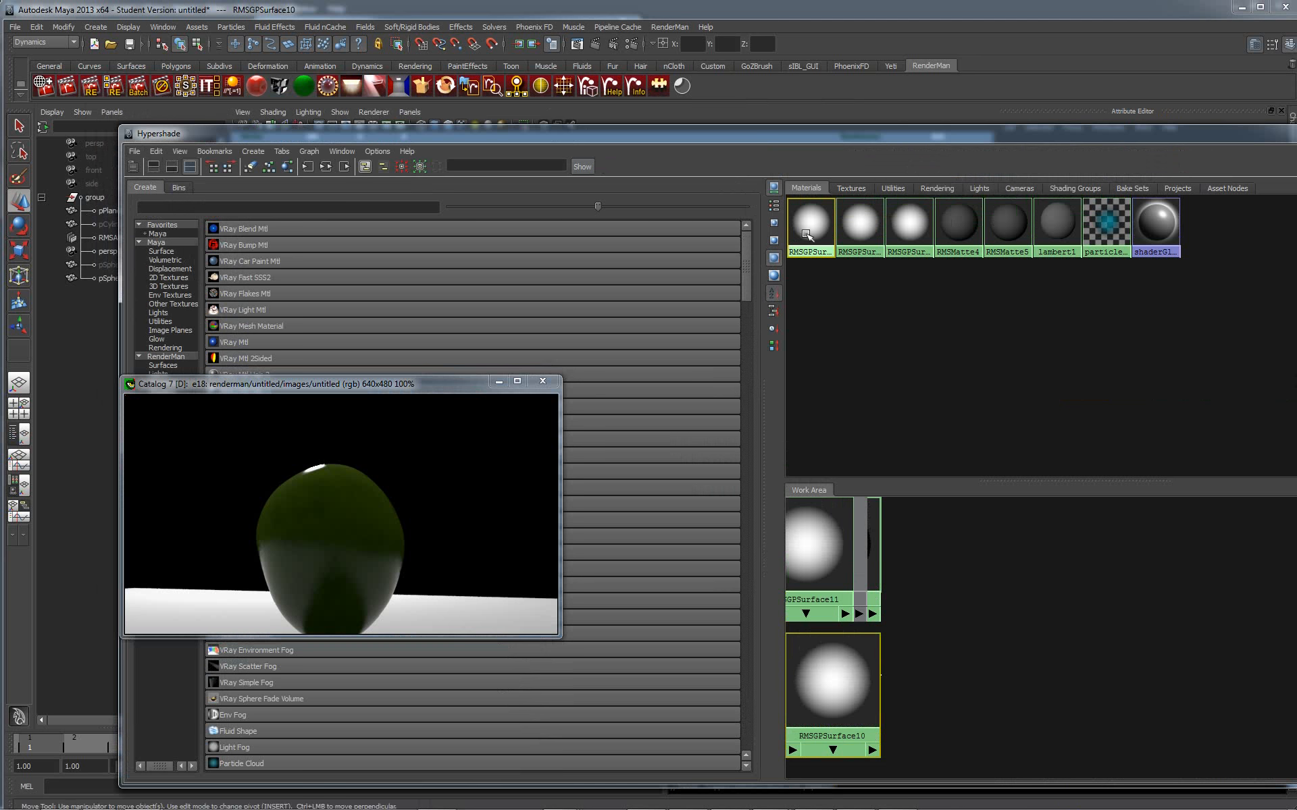
{"action": "left_click", "coordinate": [165, 149]}
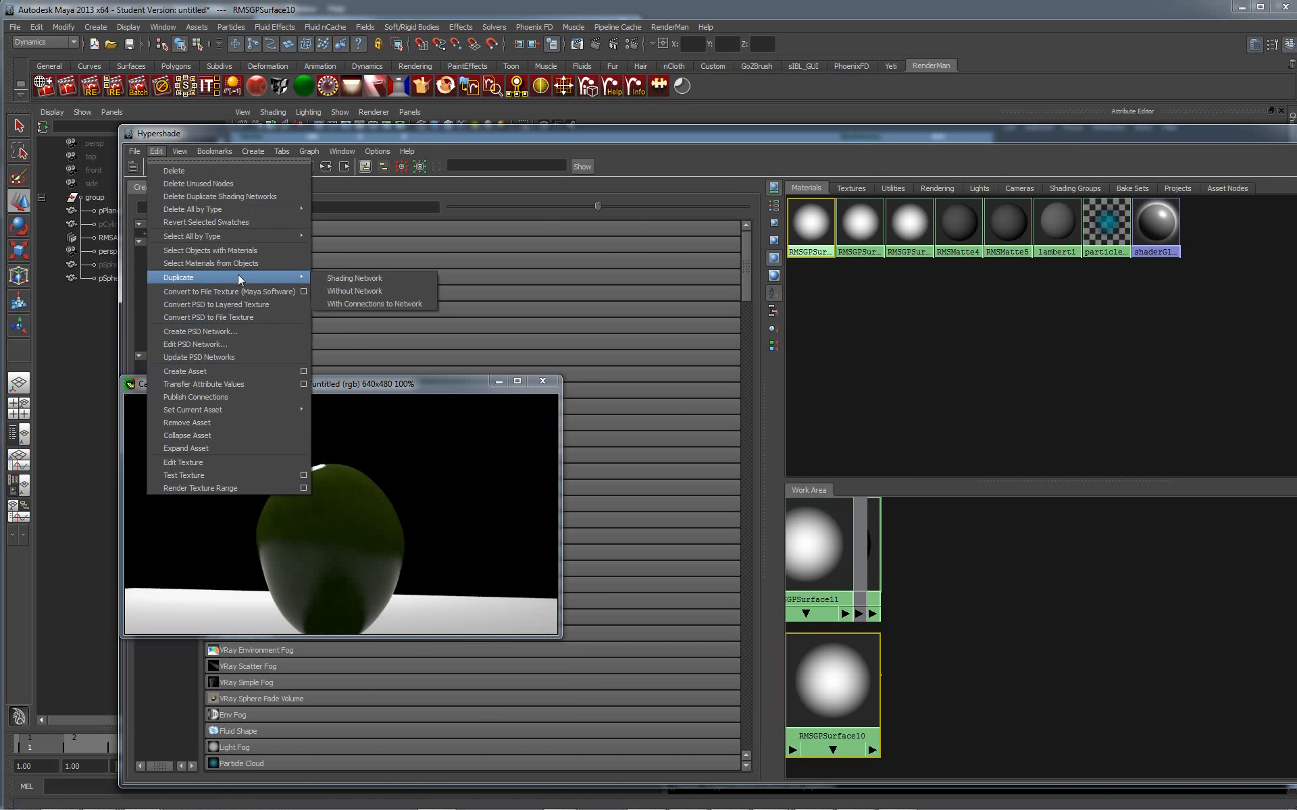
{"action": "left_click", "coordinate": [380, 279]}
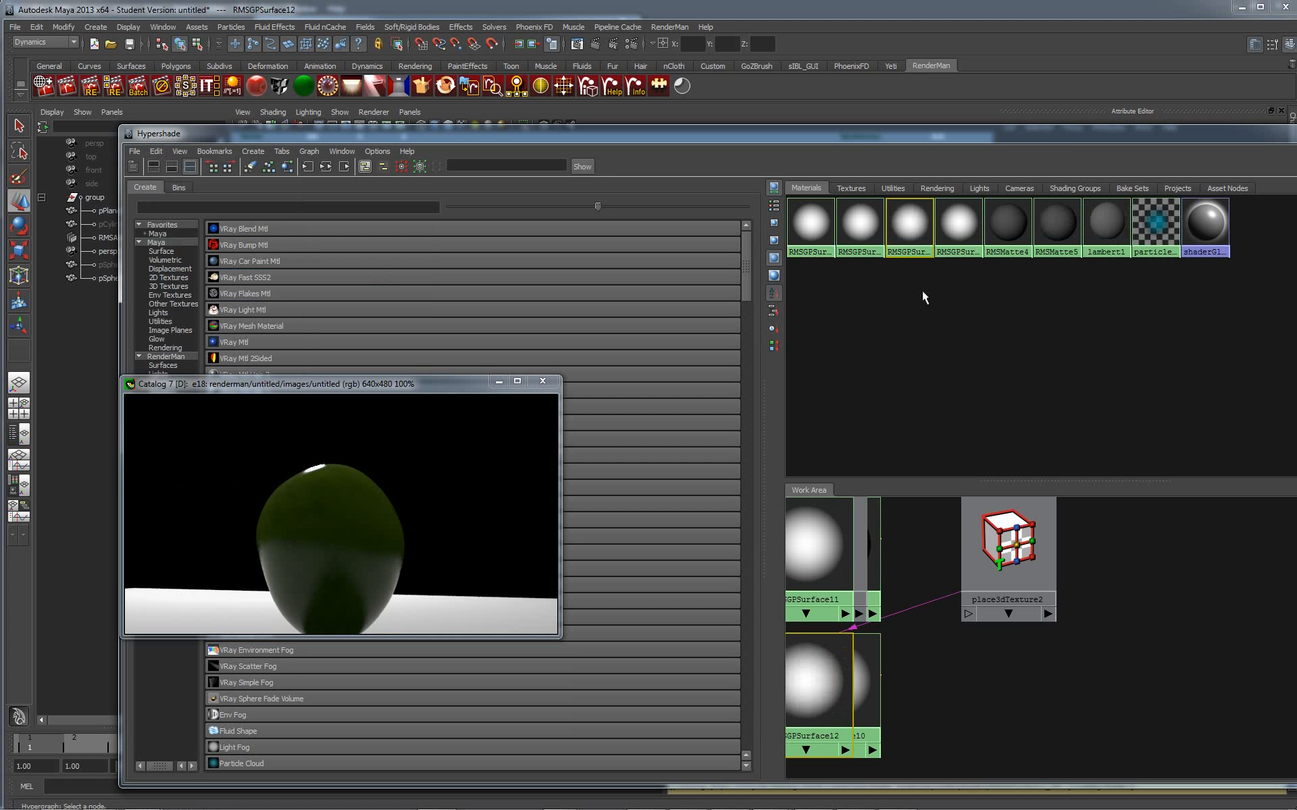
Step: Assign the duplicated green grape material to pSphere2 and re-render the scene
{"action": "left_click_drag", "start_coordinate": [899, 135], "coordinate": [1296, 487]}
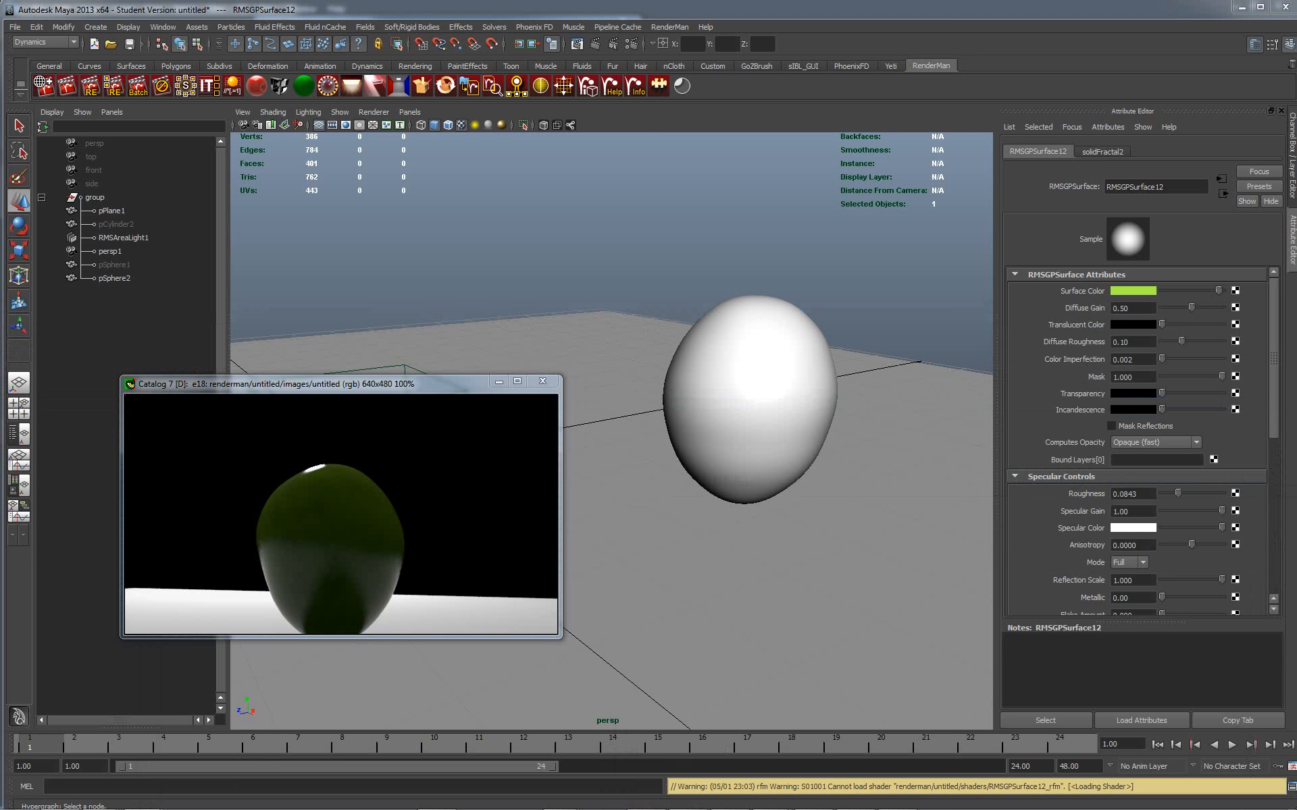
{"action": "middle_click_drag", "start_coordinate": [919, 337], "coordinate": [768, 371]}
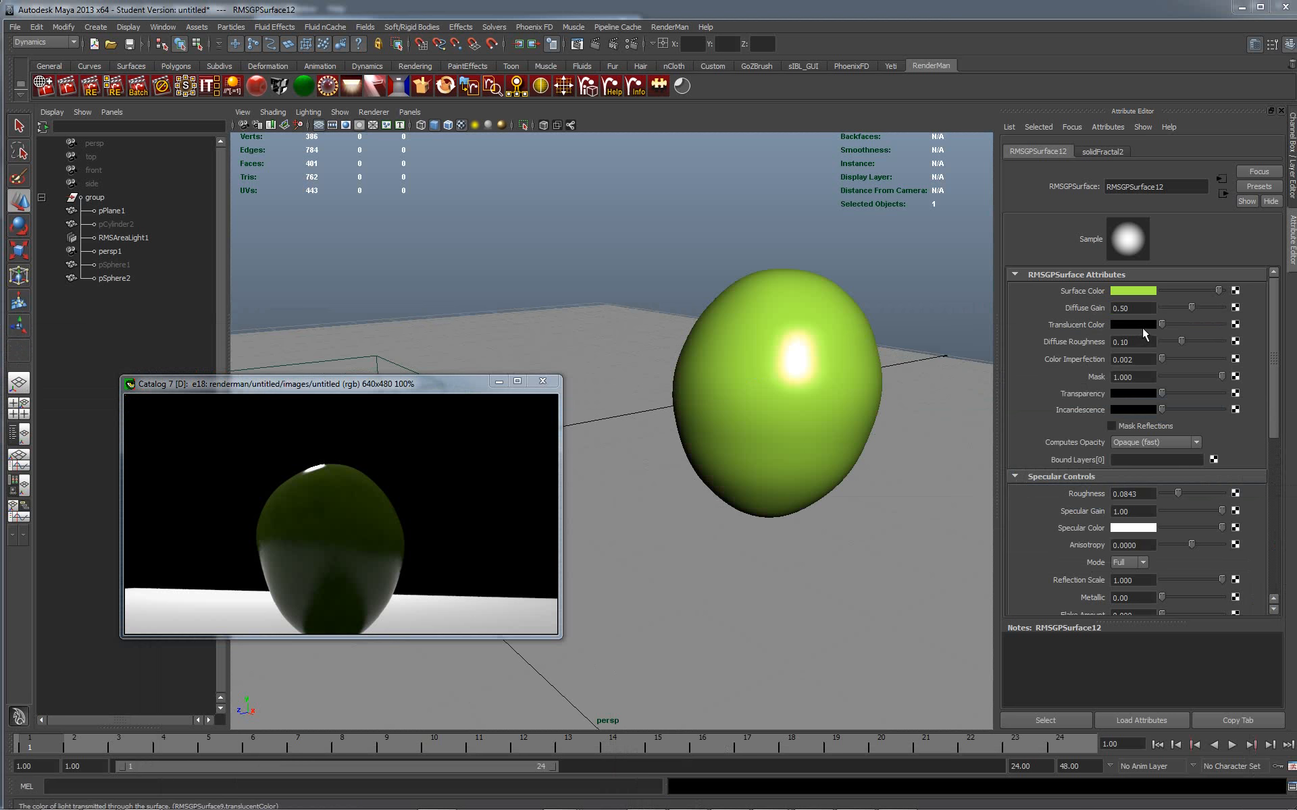
{"action": "right_click", "coordinate": [345, 446]}
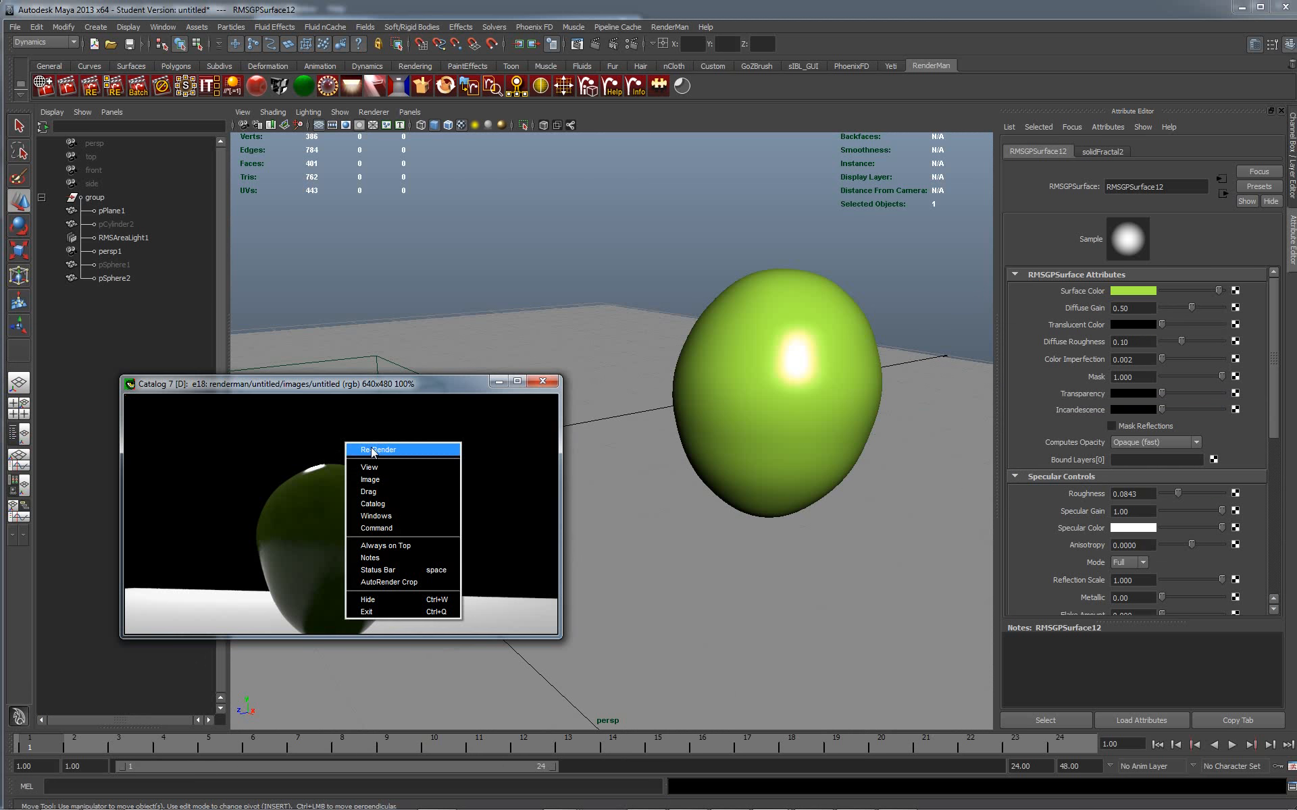
{"action": "left_click", "coordinate": [358, 449]}
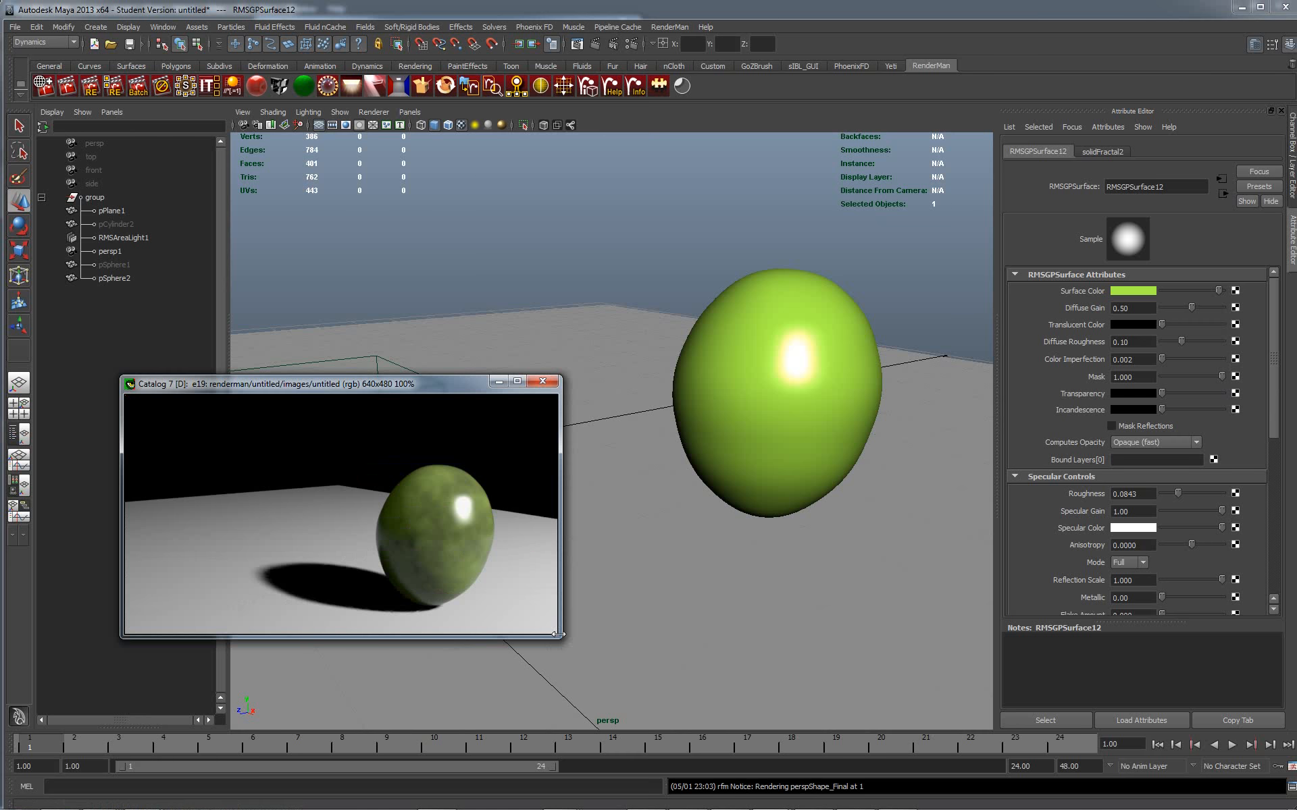
Step: Lower the amplitude of the solid fractal mapped to RMSGPSurface12's albedo tint to 0.511 and re-render the grape
{"action": "left_click_drag", "start_coordinate": [560, 639], "coordinate": [623, 748]}
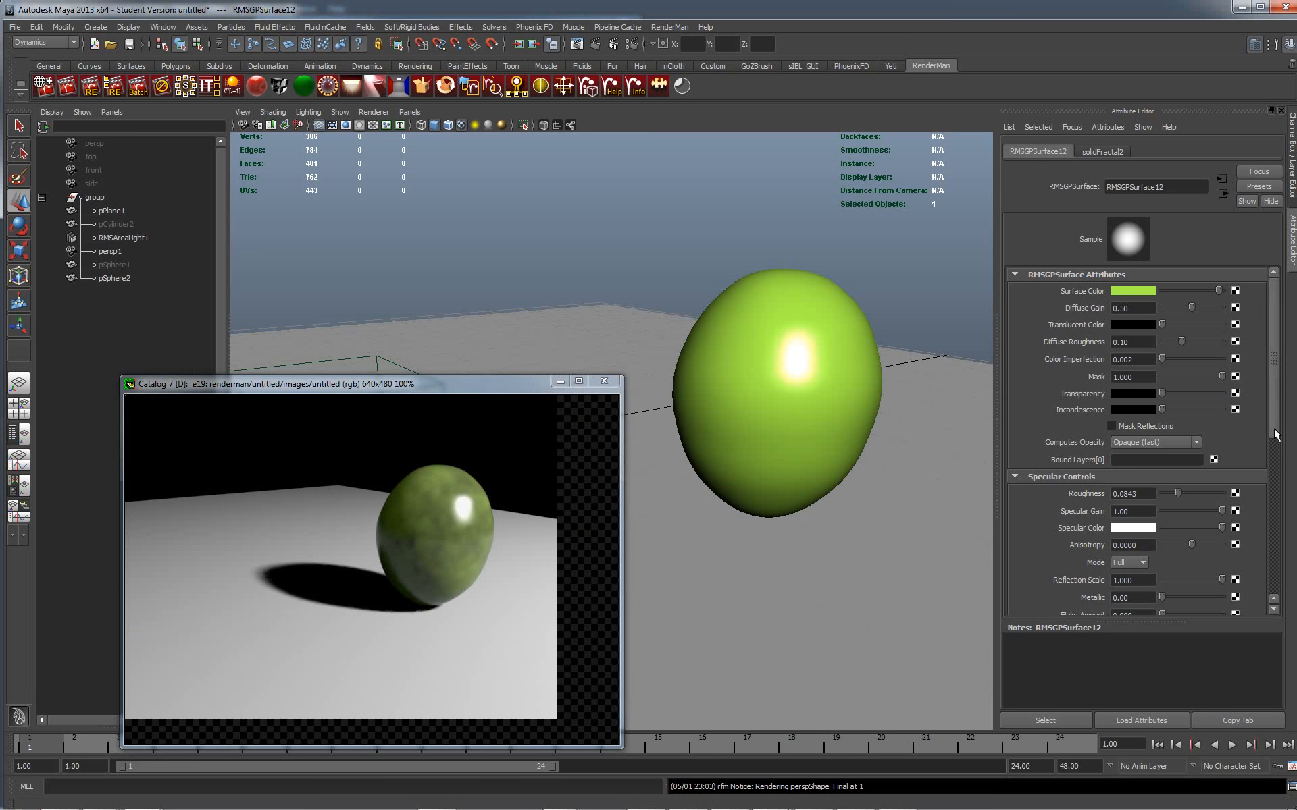
{"action": "left_click_drag", "start_coordinate": [1275, 435], "coordinate": [1286, 579]}
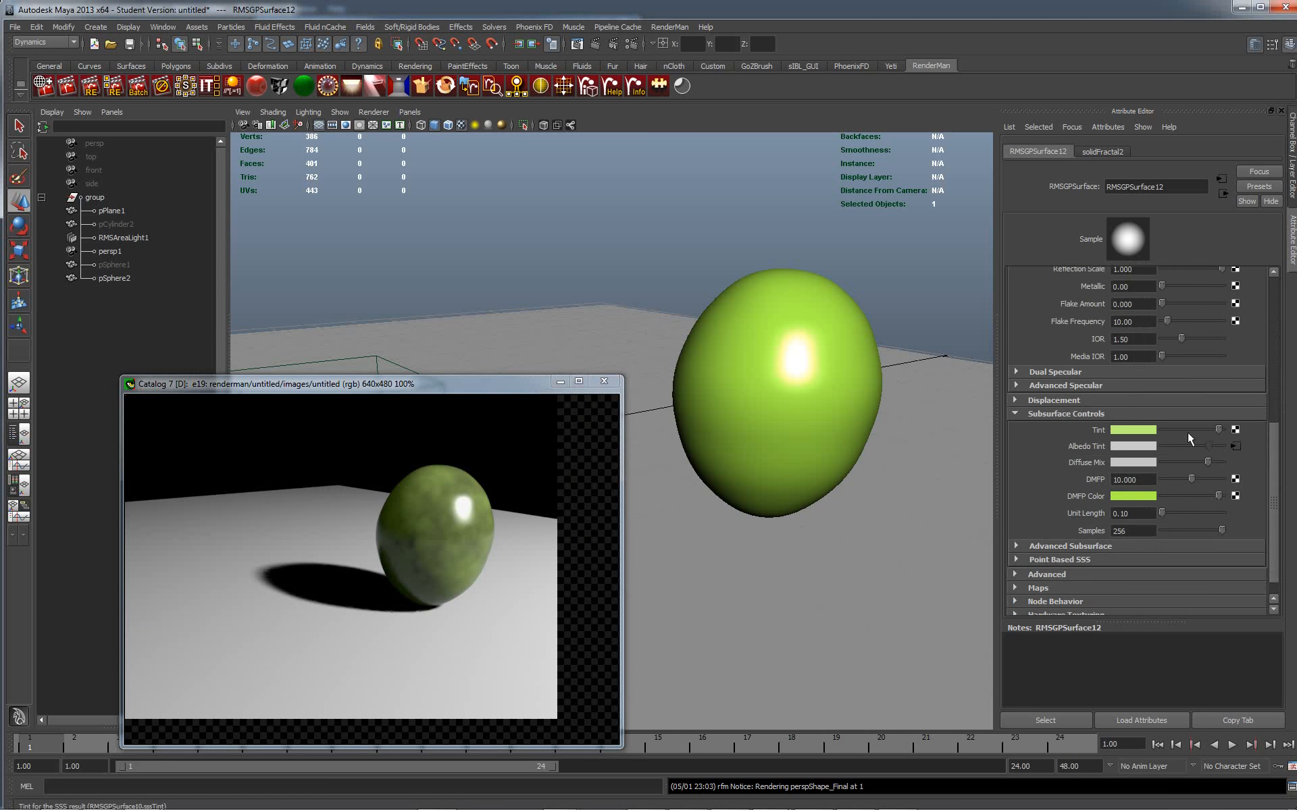
{"action": "left_click", "coordinate": [1234, 446]}
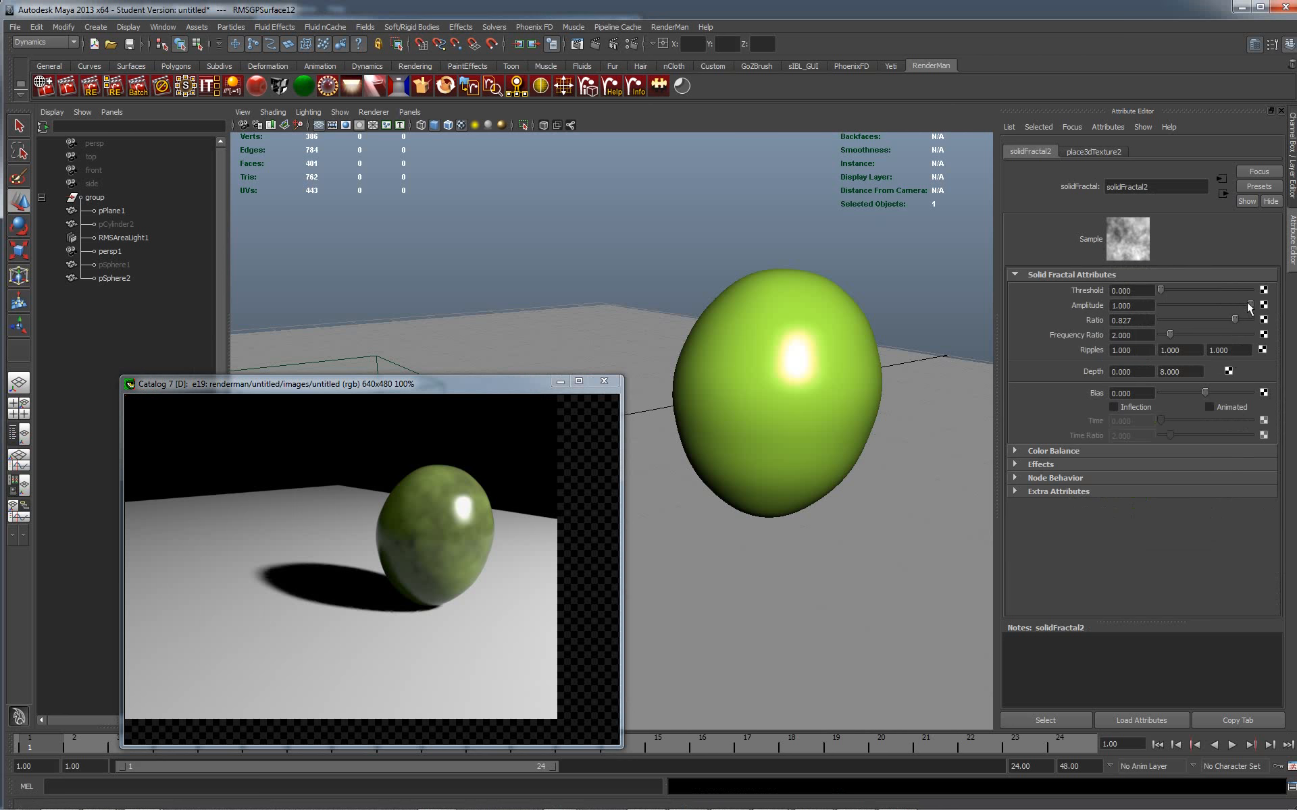
{"action": "left_click_drag", "start_coordinate": [1248, 305], "coordinate": [1206, 306]}
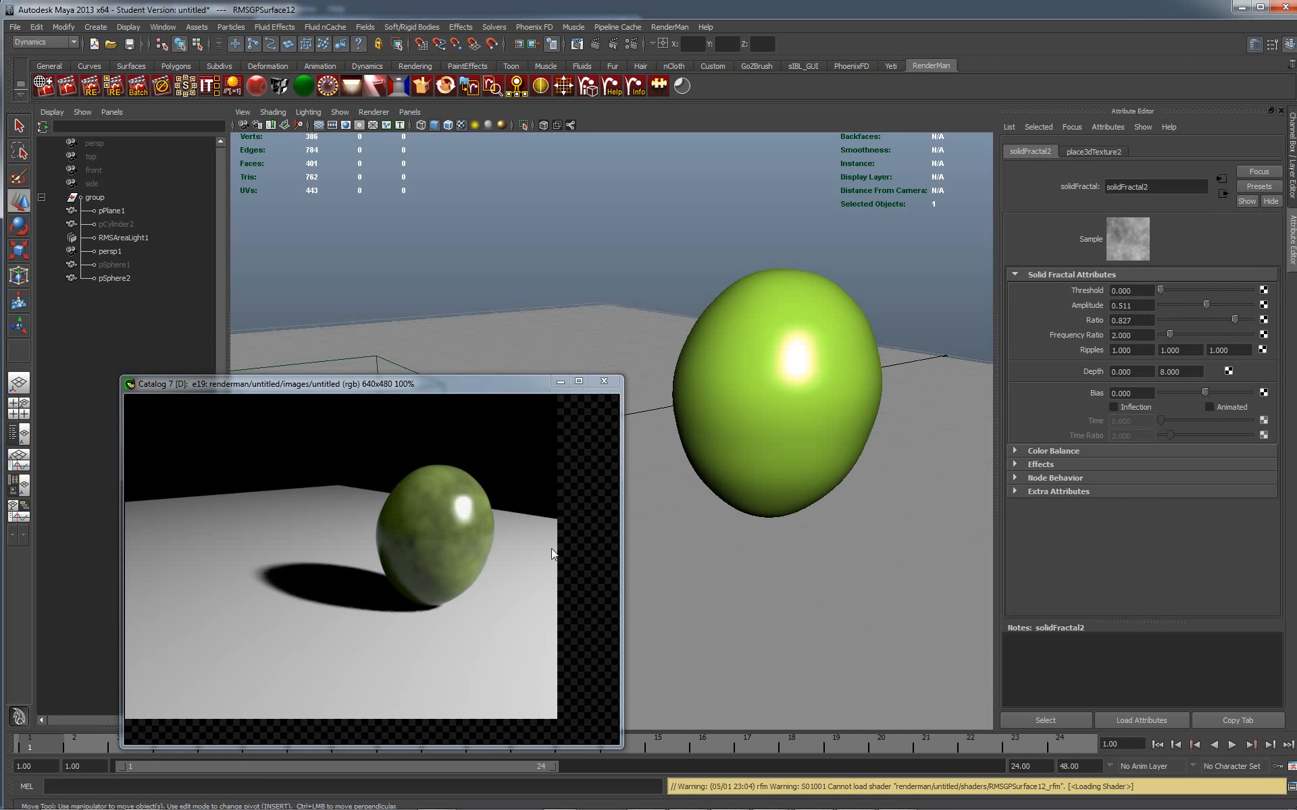
{"action": "right_click", "coordinate": [420, 493]}
{"action": "left_click", "coordinate": [445, 501]}
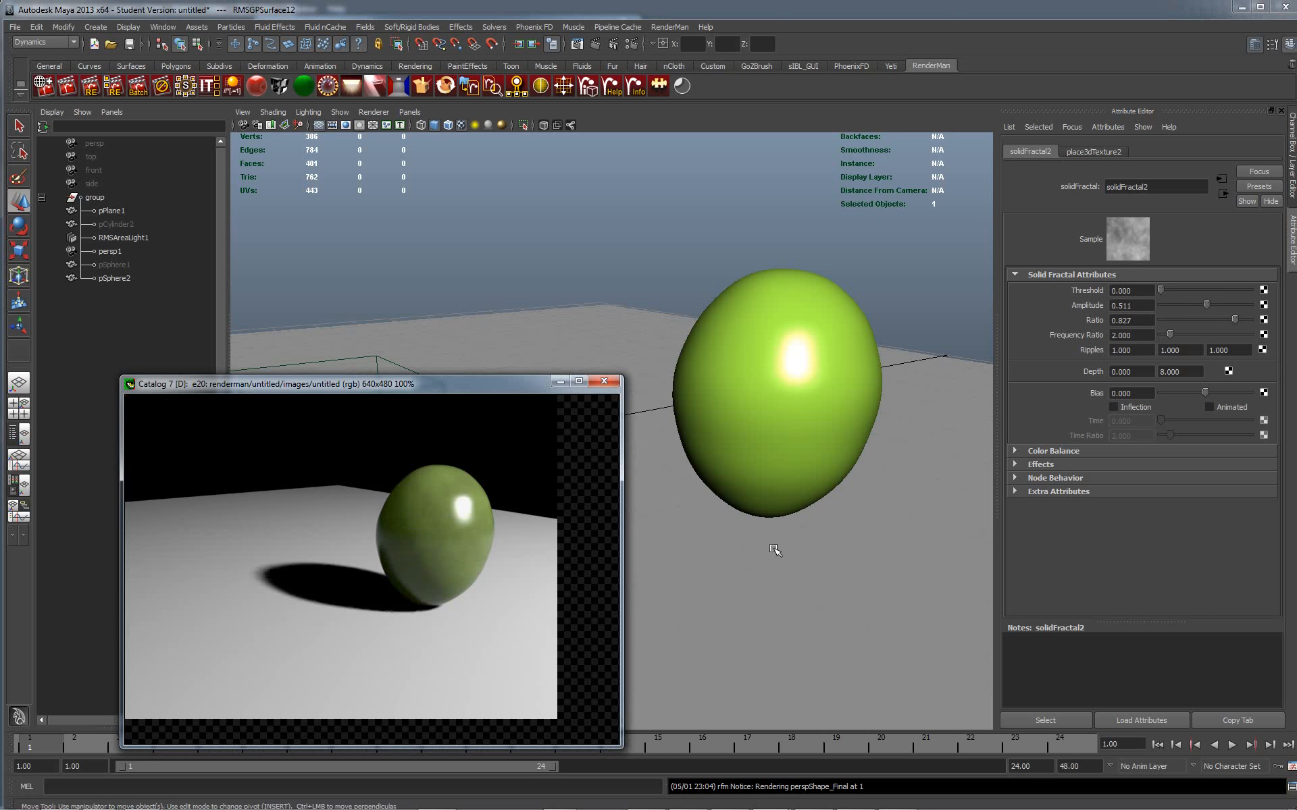
Step: Frame pSphere2 more closely and set the surface color of its RMSGPSurface12 material to white
{"action": "right_click_drag", "start_coordinate": [724, 559], "coordinate": [854, 628], "text": "alt"}
{"action": "middle_click_drag", "start_coordinate": [642, 223], "coordinate": [452, 211], "text": "alt"}
{"action": "left_click_drag", "start_coordinate": [536, 385], "coordinate": [411, 369]}
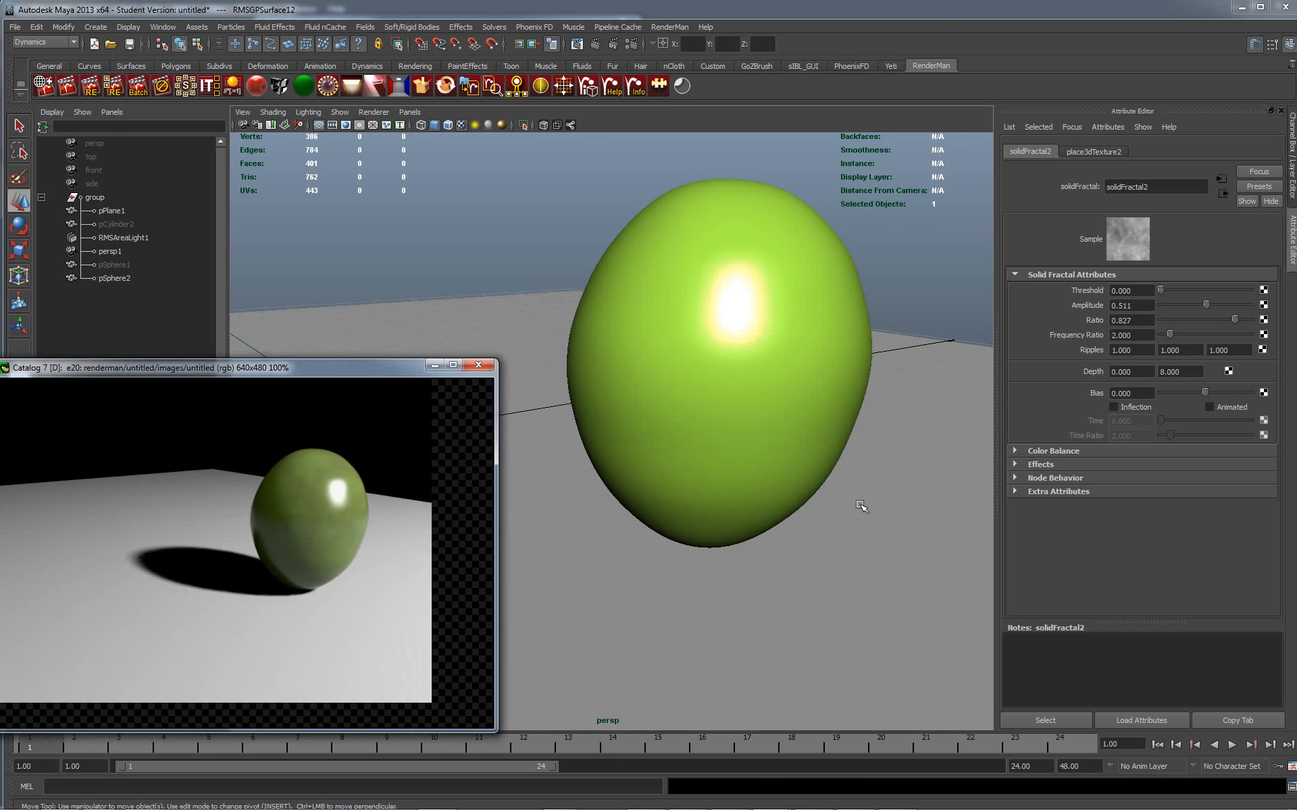
{"action": "left_click_drag", "start_coordinate": [666, 626], "coordinate": [680, 628], "text": "alt"}
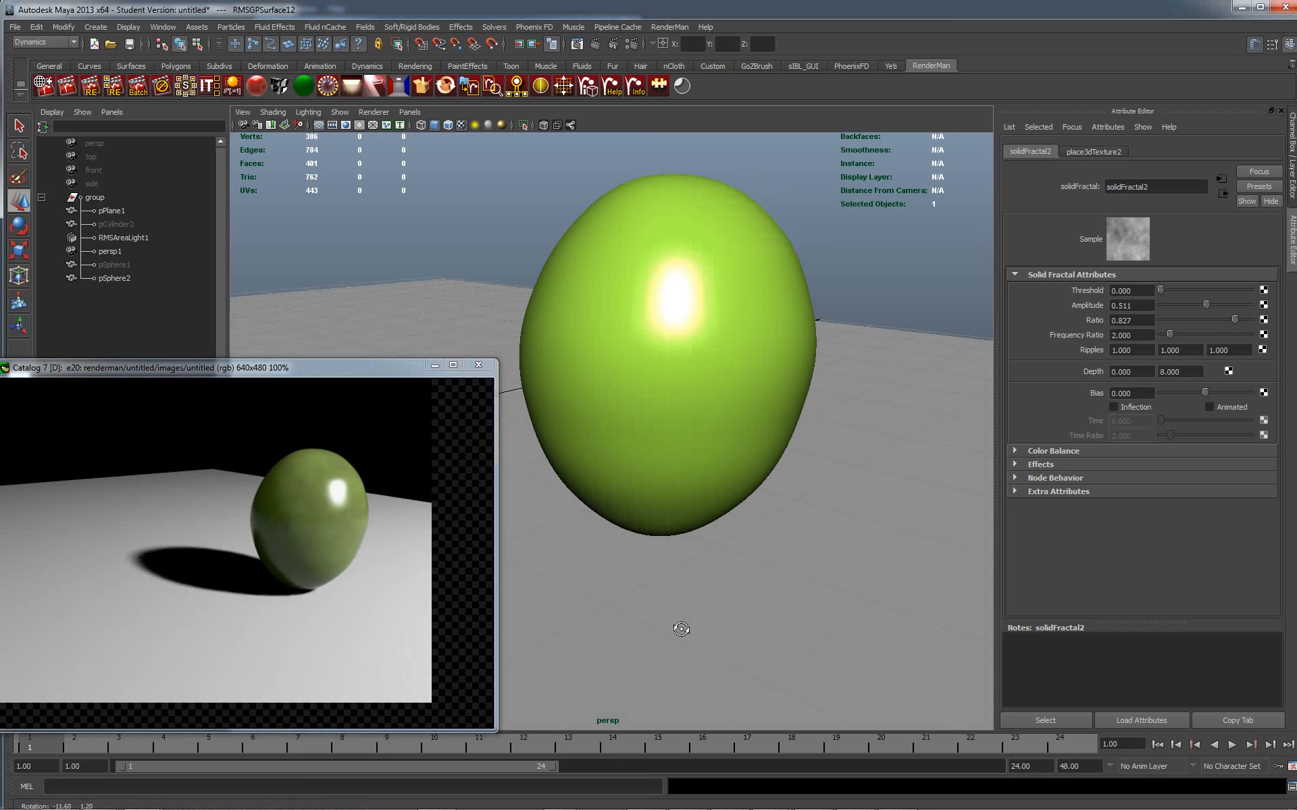
{"action": "left_click", "coordinate": [745, 319]}
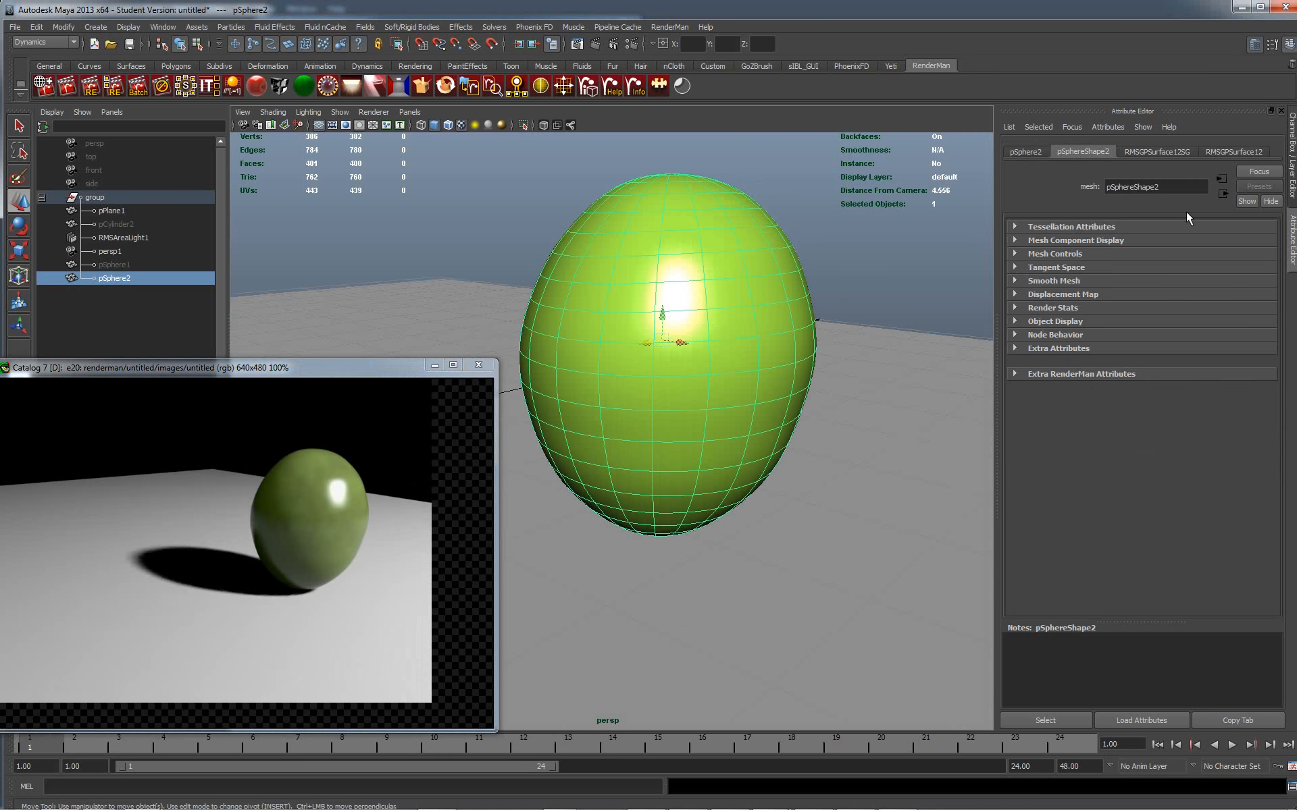
{"action": "left_click", "coordinate": [1227, 152]}
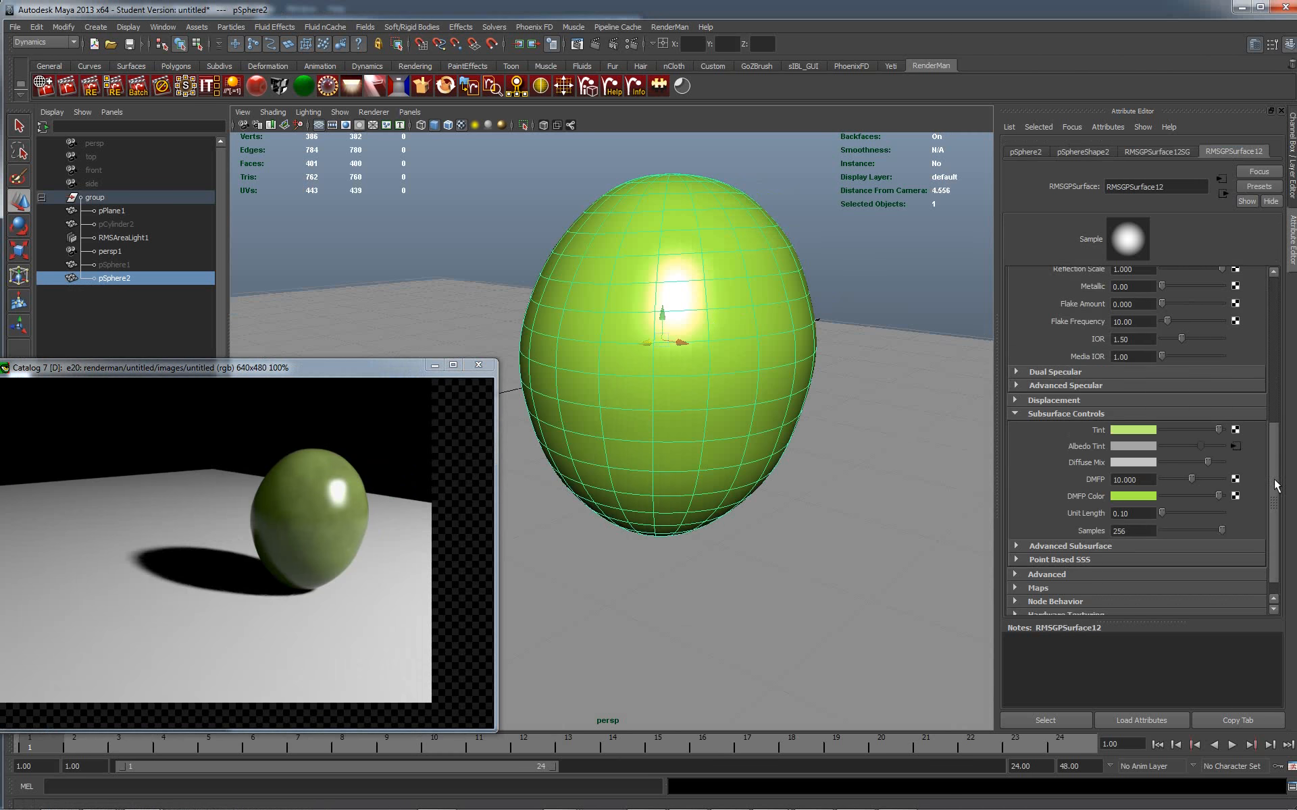
{"action": "left_click_drag", "start_coordinate": [1273, 489], "coordinate": [1279, 327]}
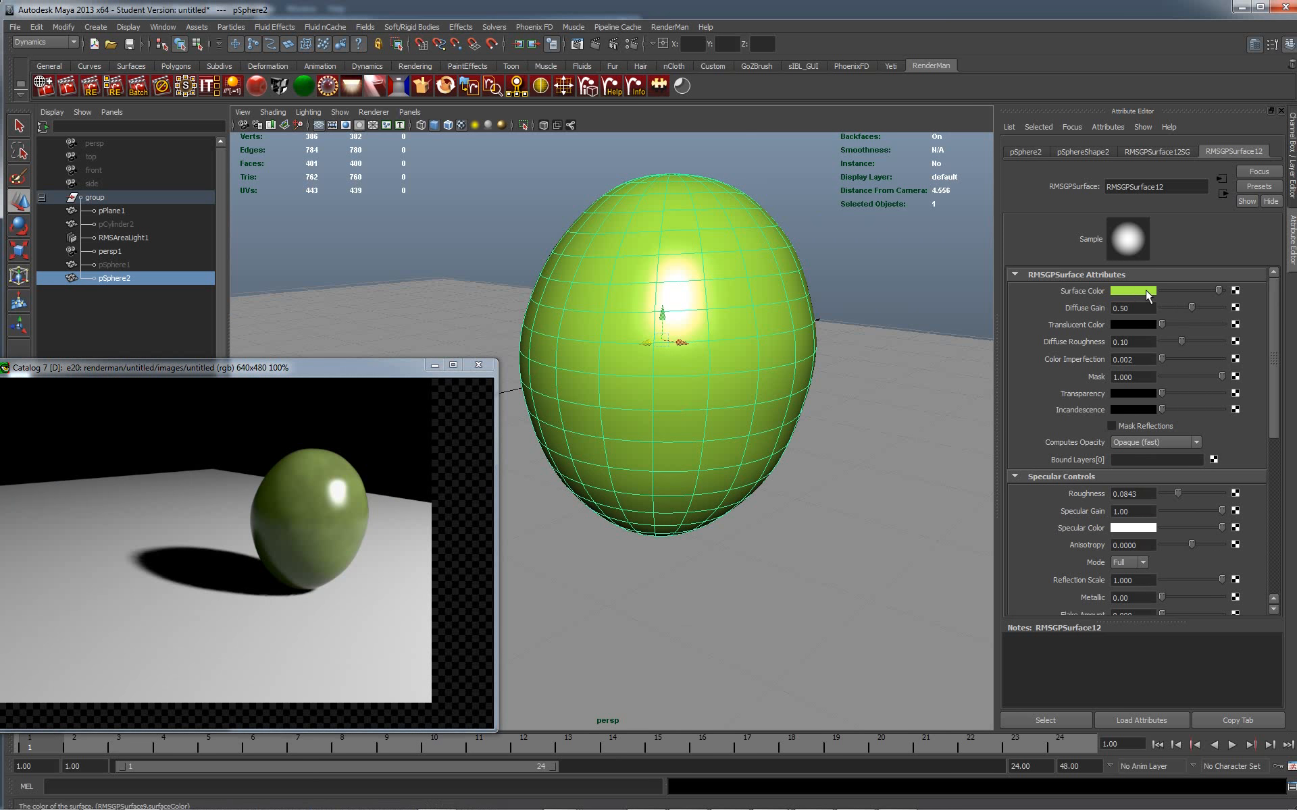
{"action": "left_click", "coordinate": [1145, 290]}
{"action": "left_click", "coordinate": [1091, 262]}
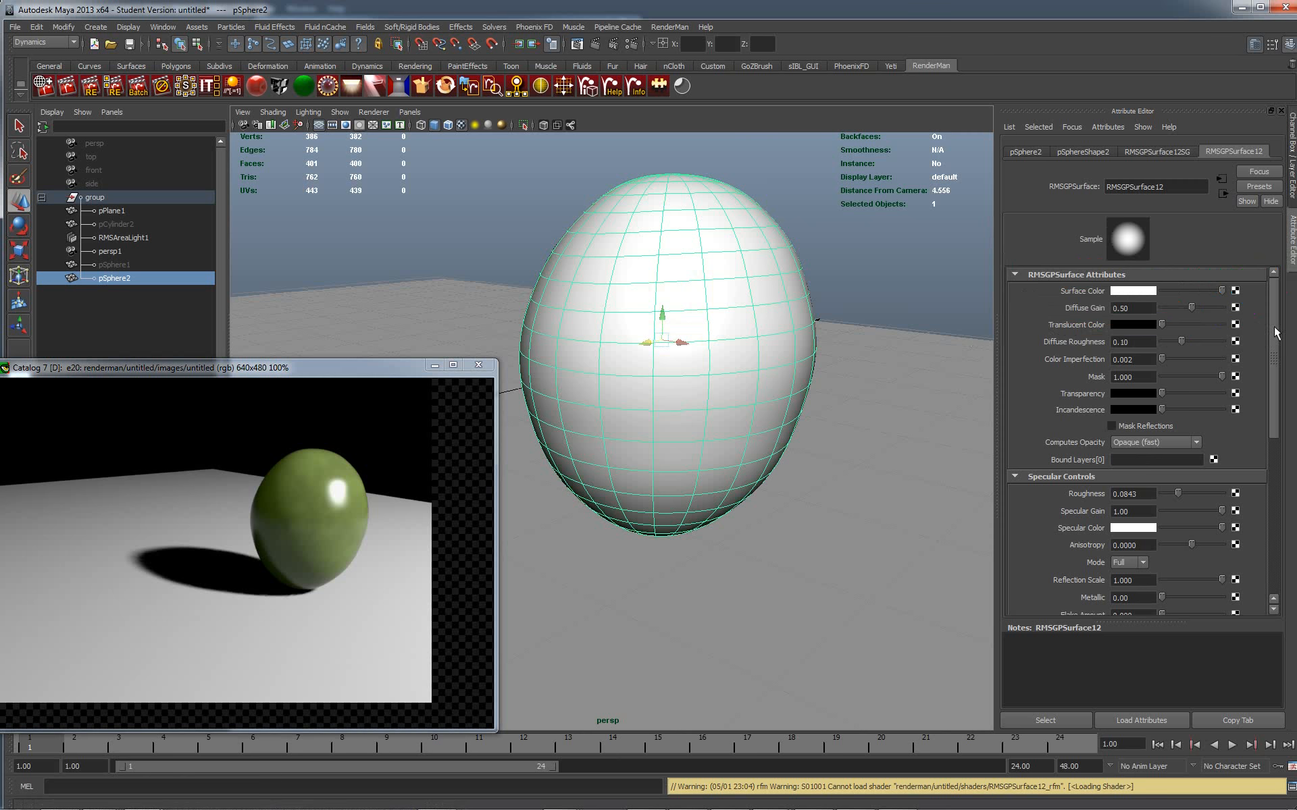
Step: Set the subsurface tint of RMSGPSurface12 to a saturated red with hue 352 and re-render the scene
{"action": "left_click_drag", "start_coordinate": [1272, 338], "coordinate": [1284, 573]}
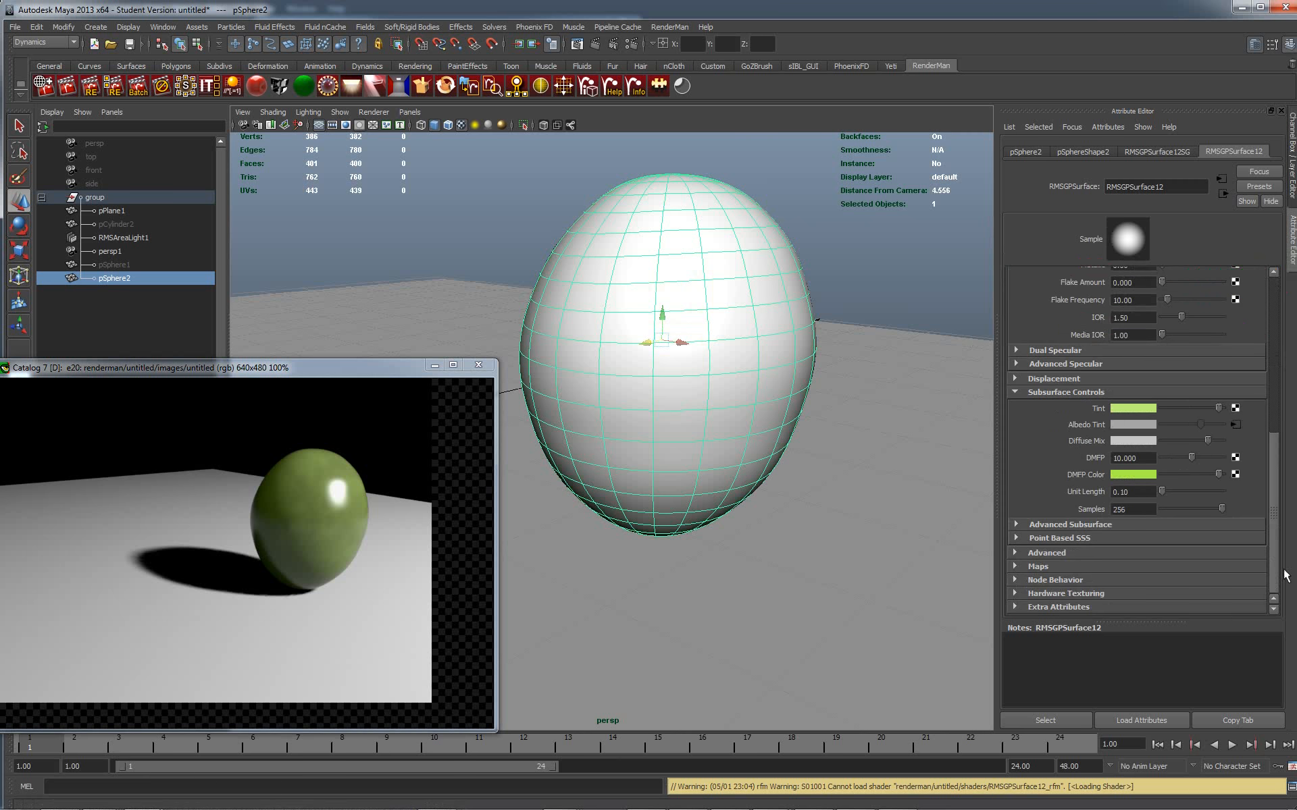
{"action": "left_click", "coordinate": [1125, 408]}
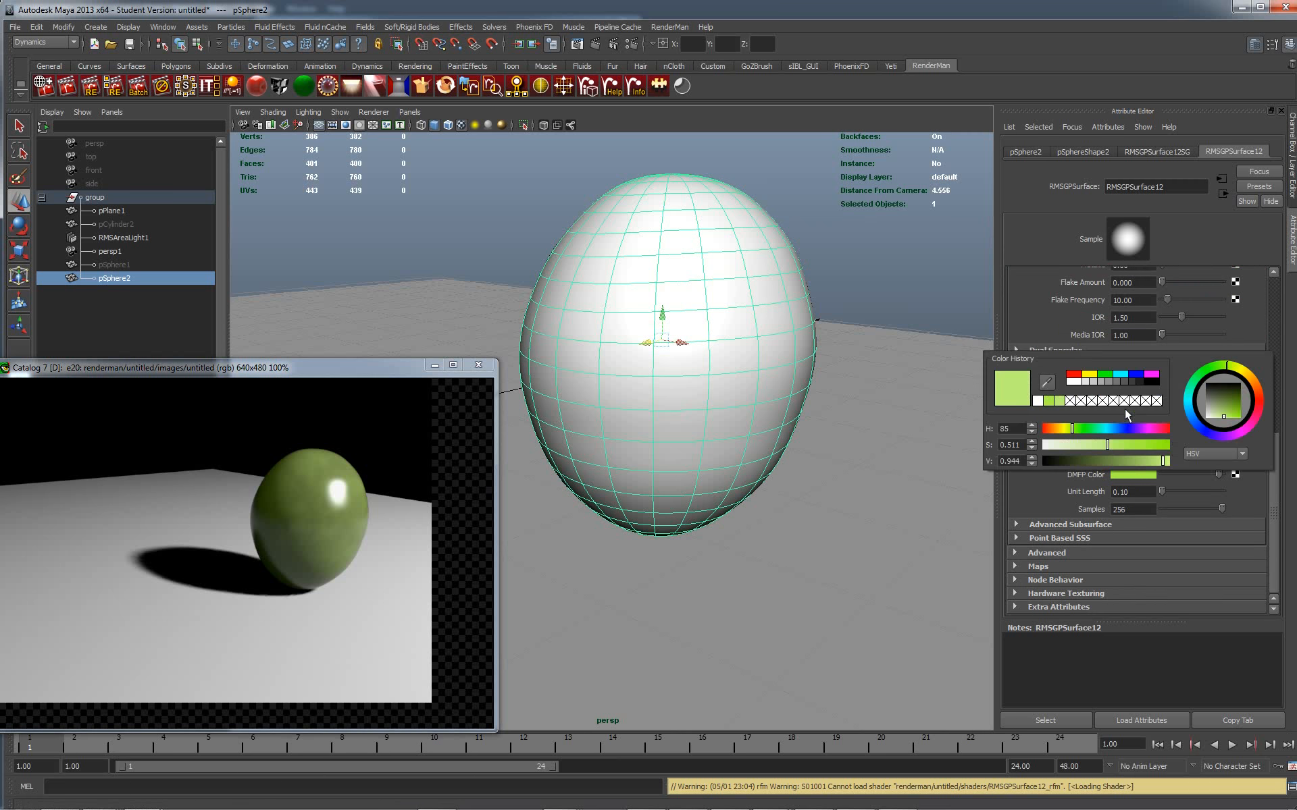
{"action": "left_click", "coordinate": [1074, 376]}
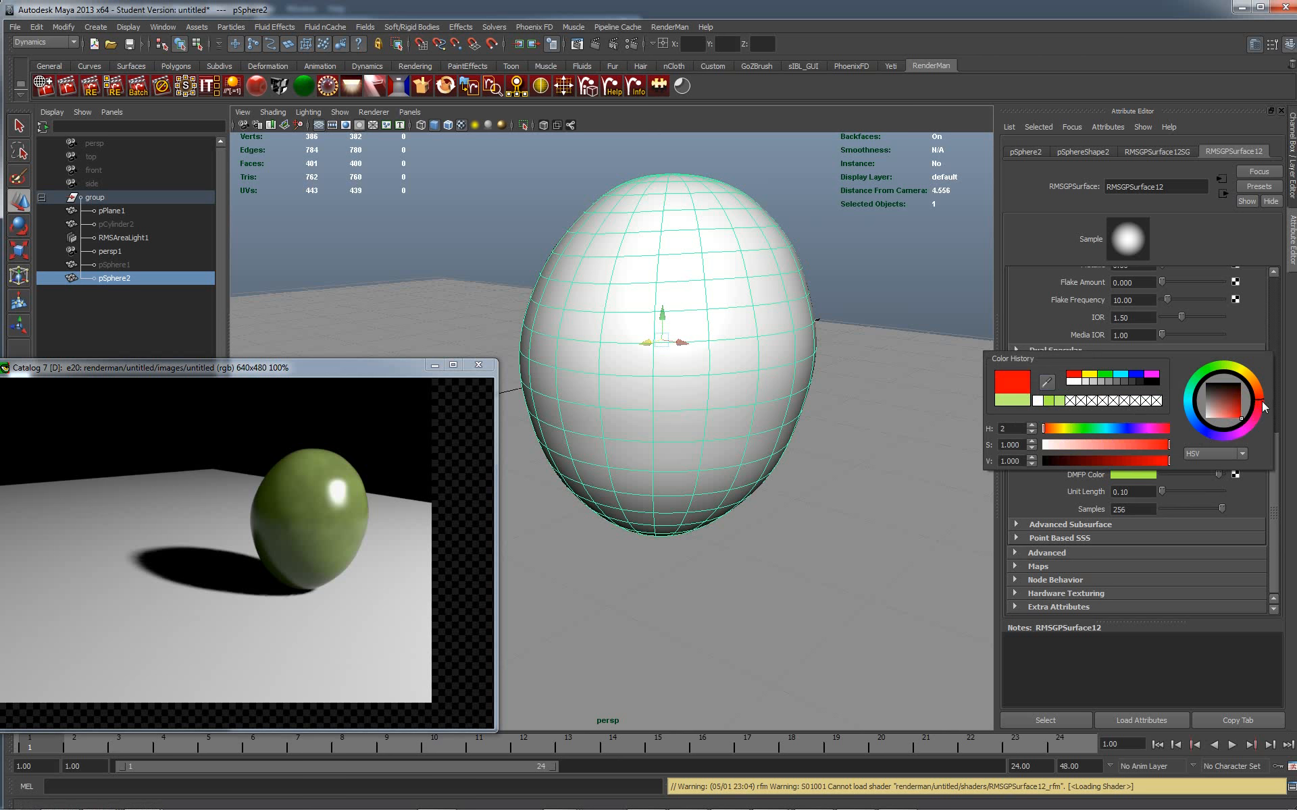
{"action": "left_click_drag", "start_coordinate": [1265, 406], "coordinate": [1264, 425]}
{"action": "left_click_drag", "start_coordinate": [1265, 419], "coordinate": [1267, 411]}
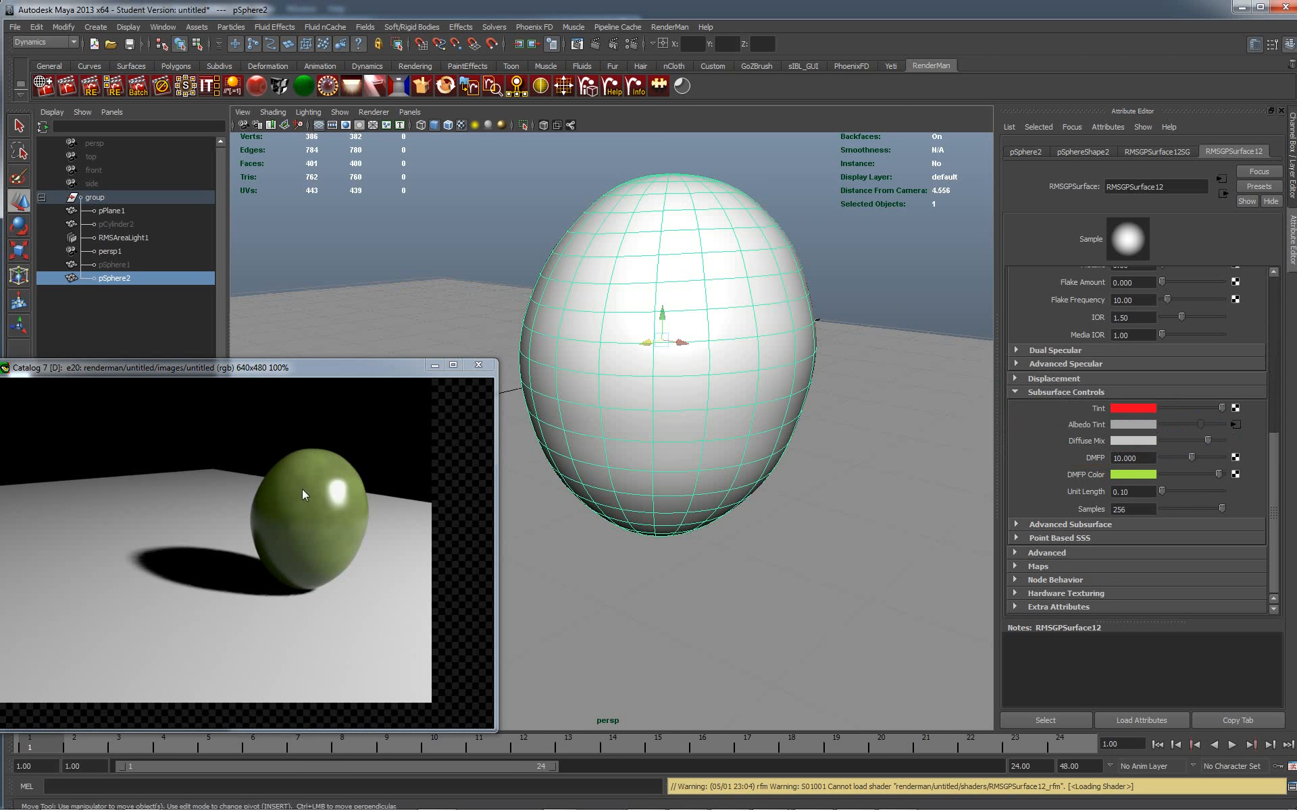
{"action": "right_click", "coordinate": [305, 459]}
{"action": "left_click", "coordinate": [289, 455]}
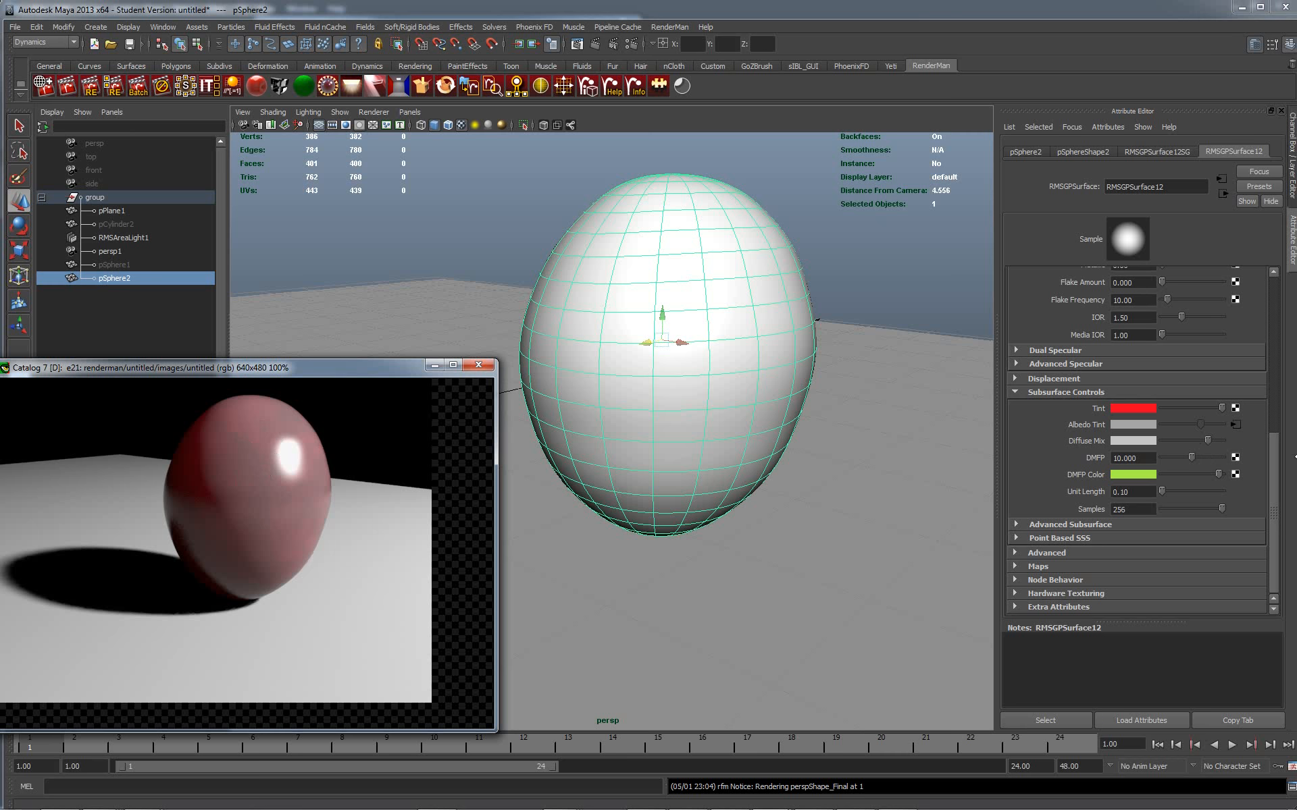
Step: Set the surface color of RMSGPSurface12 to the same red as the subsurface tint and re-render
{"action": "left_click_drag", "start_coordinate": [1270, 432], "coordinate": [1282, 291]}
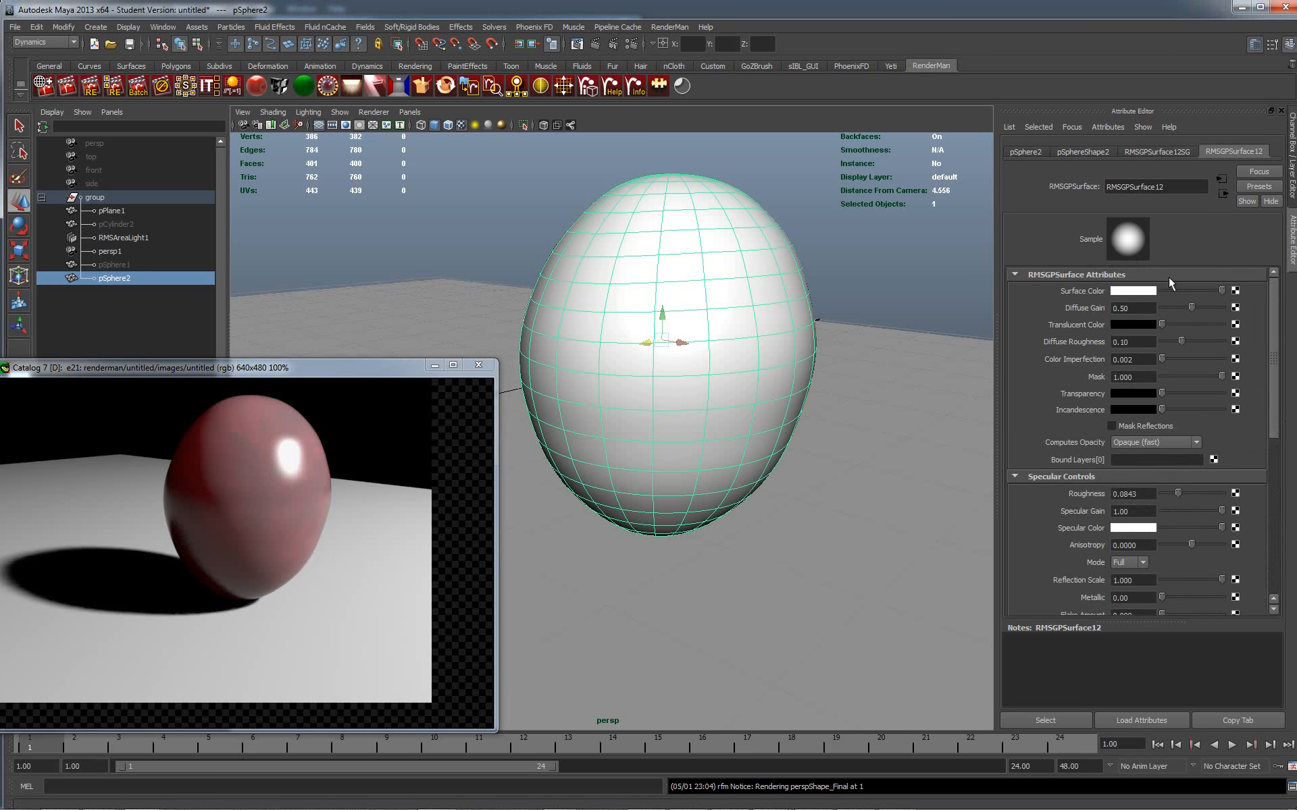
{"action": "left_click", "coordinate": [1137, 291]}
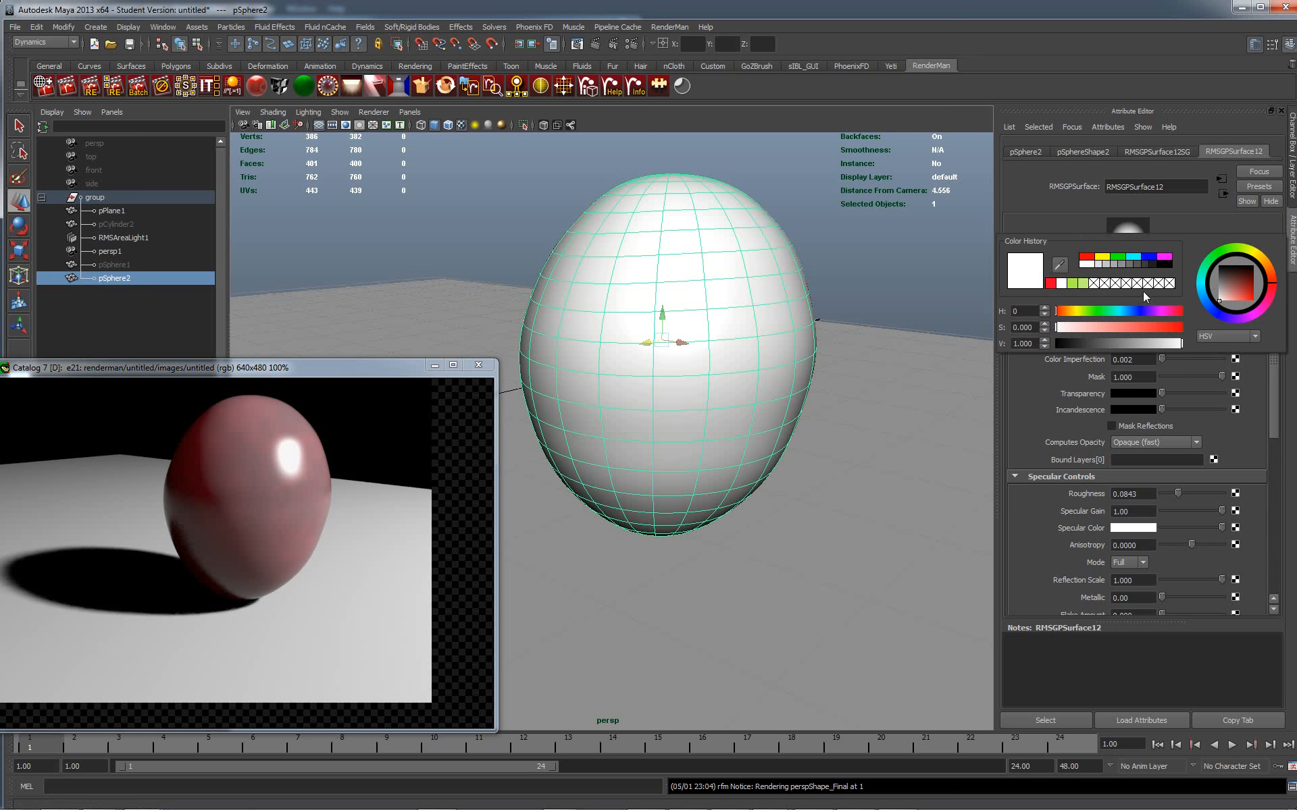
{"action": "left_click", "coordinate": [1052, 284]}
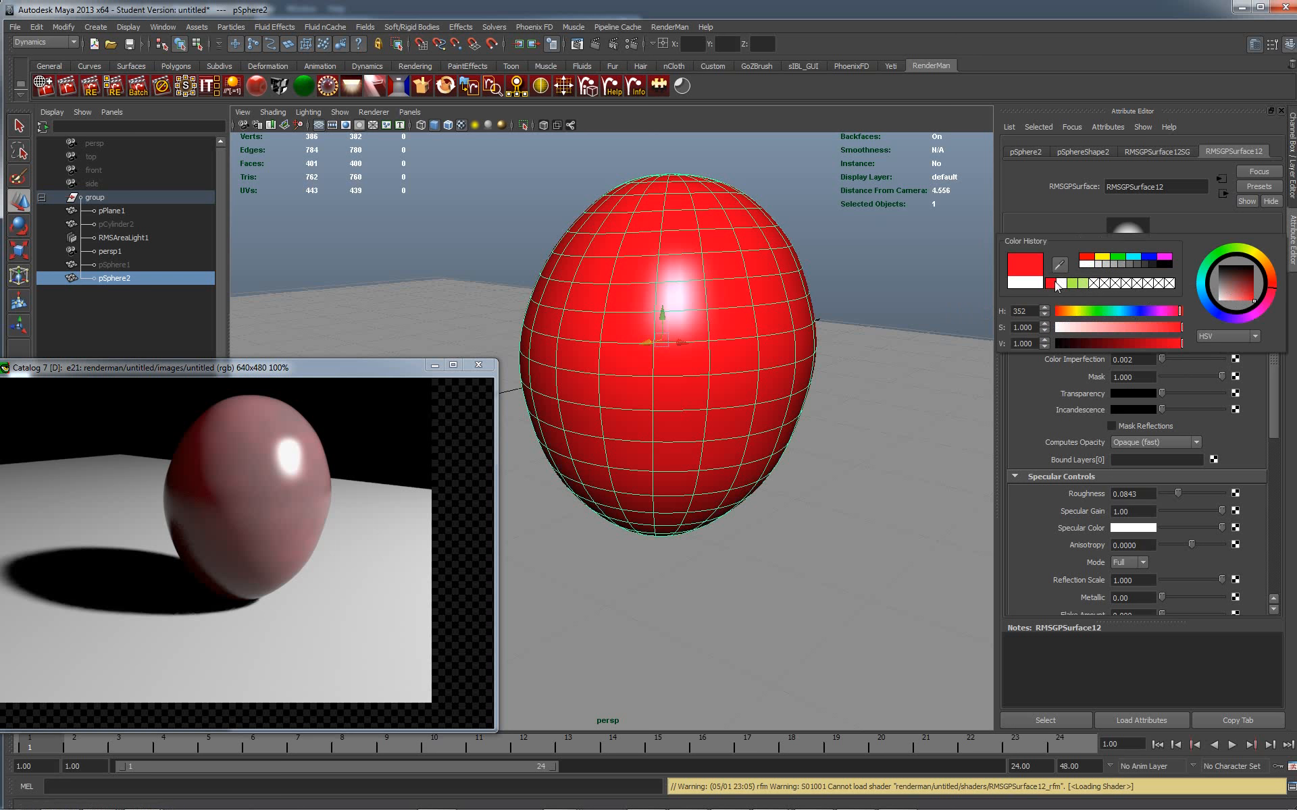
{"action": "right_click", "coordinate": [234, 470]}
{"action": "left_click", "coordinate": [258, 461]}
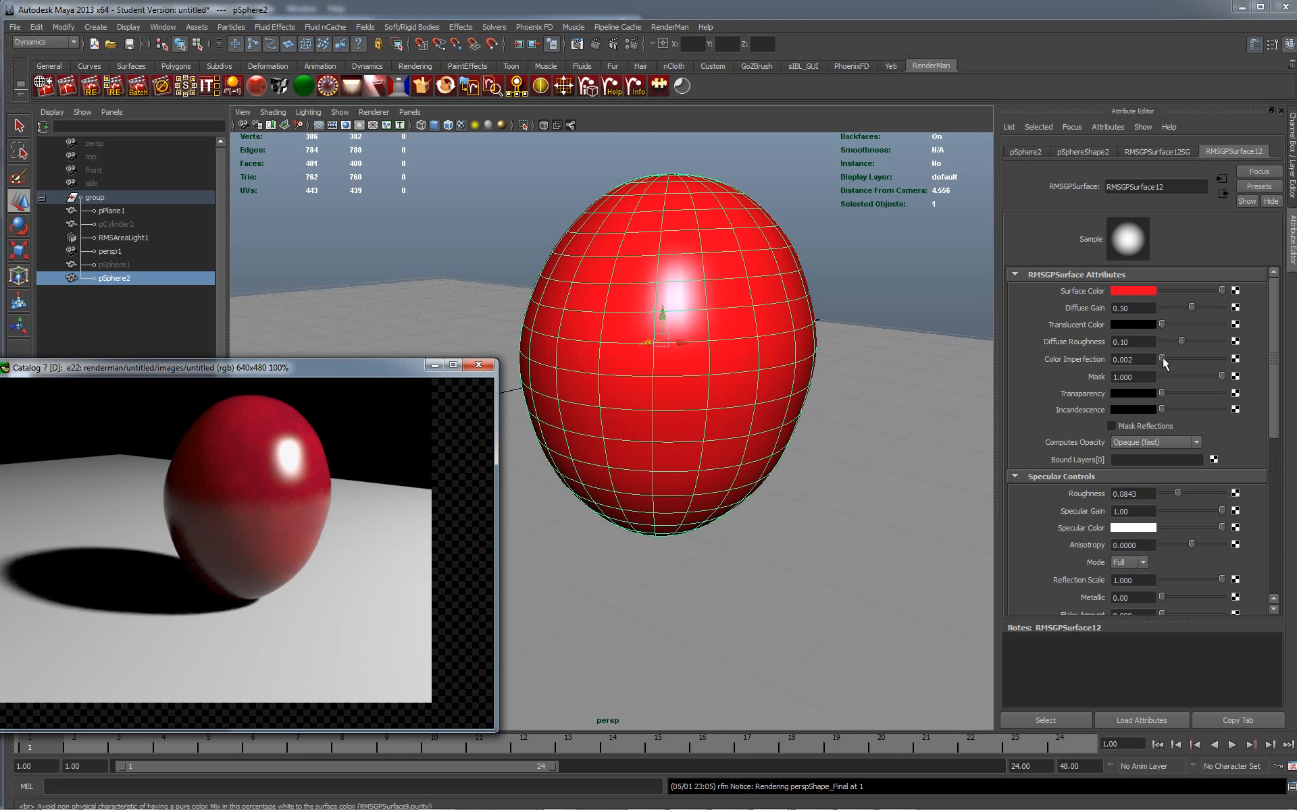
Step: Raise the color imperfection of RMSGPSurface12 to 0.043 and re-render the grape
{"action": "left_click_drag", "start_coordinate": [1162, 360], "coordinate": [1169, 363]}
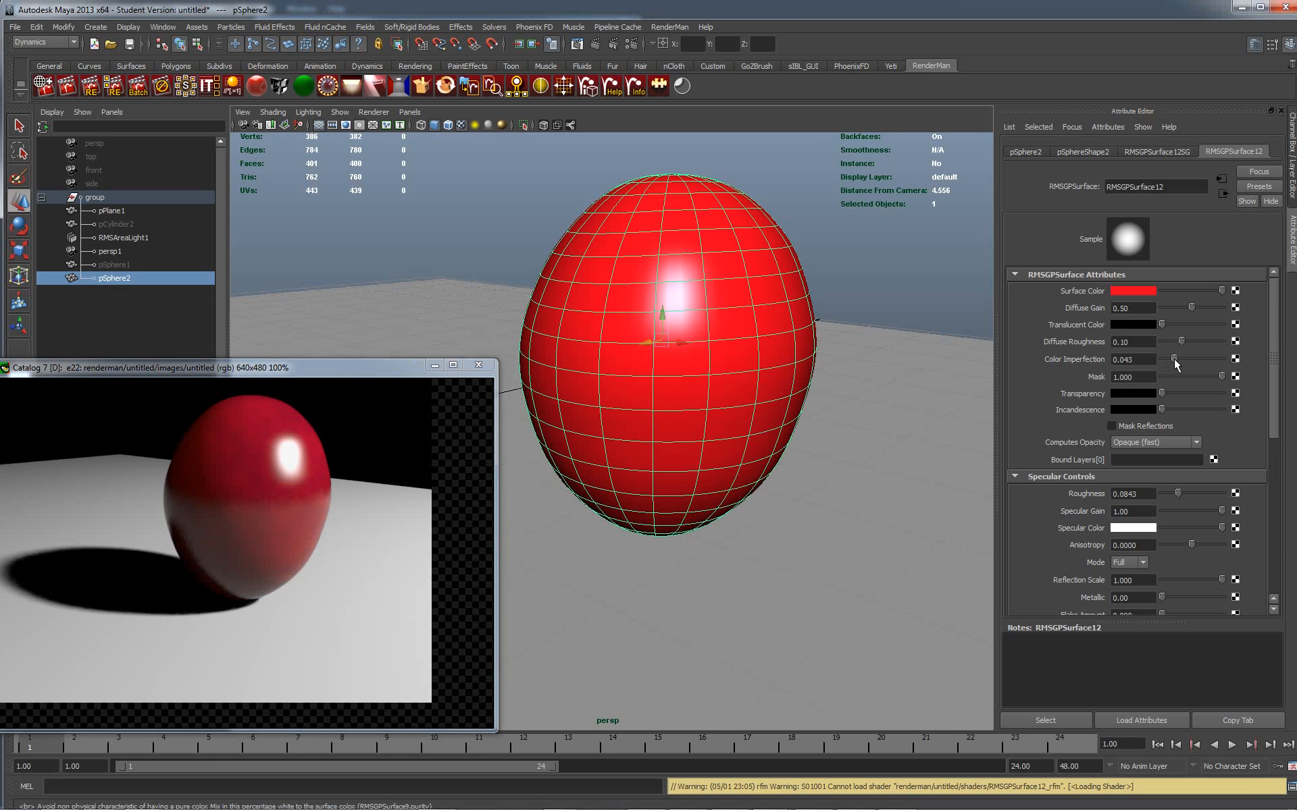
{"action": "right_click", "coordinate": [252, 450]}
{"action": "left_click", "coordinate": [280, 462]}
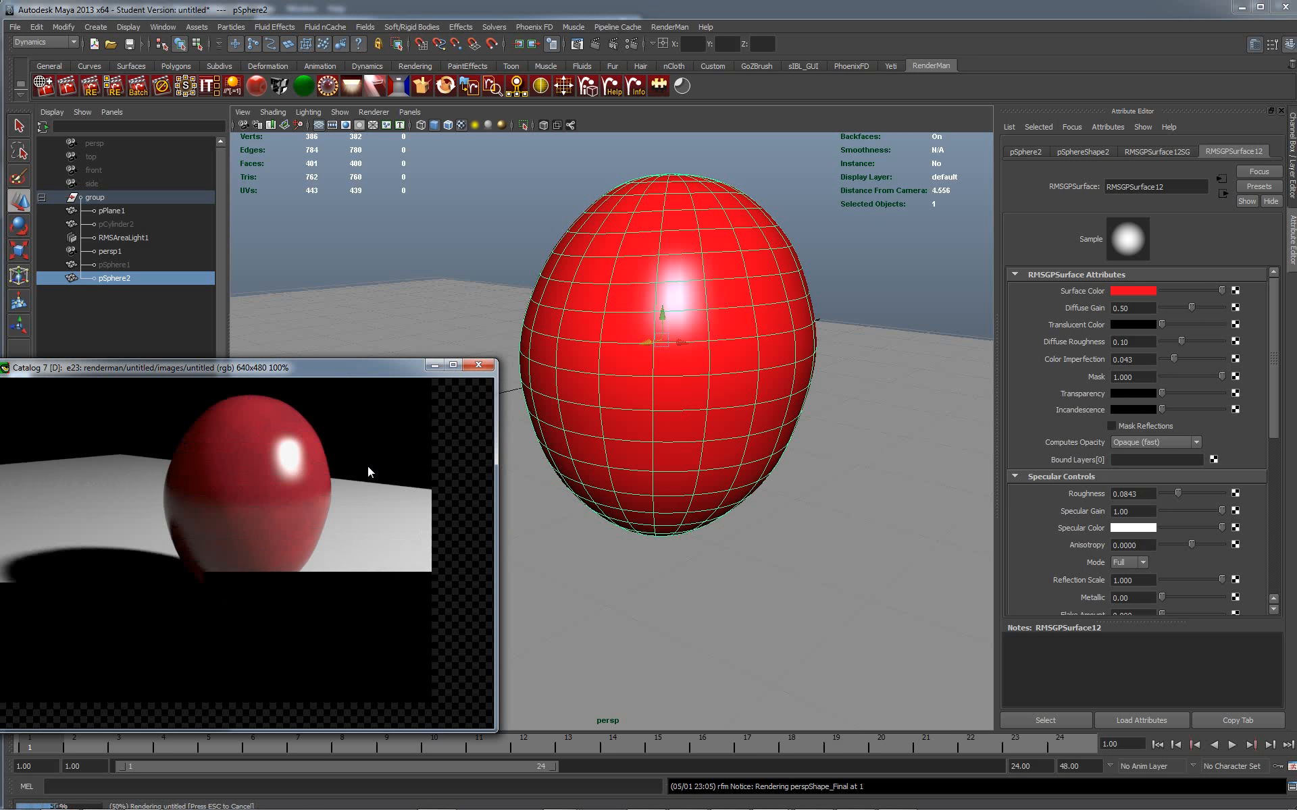
Step: Darken the surface color of RMSGPSurface12 to a deep desaturated maroon and re-render a closer view of pSphere2
{"action": "left_click", "coordinate": [1136, 290]}
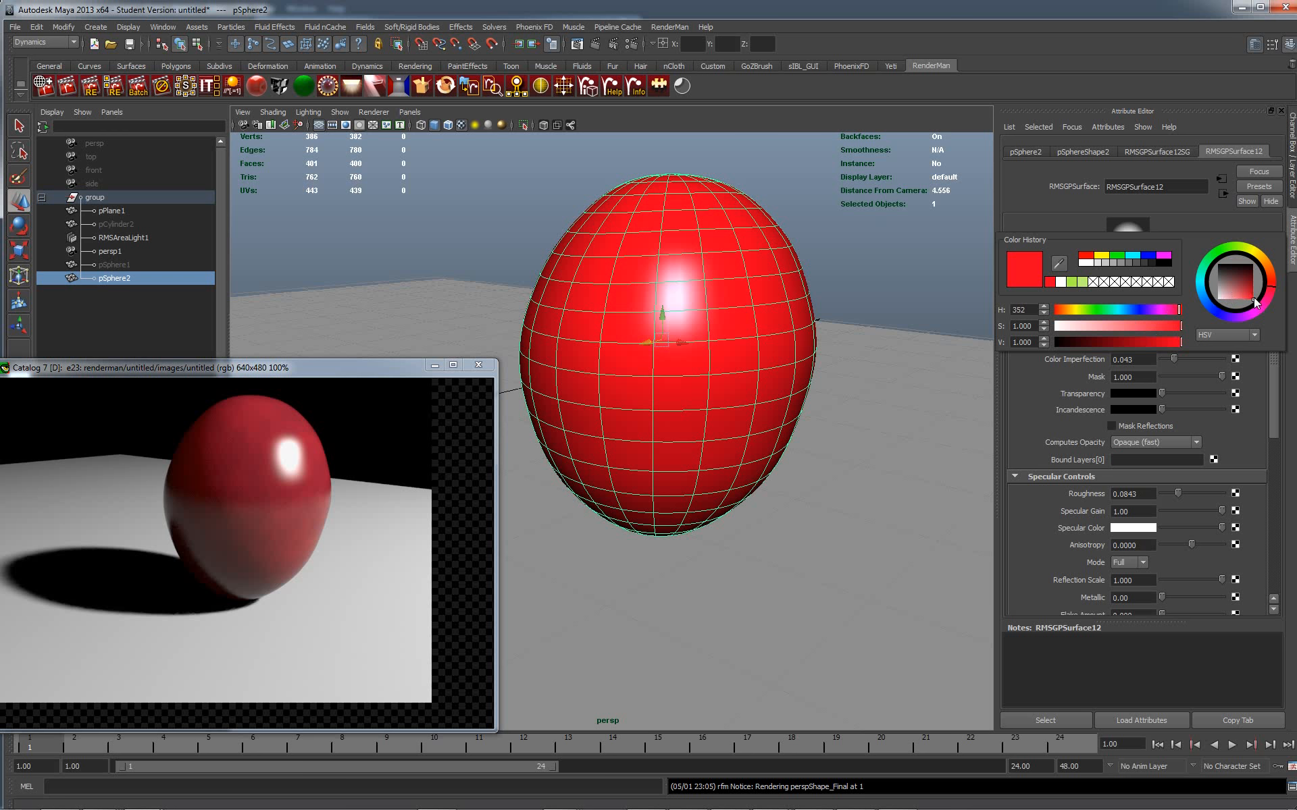
{"action": "left_click_drag", "start_coordinate": [1246, 281], "coordinate": [1240, 276]}
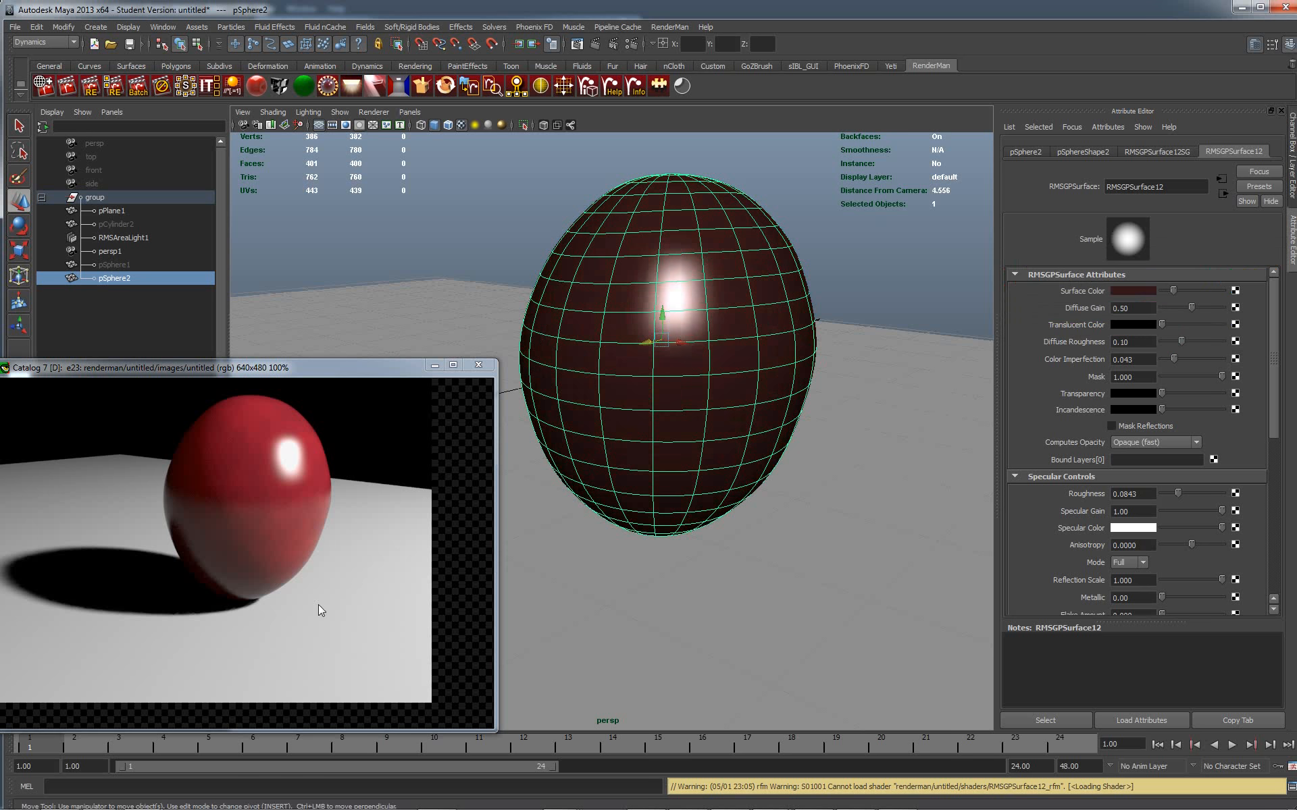
{"action": "left_click_drag", "start_coordinate": [864, 413], "coordinate": [883, 460], "text": "alt"}
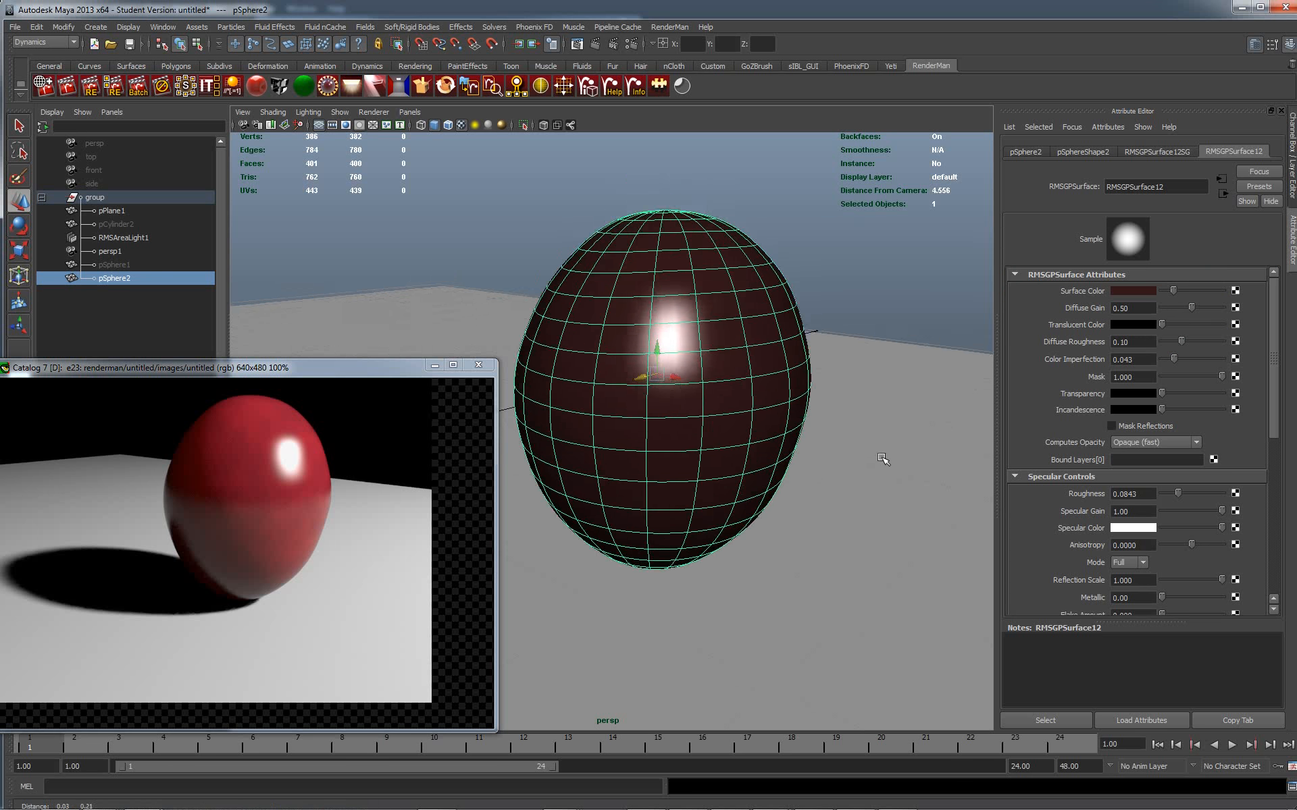
{"action": "middle_click_drag", "start_coordinate": [883, 459], "coordinate": [870, 455], "text": "alt"}
{"action": "right_click_drag", "start_coordinate": [870, 455], "coordinate": [905, 512], "text": "alt"}
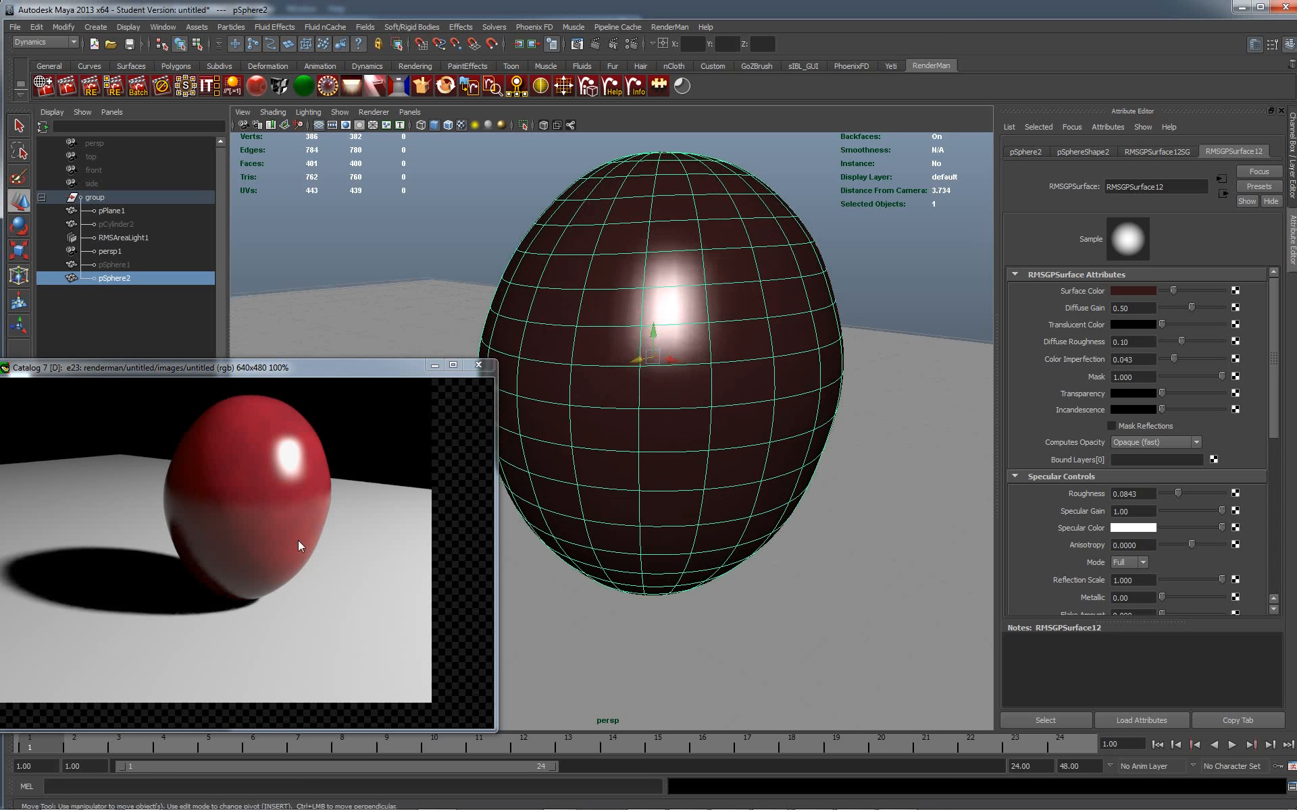
{"action": "right_click", "coordinate": [268, 491]}
{"action": "left_click", "coordinate": [285, 497]}
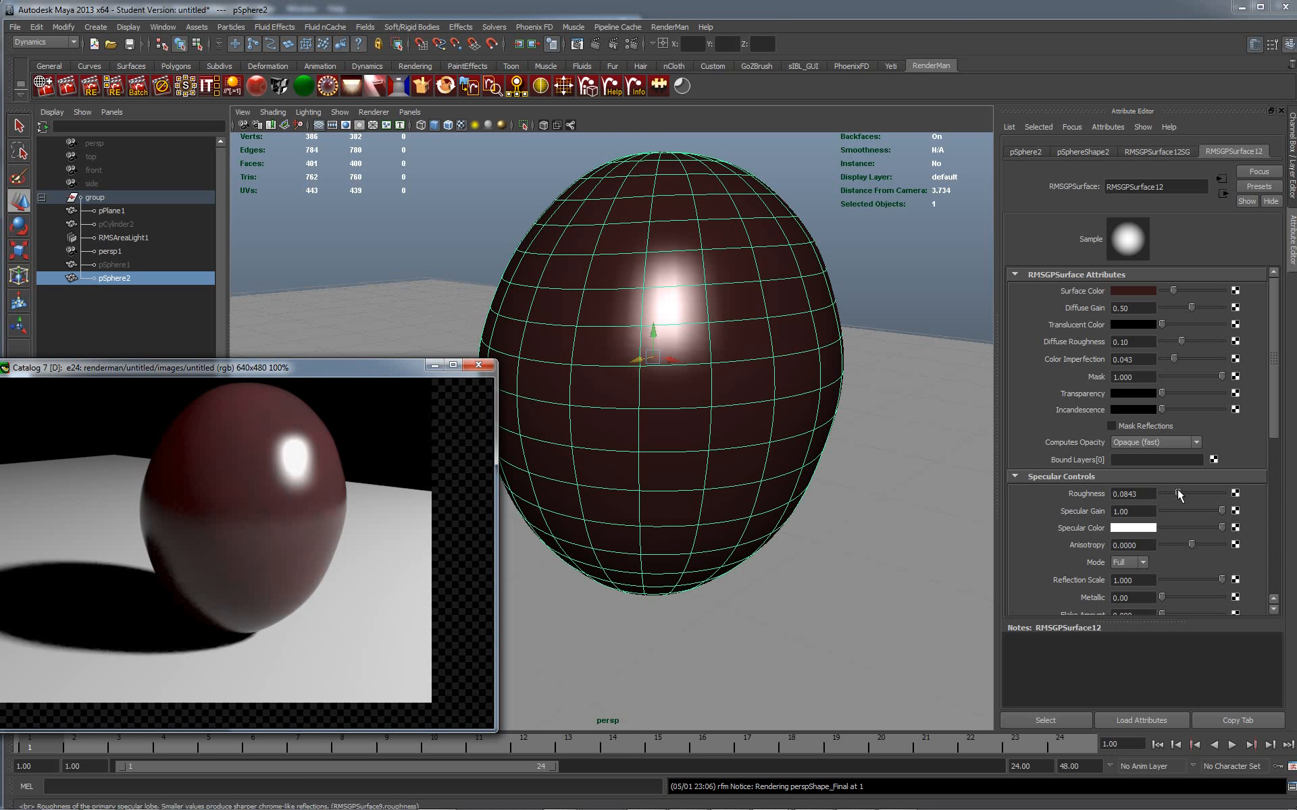
Step: Set the specular roughness of RMSGPSurface12 to 0.1787 and its specular gain to 0.53, and re-render
{"action": "mouse_move", "coordinate": [1178, 493]}
{"action": "left_mouse_down"}
{"action": "mouse_move", "coordinate": [1198, 492]}
{"action": "mouse_move", "coordinate": [1191, 515]}
{"action": "left_mouse_up"}
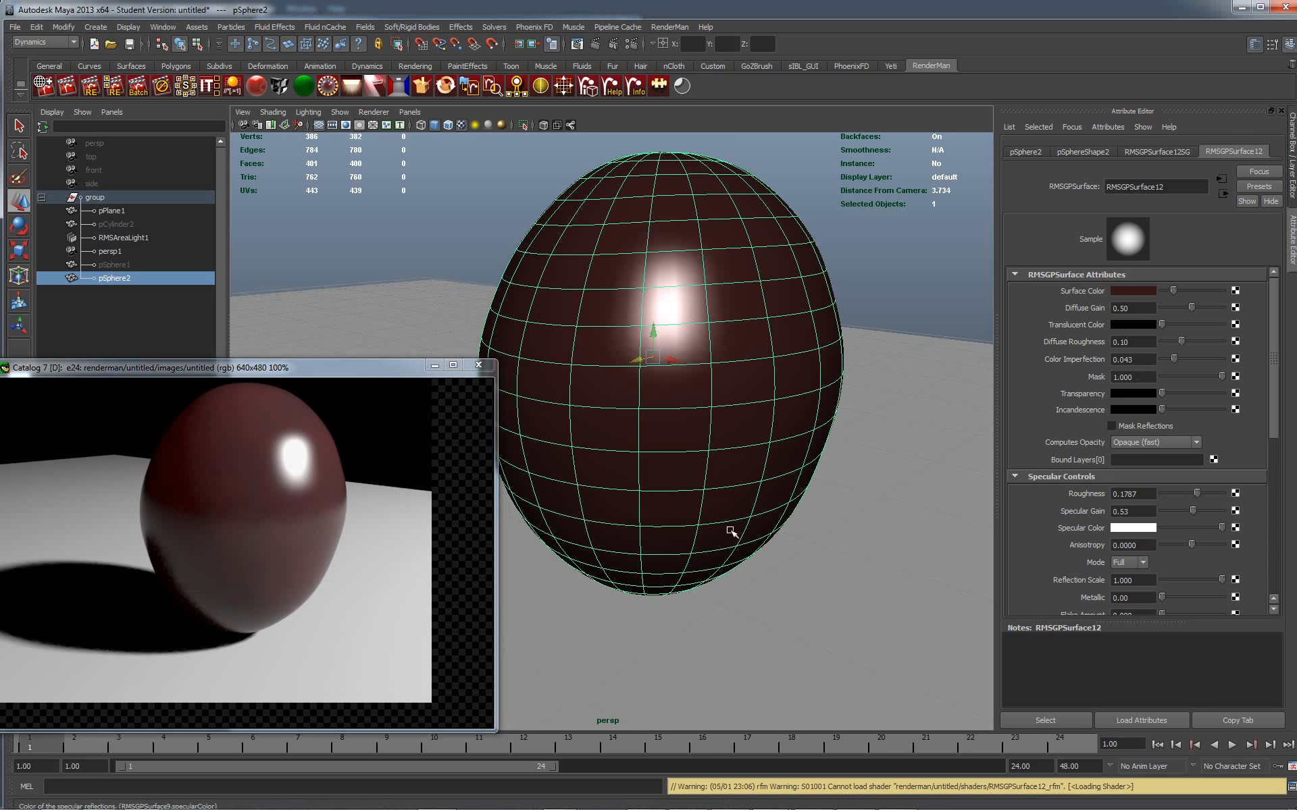
{"action": "right_click", "coordinate": [232, 486]}
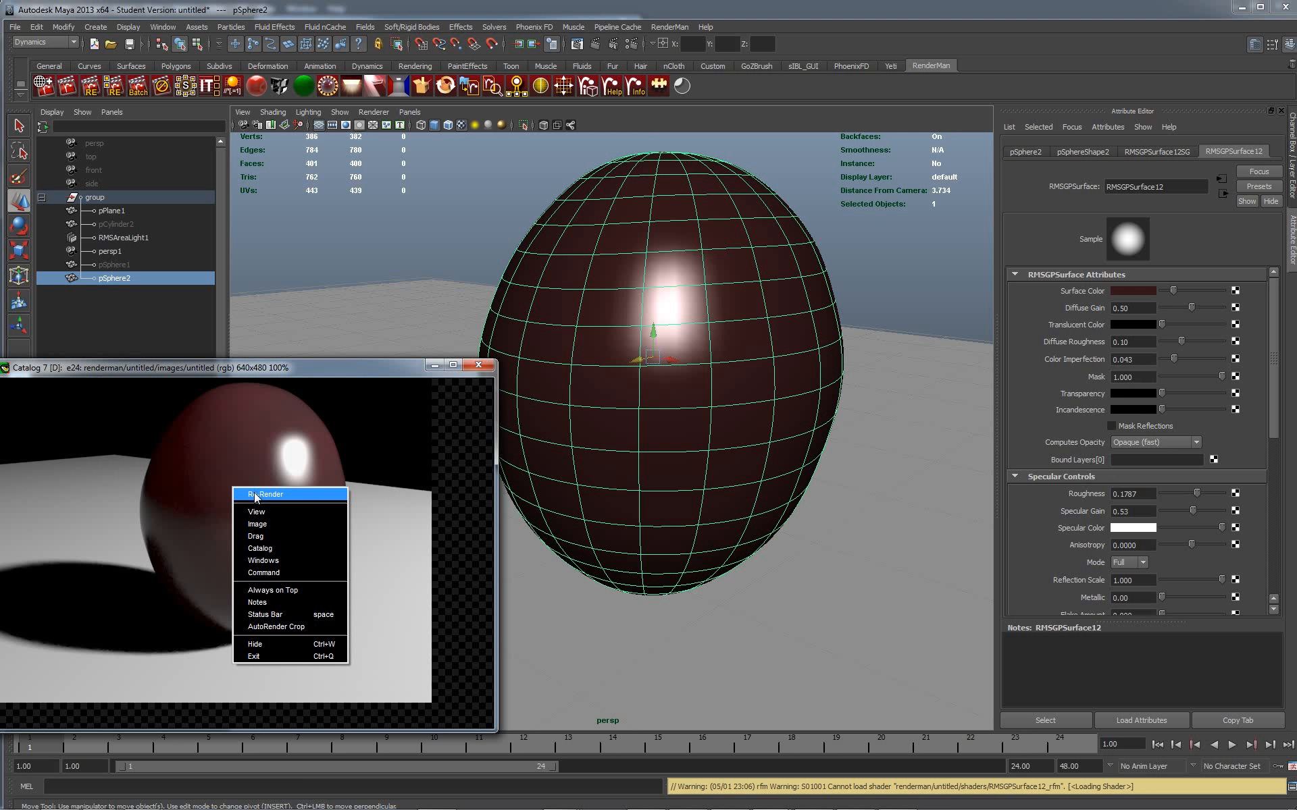
{"action": "left_click", "coordinate": [256, 495]}
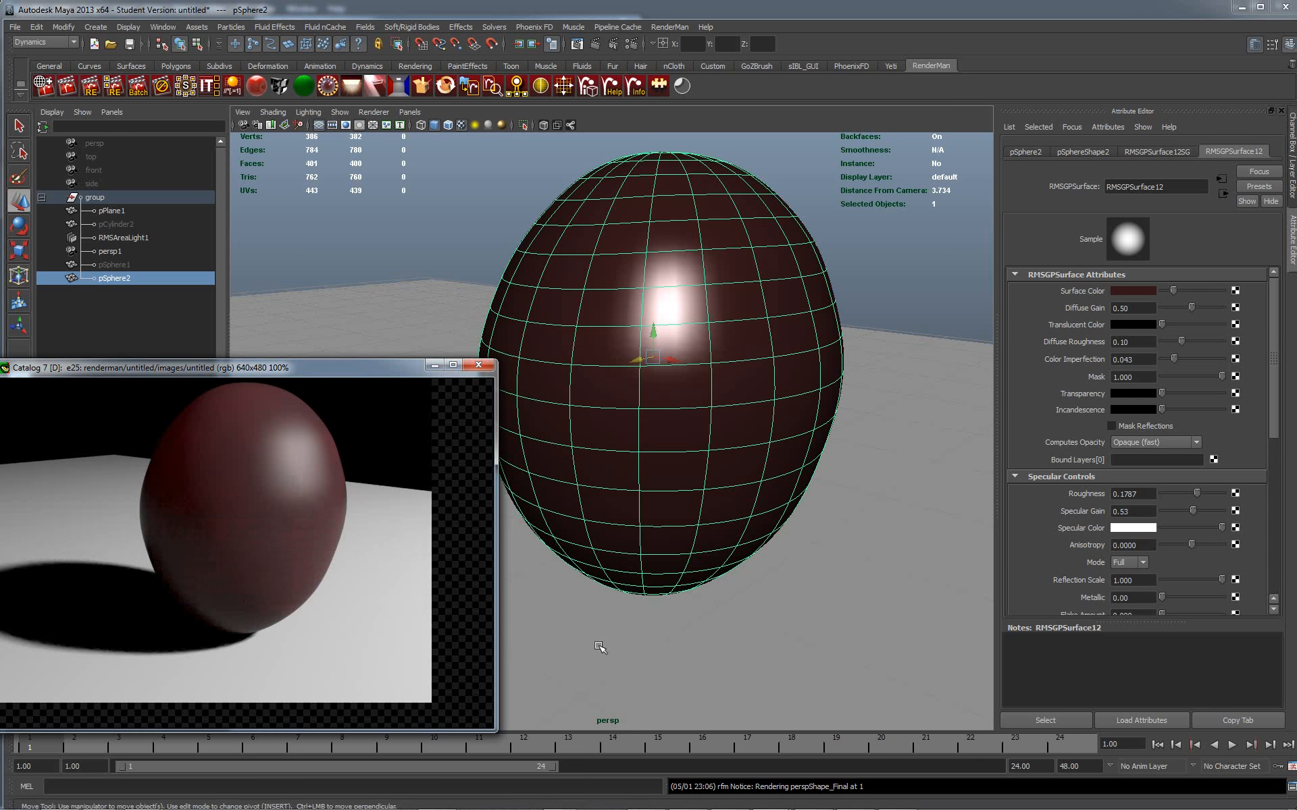
Step: Re-render the grape from a low angle on its shadow side to examine the backlit shading
{"action": "left_click_drag", "start_coordinate": [600, 647], "coordinate": [763, 656], "text": "alt"}
{"action": "middle_click_drag", "start_coordinate": [699, 430], "coordinate": [787, 409], "text": "alt"}
{"action": "right_click_drag", "start_coordinate": [788, 409], "coordinate": [641, 235], "text": "alt"}
{"action": "left_click_drag", "start_coordinate": [641, 235], "coordinate": [666, 487], "text": "alt"}
{"action": "middle_click_drag", "start_coordinate": [681, 349], "coordinate": [797, 329], "text": "alt"}
{"action": "right_click_drag", "start_coordinate": [789, 443], "coordinate": [813, 464], "text": "alt"}
{"action": "middle_click_drag", "start_coordinate": [809, 420], "coordinate": [813, 442], "text": "alt"}
{"action": "right_click_drag", "start_coordinate": [813, 441], "coordinate": [836, 490], "text": "alt"}
{"action": "right_click", "coordinate": [271, 500]}
{"action": "left_click", "coordinate": [294, 498]}
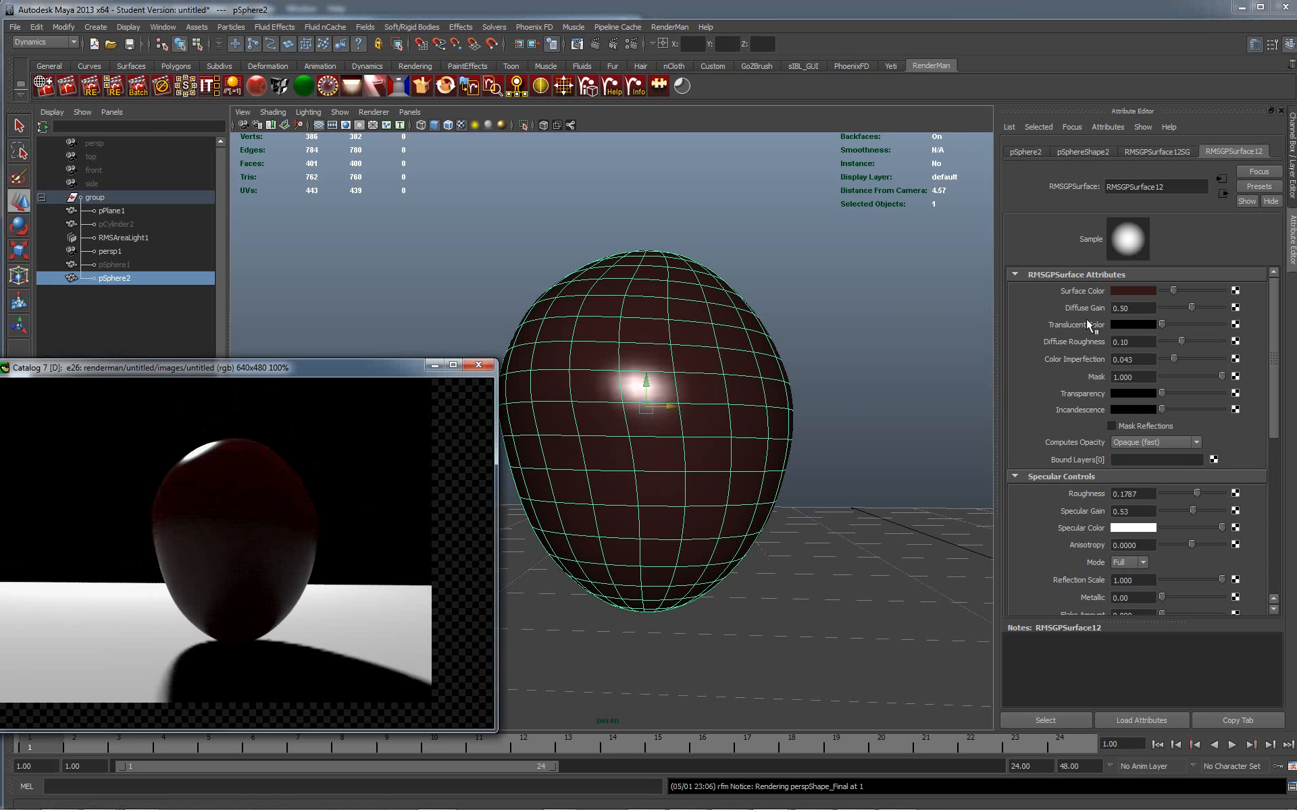
Step: Re-render a close-up of the backlit grape's upper part to inspect its subsurface scattering
{"action": "middle_click_drag", "start_coordinate": [881, 337], "coordinate": [858, 435], "text": "alt"}
{"action": "right_click_drag", "start_coordinate": [857, 436], "coordinate": [938, 563], "text": "alt"}
{"action": "middle_click_drag", "start_coordinate": [912, 432], "coordinate": [909, 406], "text": "alt"}
{"action": "right_click", "coordinate": [185, 483]}
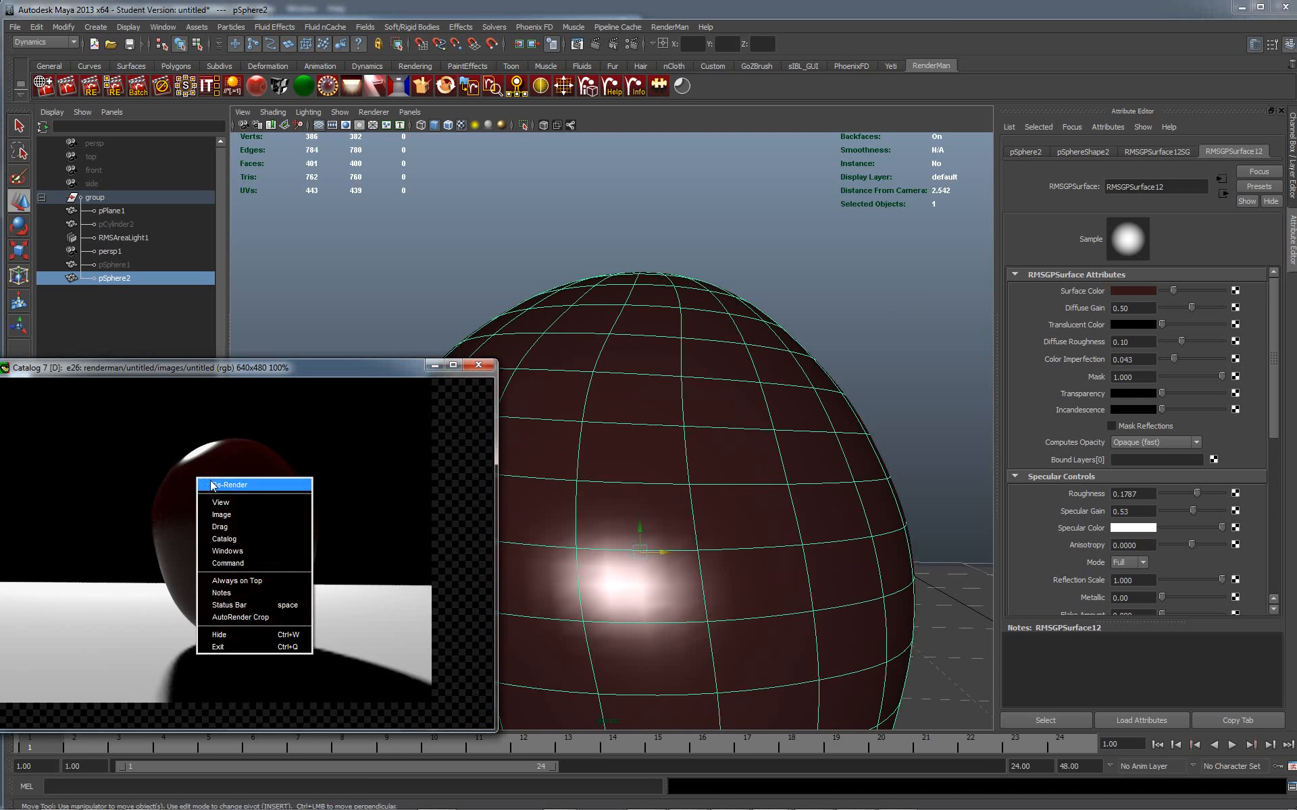
{"action": "left_click", "coordinate": [216, 484]}
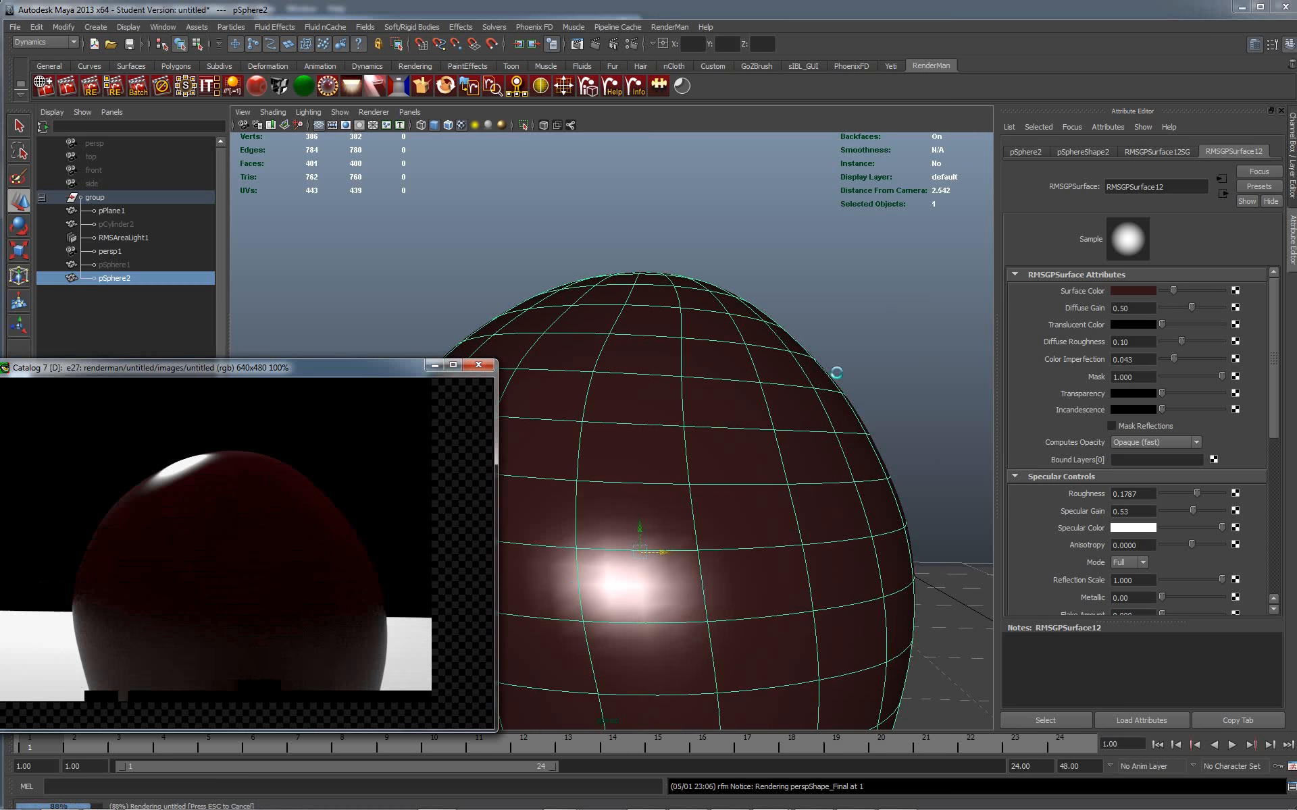
Step: Reframe the whole grape and reduce the specular gain of RMSGPSurface12 to 0.15
{"action": "left_click_drag", "start_coordinate": [919, 435], "coordinate": [871, 321]}
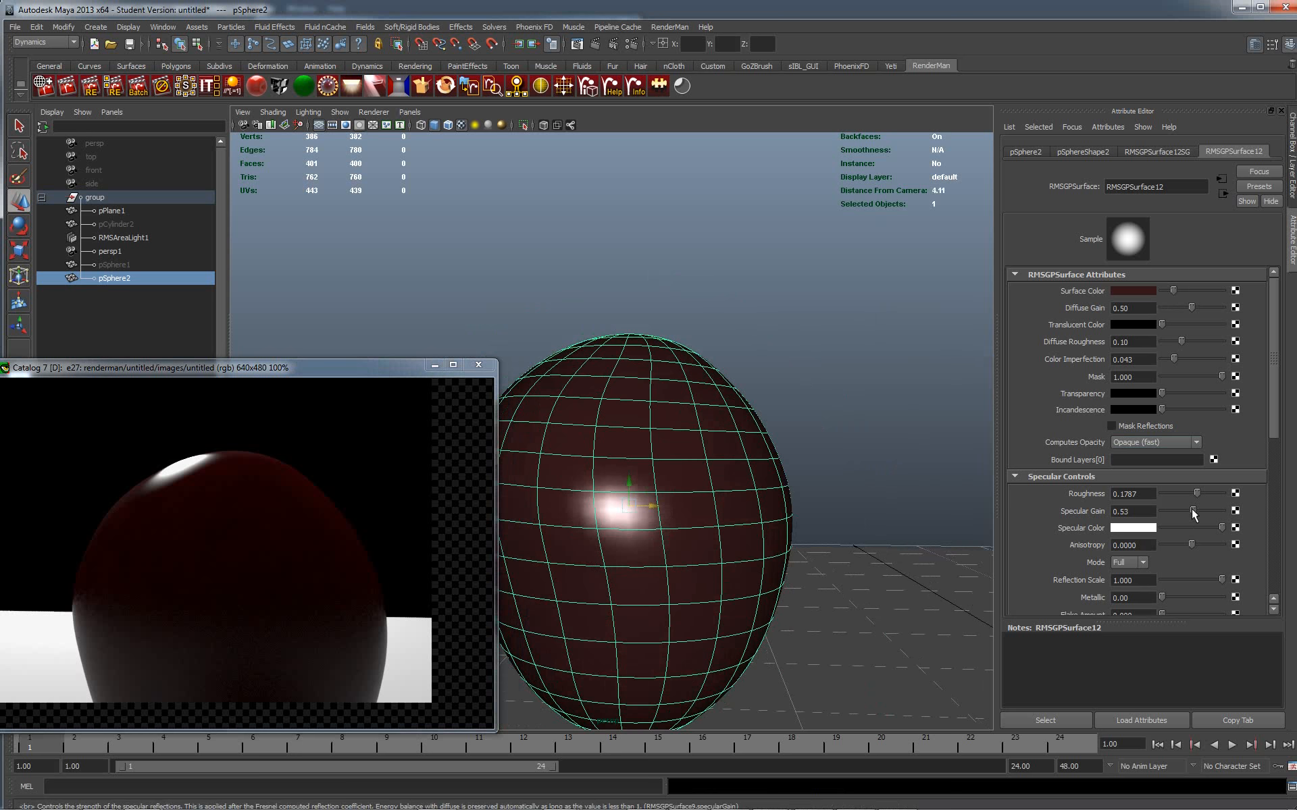
{"action": "left_click_drag", "start_coordinate": [1192, 511], "coordinate": [1170, 511]}
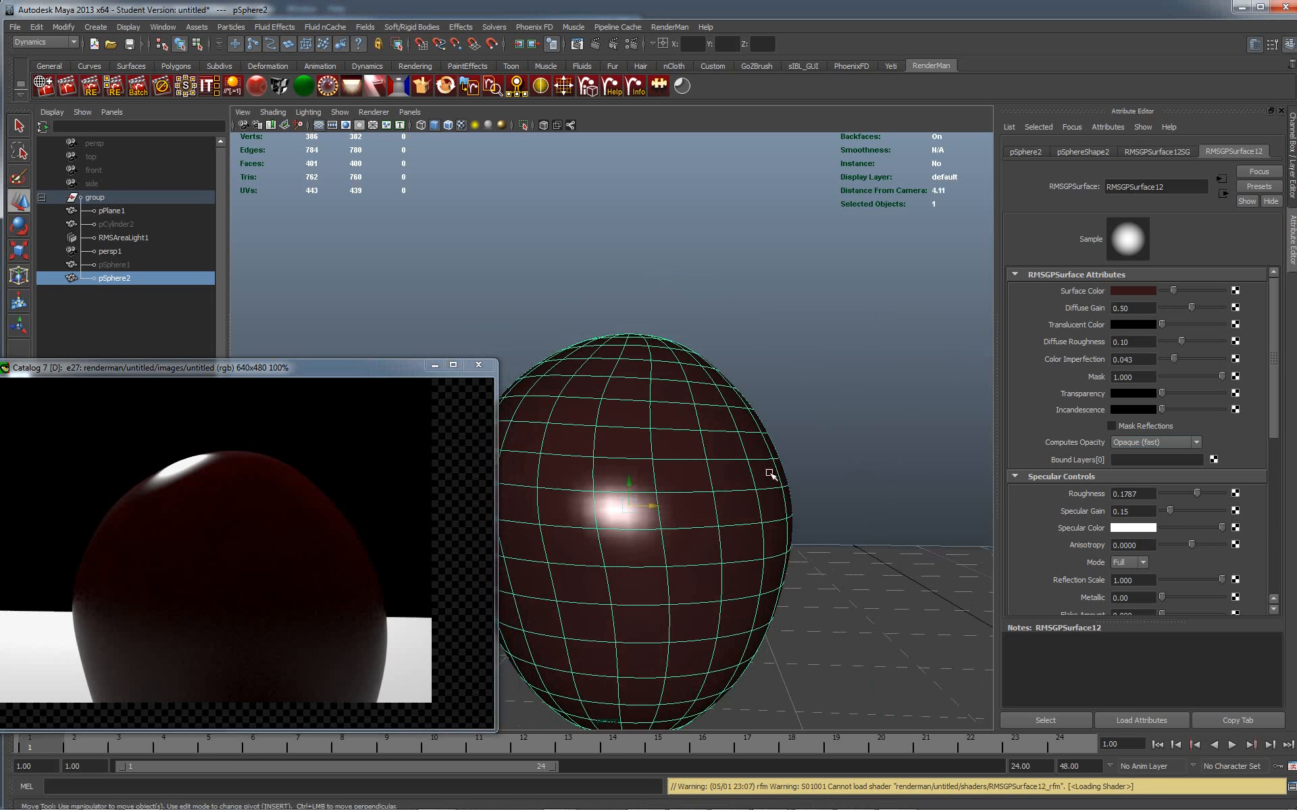
Step: Set the specular roughness of RMSGPSurface12 to 0.2596
{"action": "right_click_drag", "start_coordinate": [779, 448], "coordinate": [794, 380], "text": "alt"}
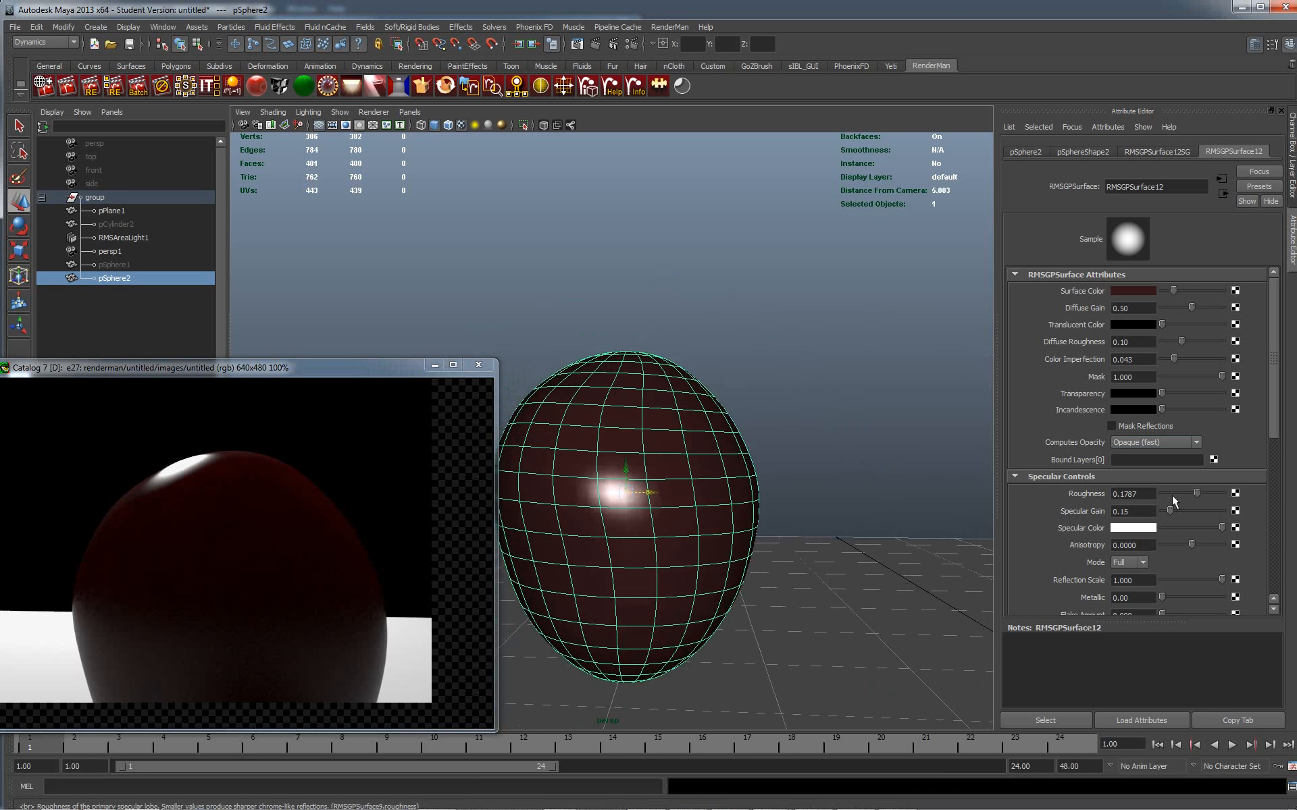
{"action": "left_click_drag", "start_coordinate": [1197, 494], "coordinate": [1213, 493]}
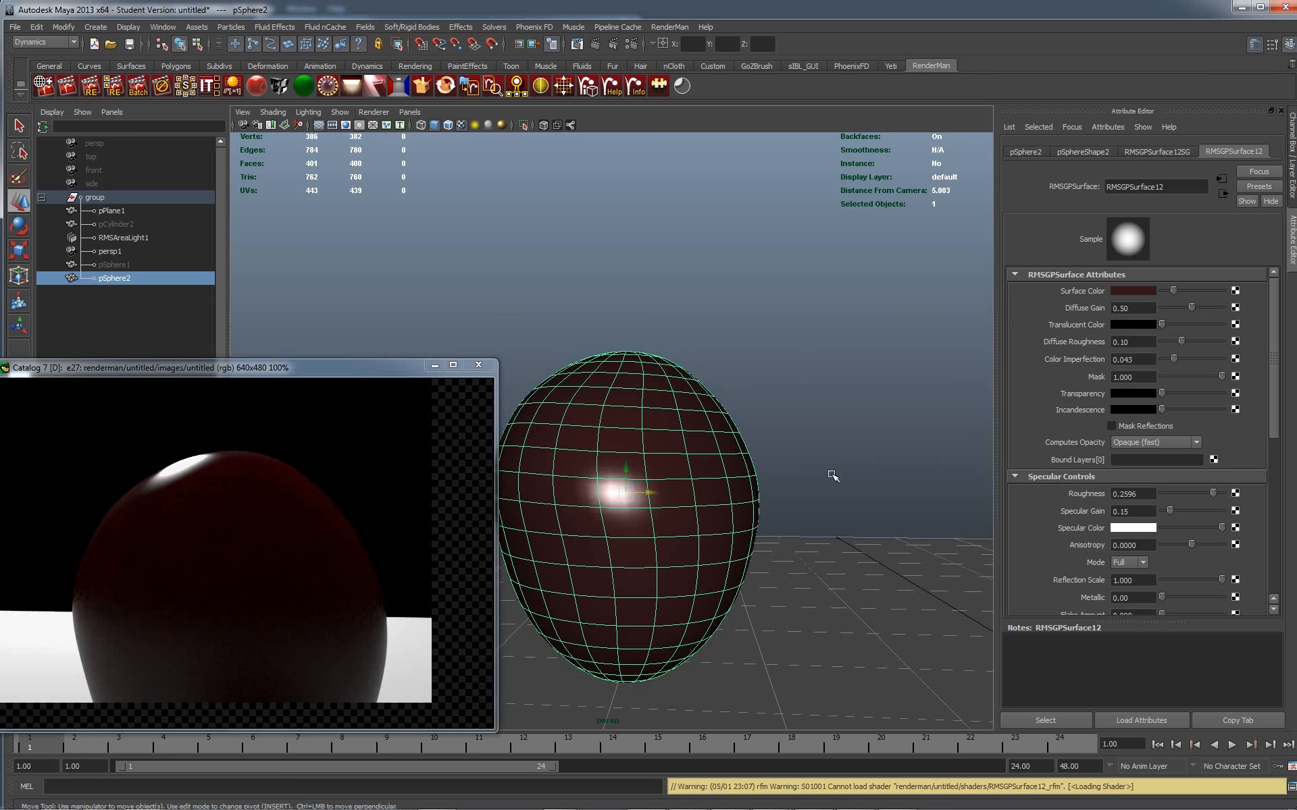
{"action": "right_click_drag", "start_coordinate": [833, 476], "coordinate": [788, 391], "text": "alt"}
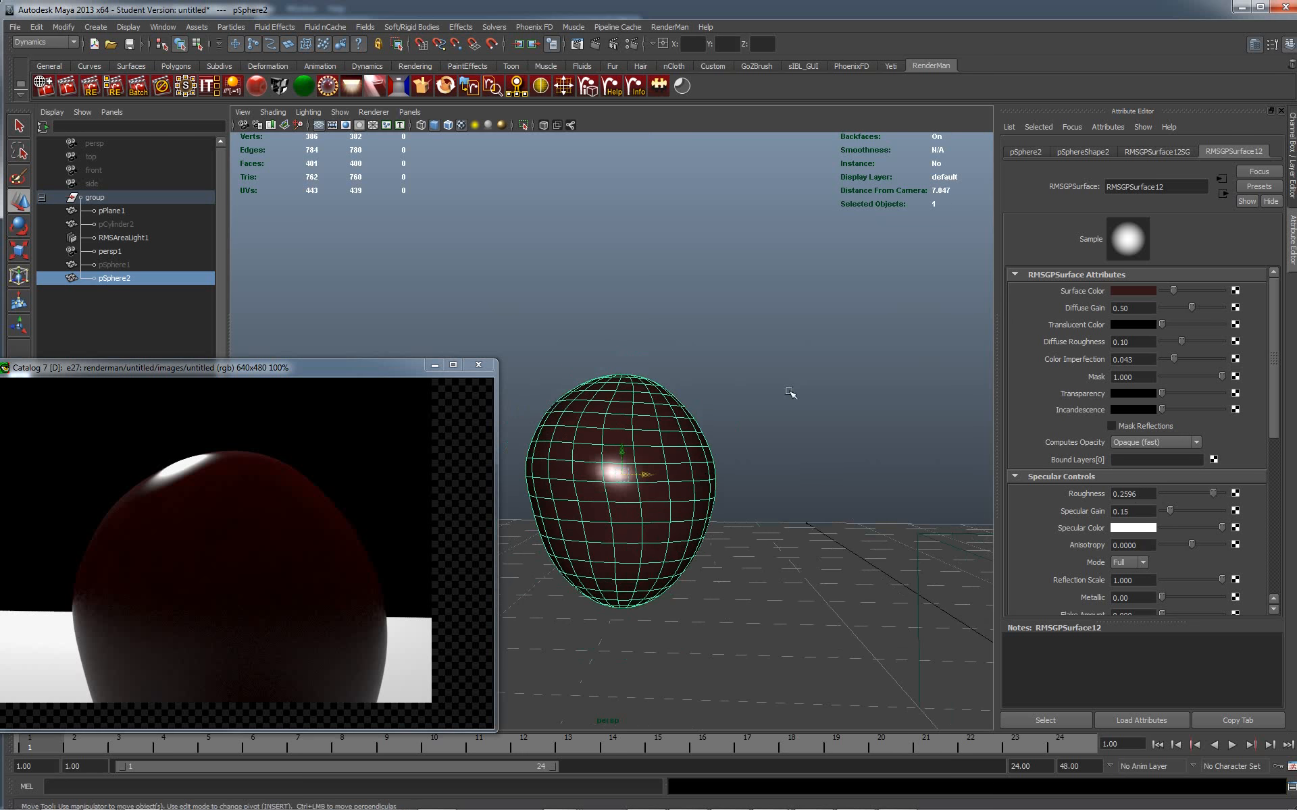
Step: Unhide the green grape pSphere1, frame it beside the red grape, and re-render both grapes together
{"action": "left_click", "coordinate": [128, 28]}
{"action": "mouse_move", "coordinate": [156, 99]}
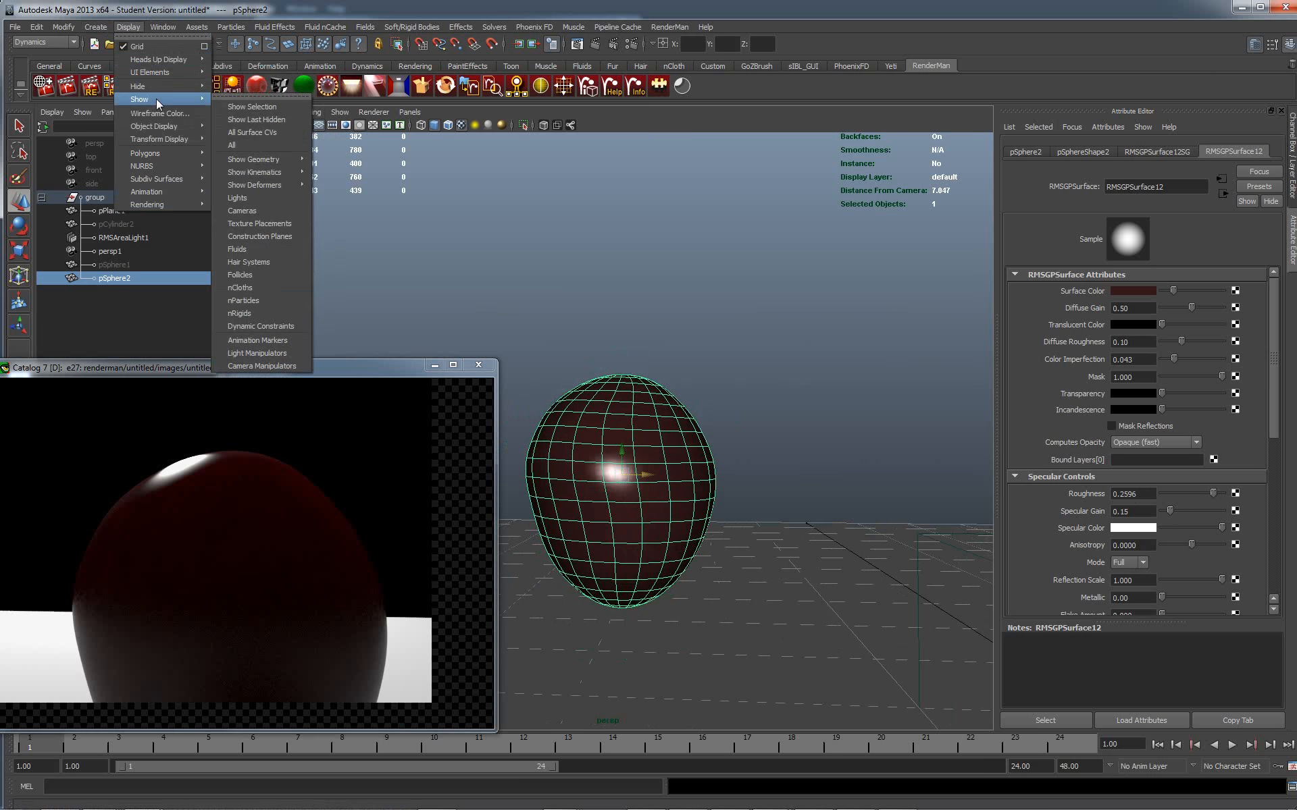
{"action": "left_click", "coordinate": [260, 120]}
{"action": "middle_click_drag", "start_coordinate": [768, 338], "coordinate": [699, 287], "text": "alt"}
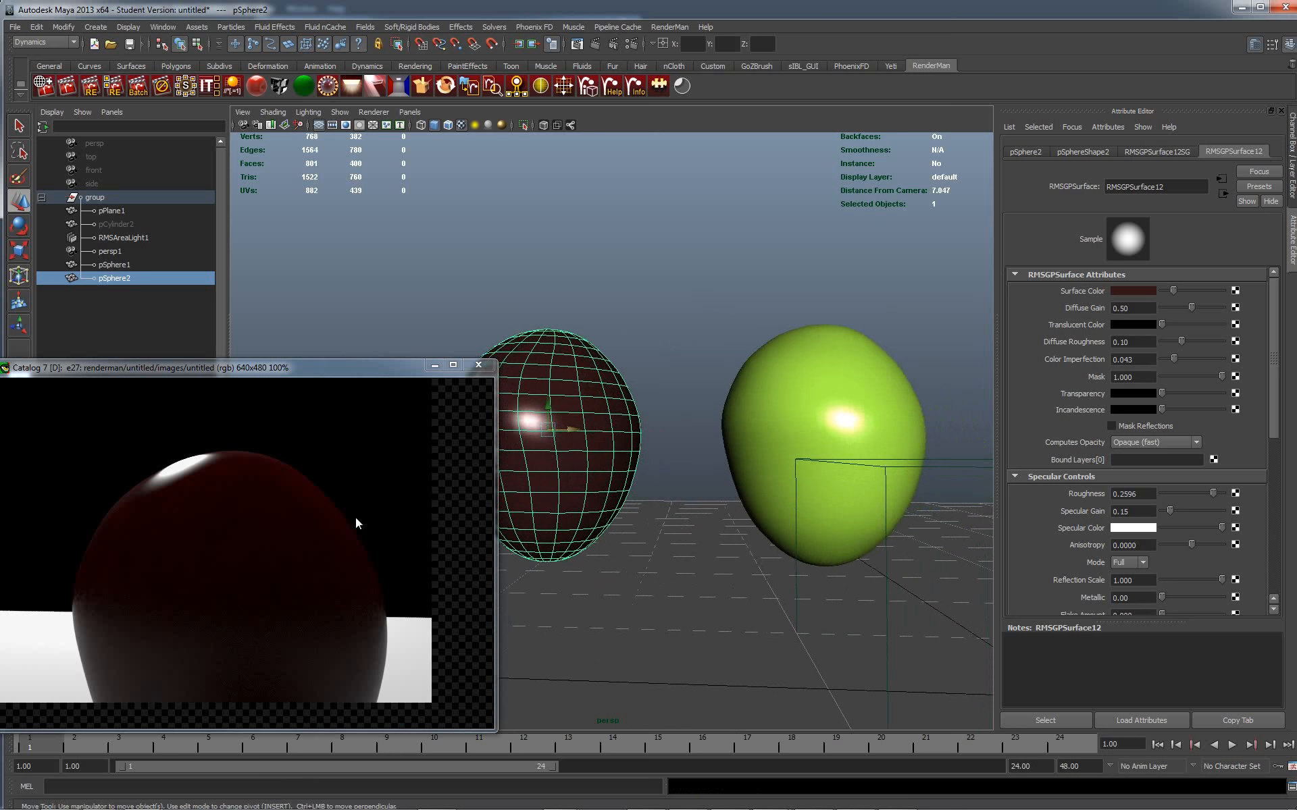
{"action": "right_click", "coordinate": [304, 476]}
{"action": "left_click", "coordinate": [338, 484]}
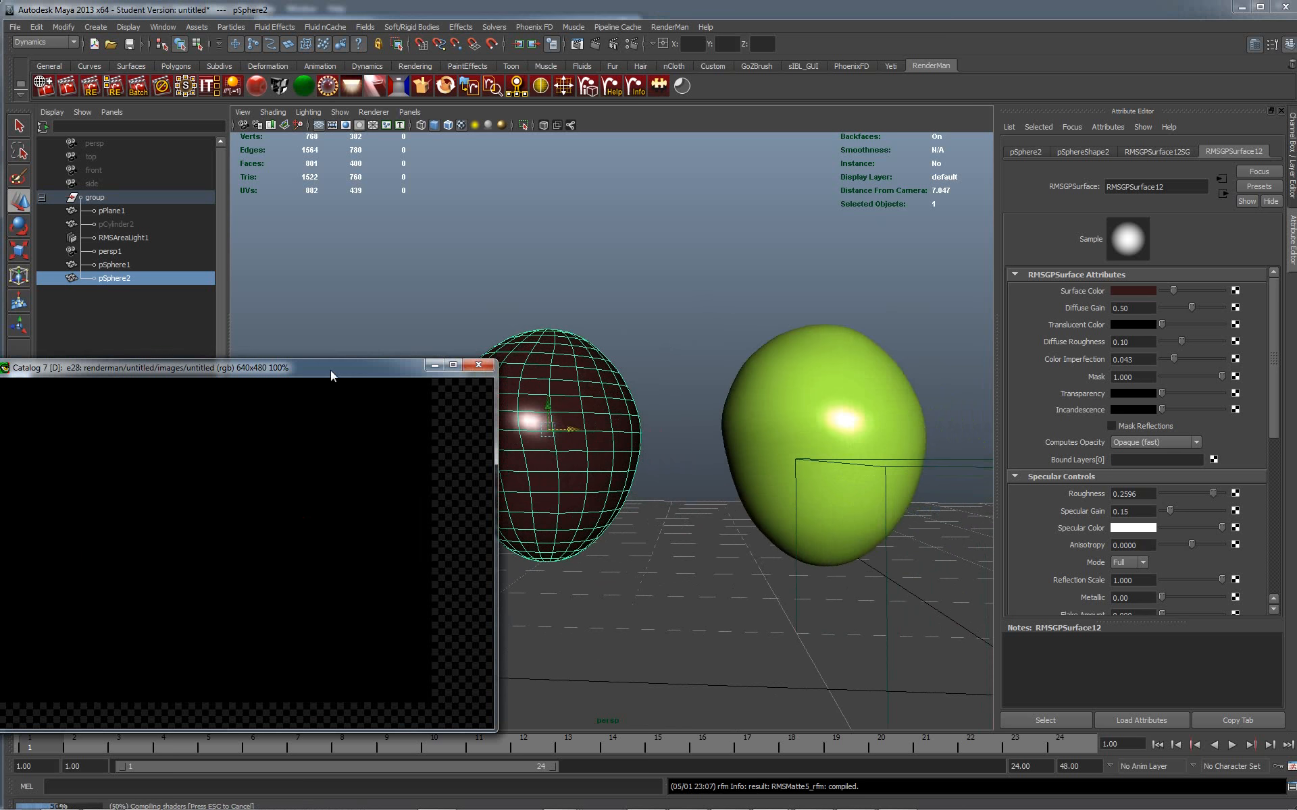
{"action": "left_click_drag", "start_coordinate": [330, 370], "coordinate": [521, 256]}
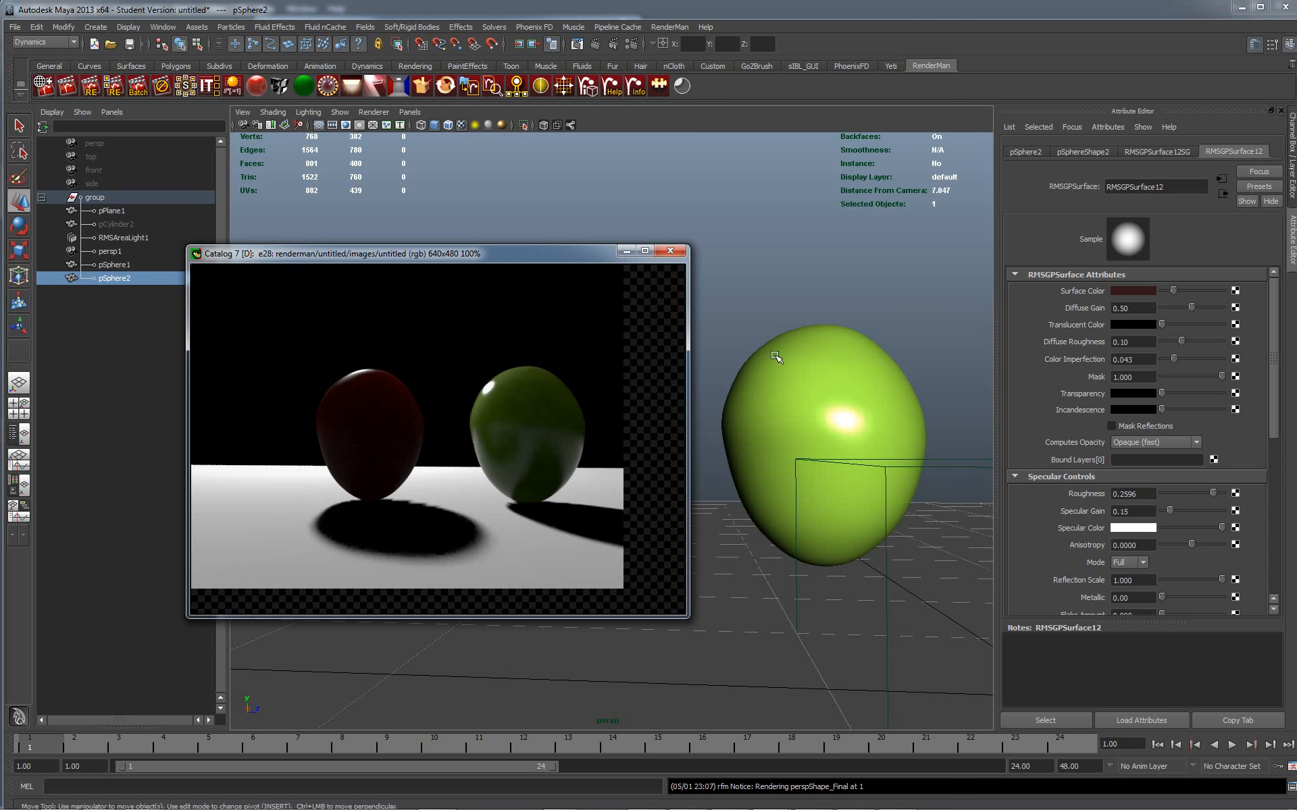
Step: Switch to Photoshop and compare the render of both grapes with the reference photo peculiar_grape.jpg
{"action": "left_click_drag", "start_coordinate": [915, 326], "coordinate": [475, 223], "text": "alt"}
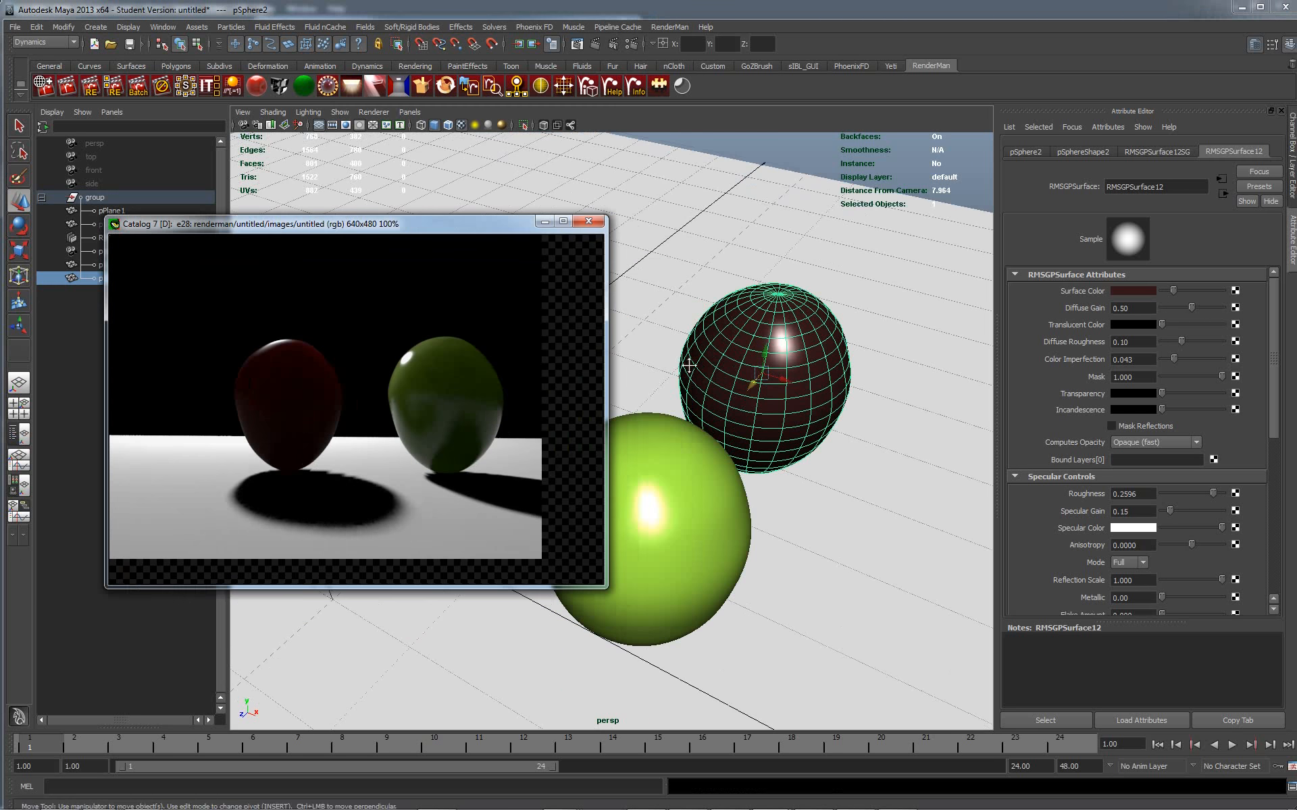
{"action": "left_click_drag", "start_coordinate": [685, 361], "coordinate": [594, 324], "text": "alt"}
{"action": "mouse_move", "coordinate": [149, 802]}
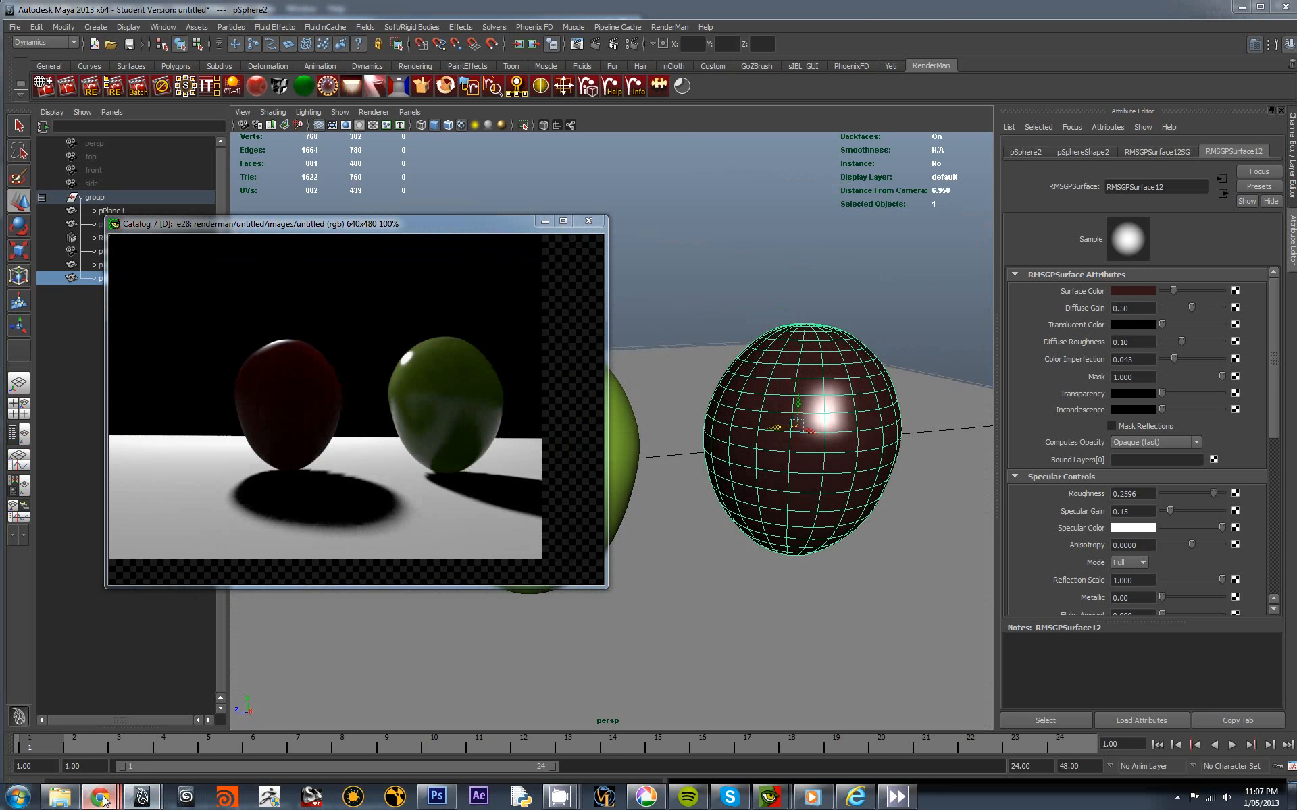
{"action": "left_click_drag", "start_coordinate": [117, 802], "coordinate": [259, 803]}
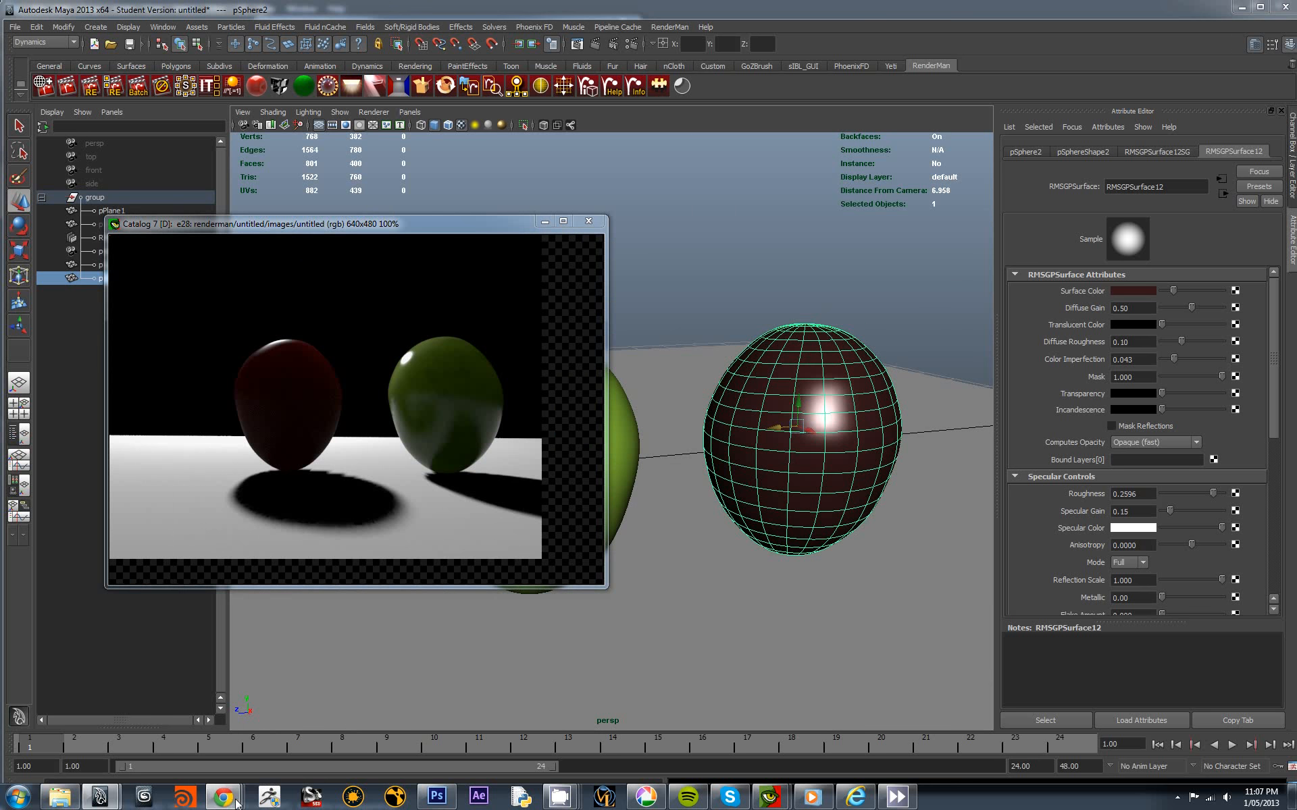
{"action": "left_click", "coordinate": [439, 799]}
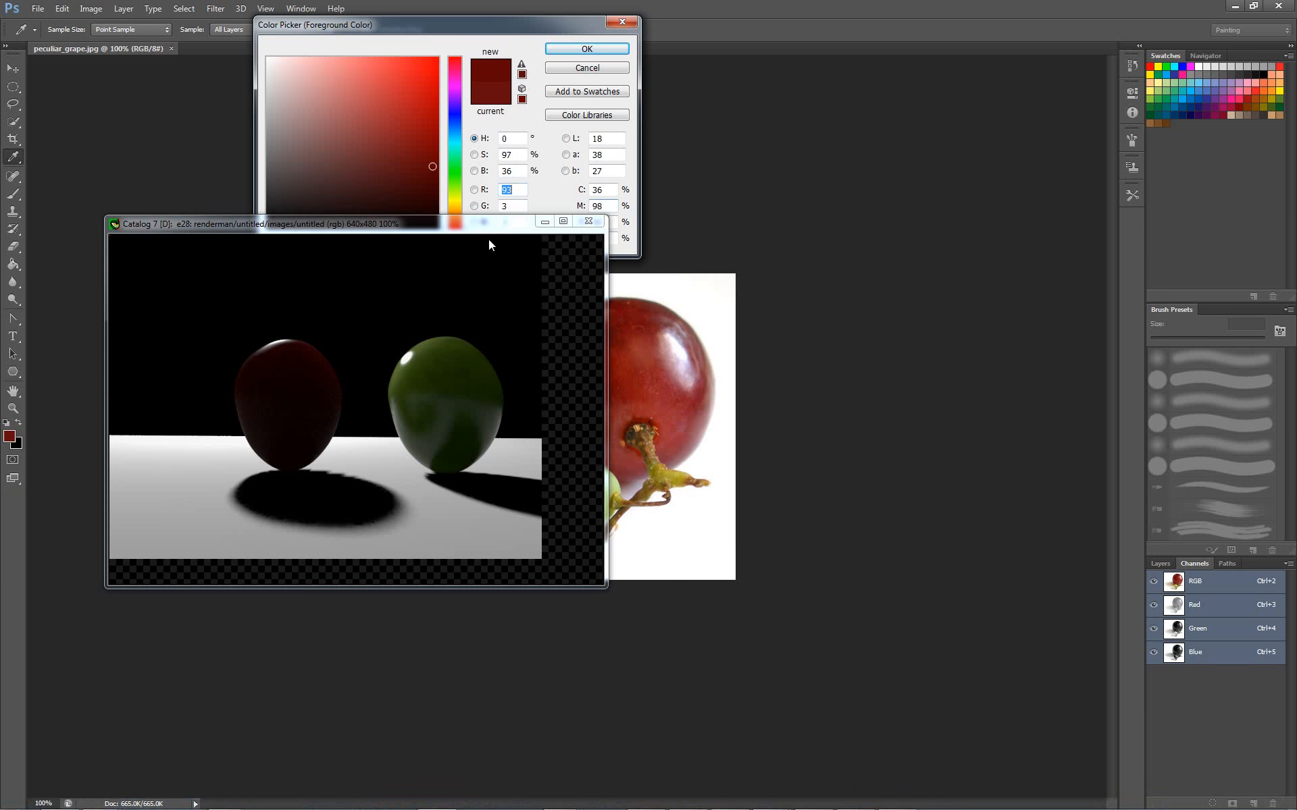
{"action": "left_click_drag", "start_coordinate": [489, 221], "coordinate": [344, 340]}
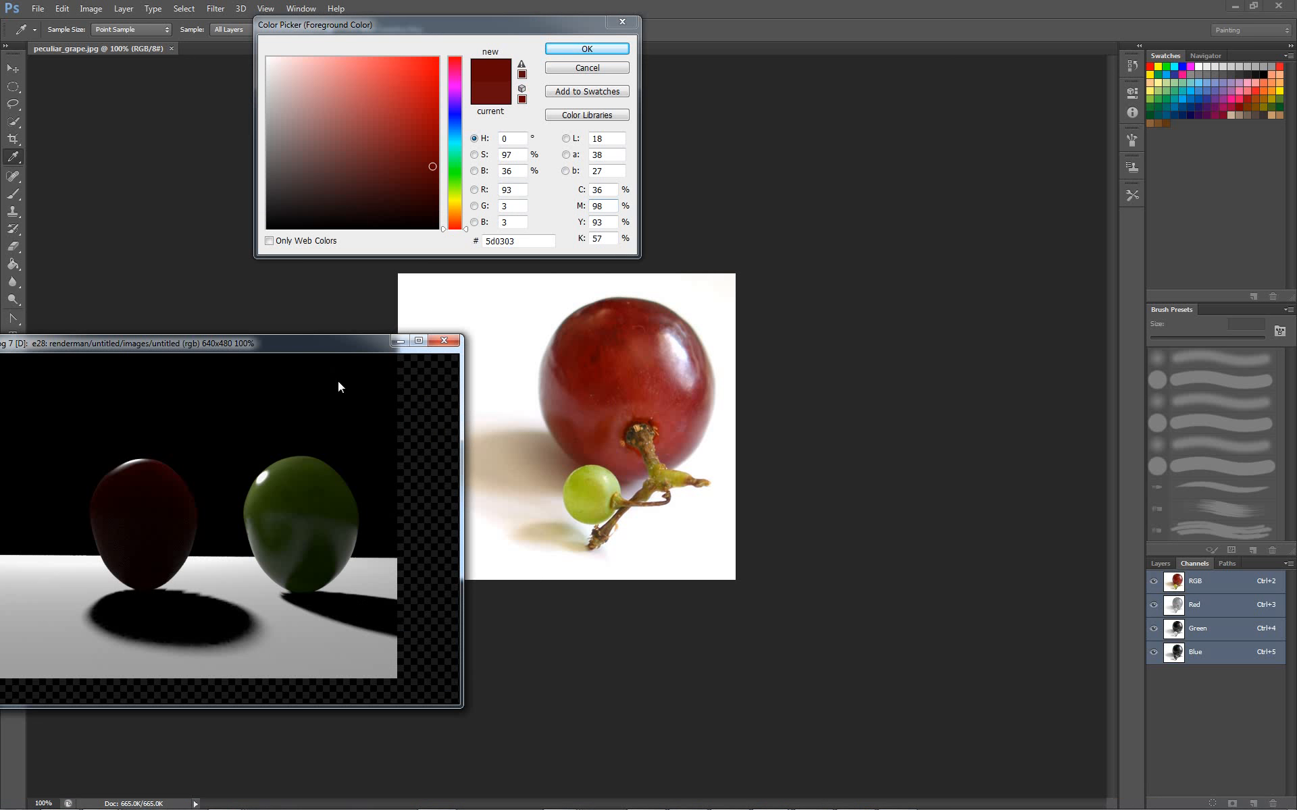
{"action": "left_click_drag", "start_coordinate": [330, 343], "coordinate": [553, 249]}
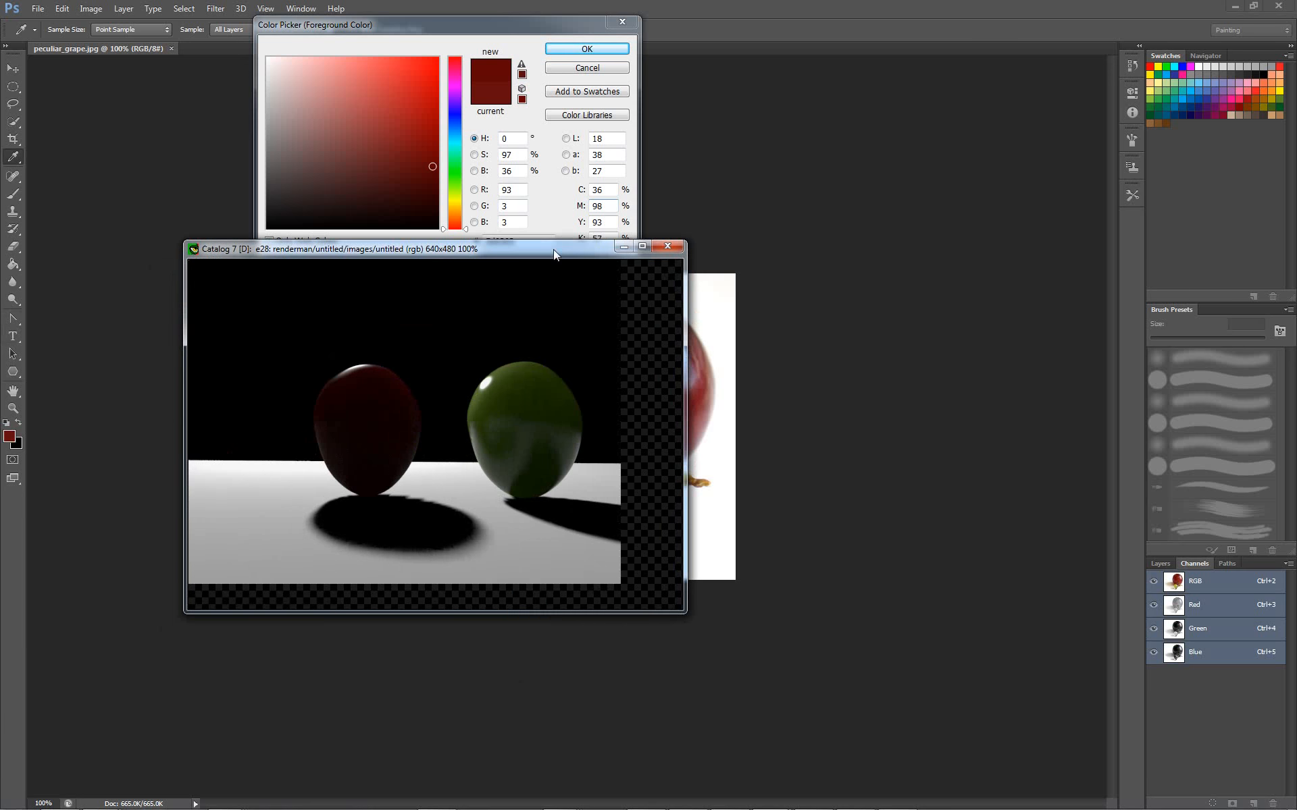
{"action": "mouse_move", "coordinate": [397, 802]}
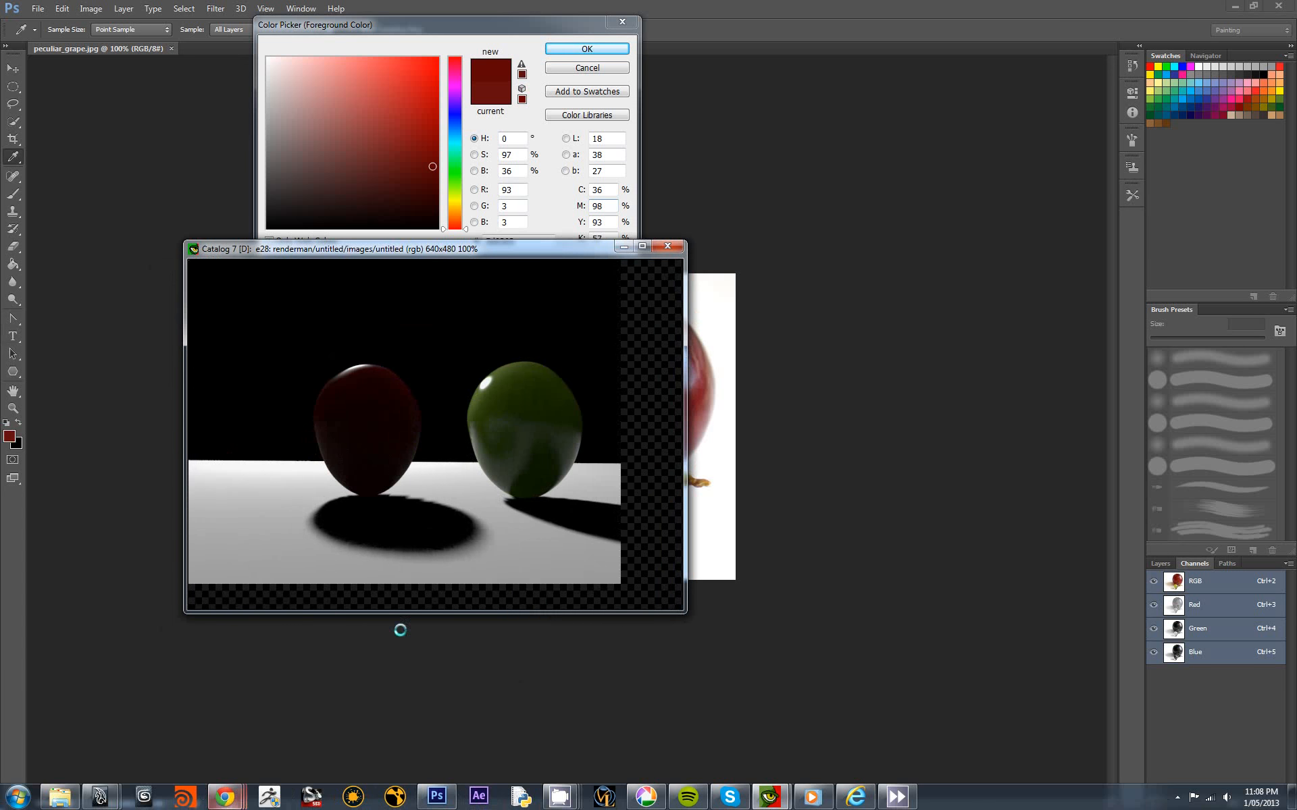